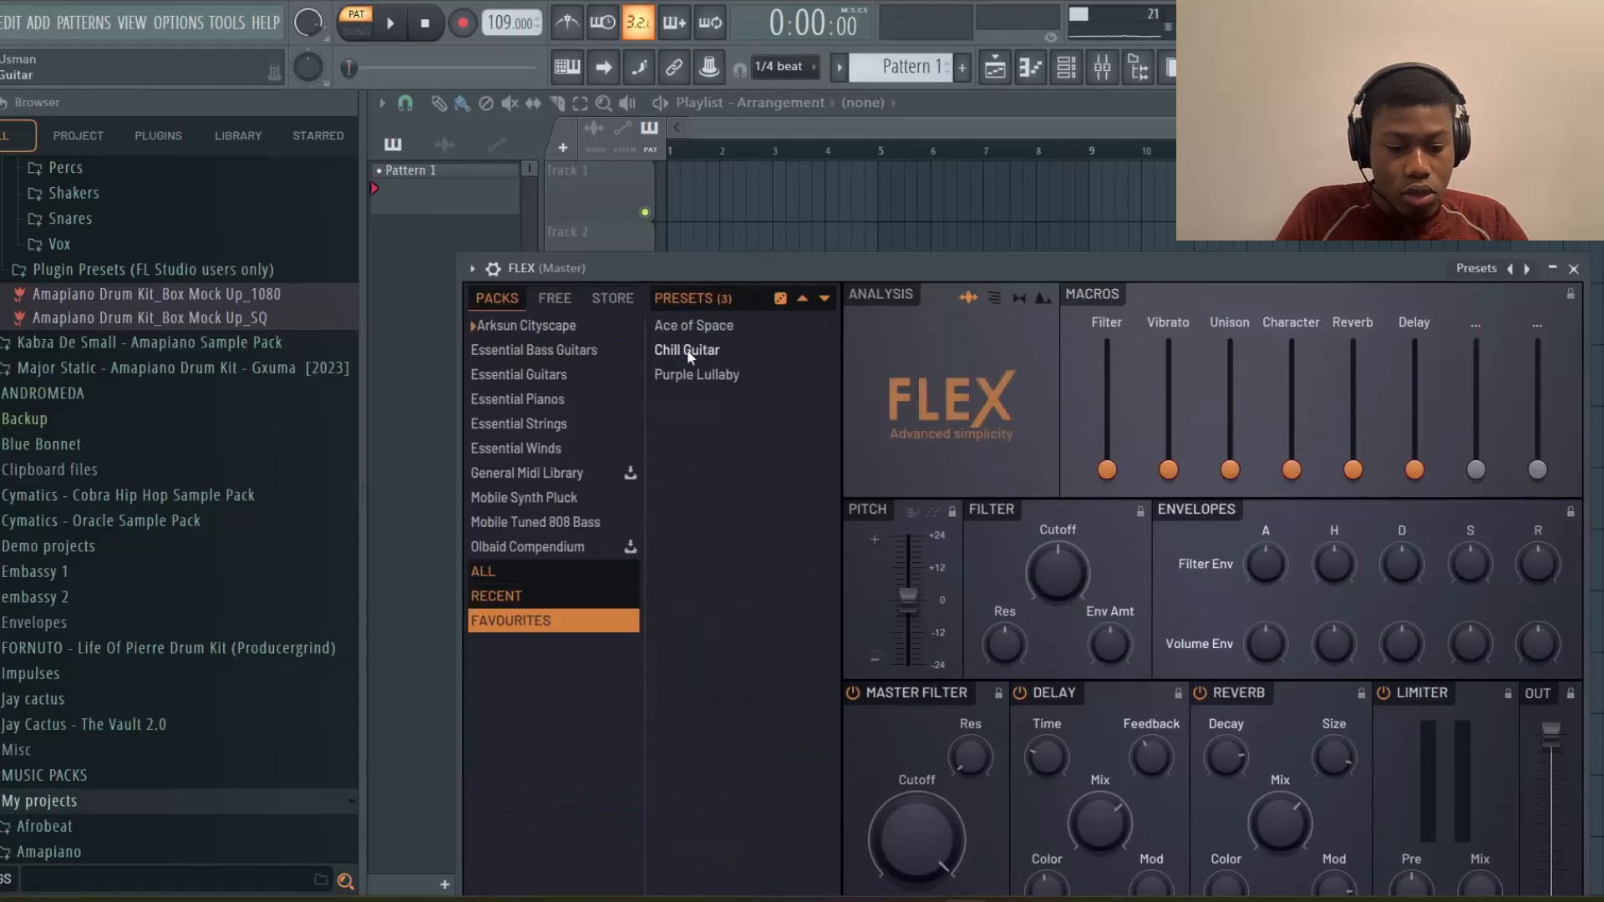
left_click(687, 349)
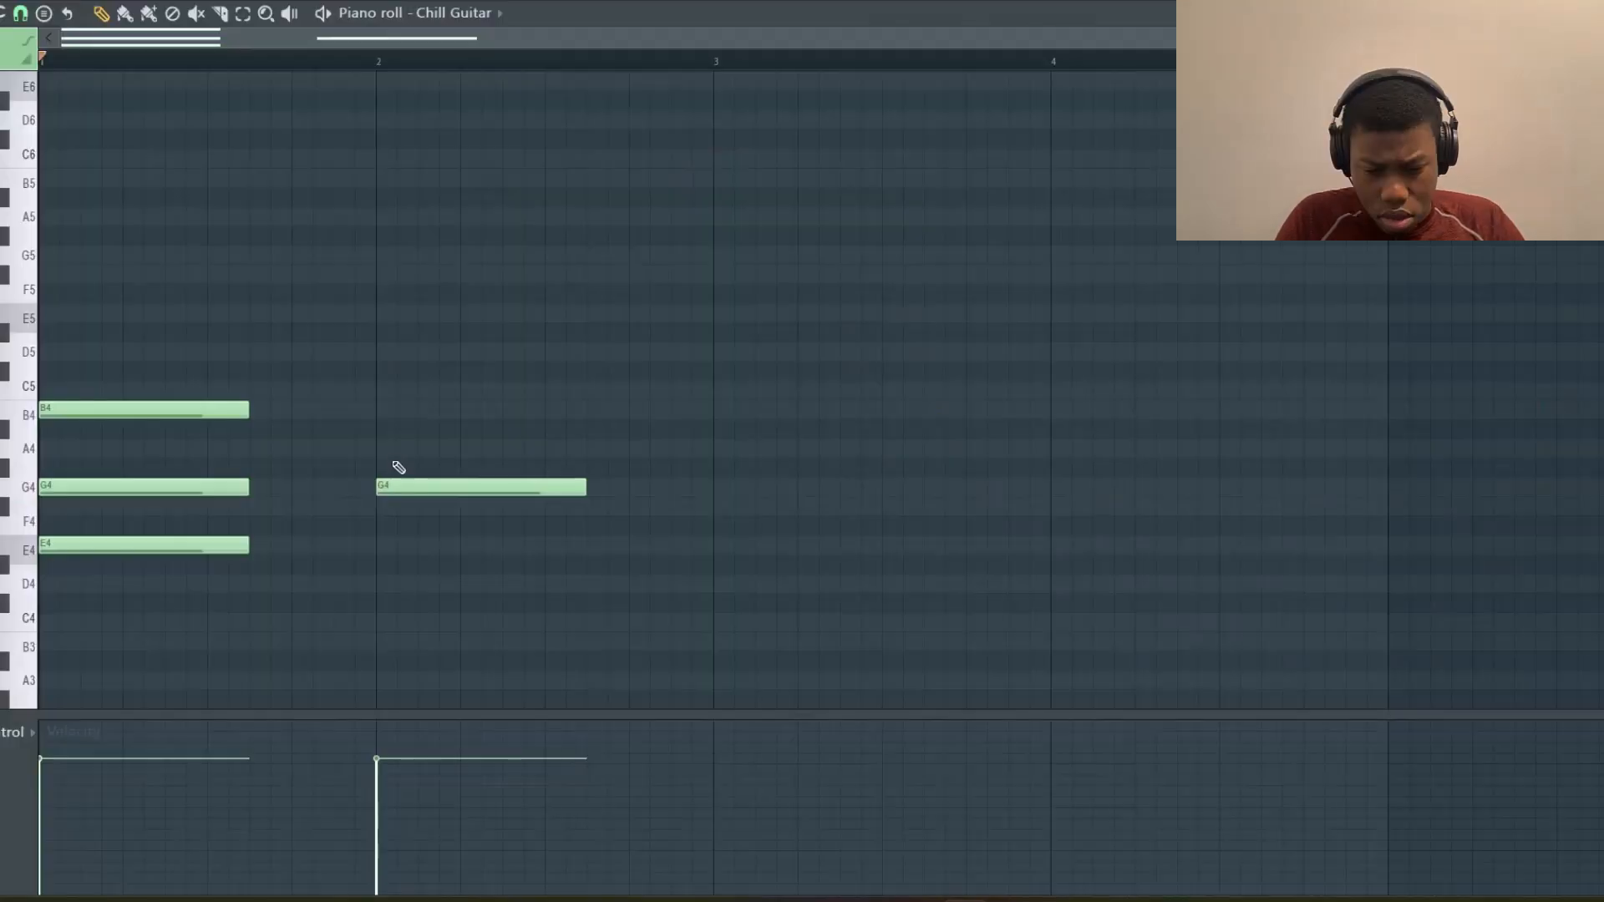
Load the Chill Guitar preset and stack B4 and D5 notes over the G4 at bar 2, previewing playback
mouse_move(396, 485)
left_mouse_down()
mouse_move(396, 407)
mouse_move(396, 493)
left_mouse_up()
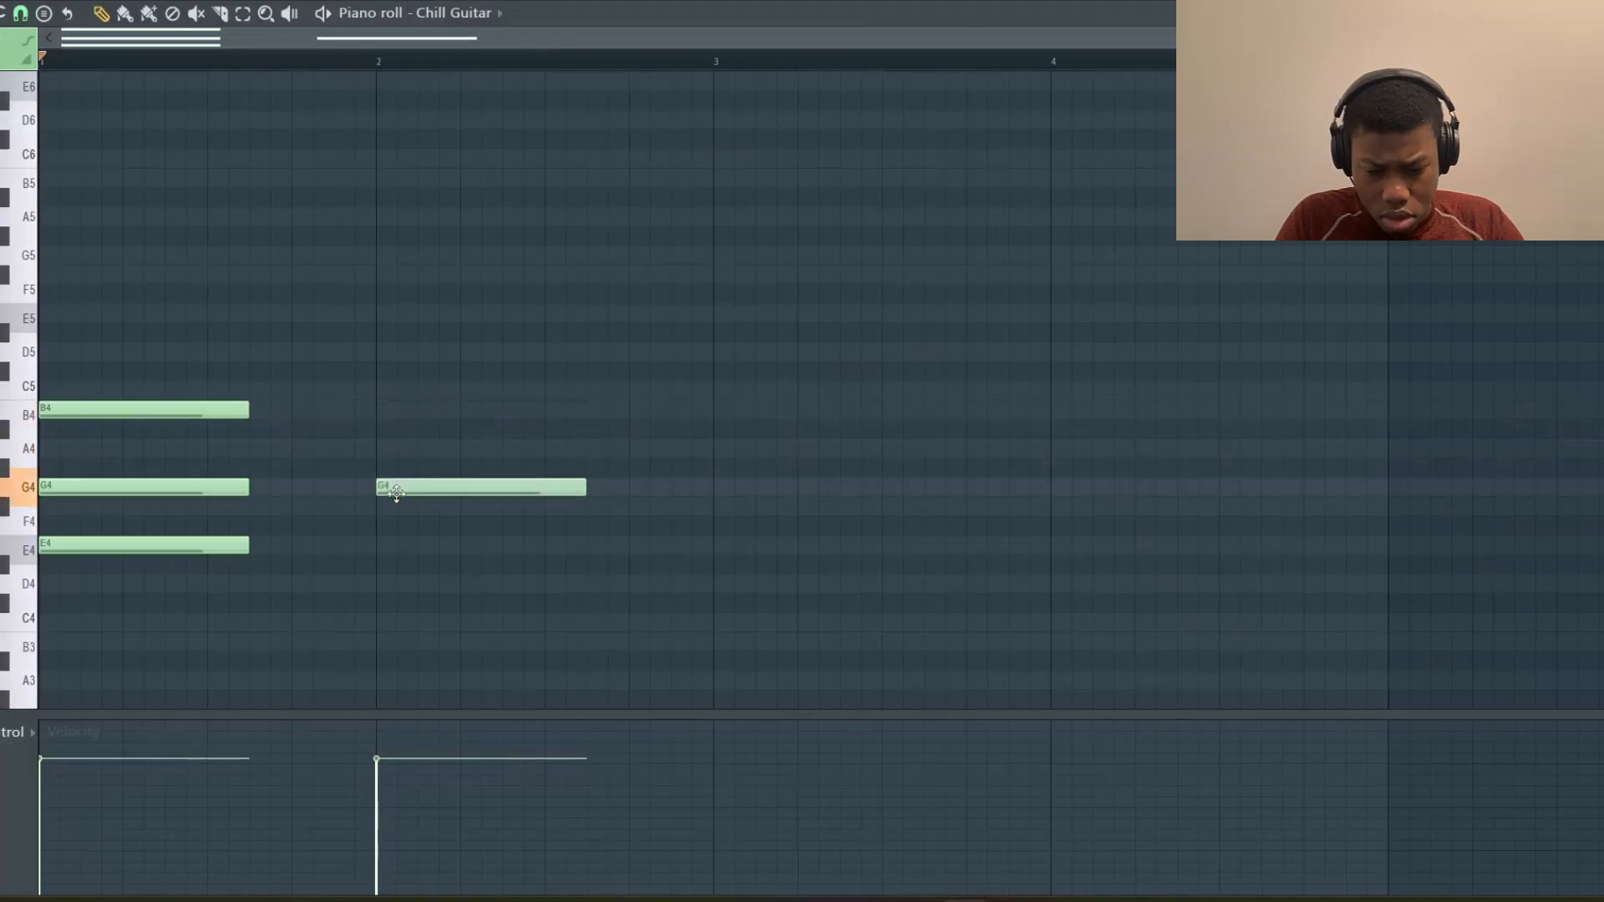
left_click(389, 410)
left_click(381, 351)
key("space")
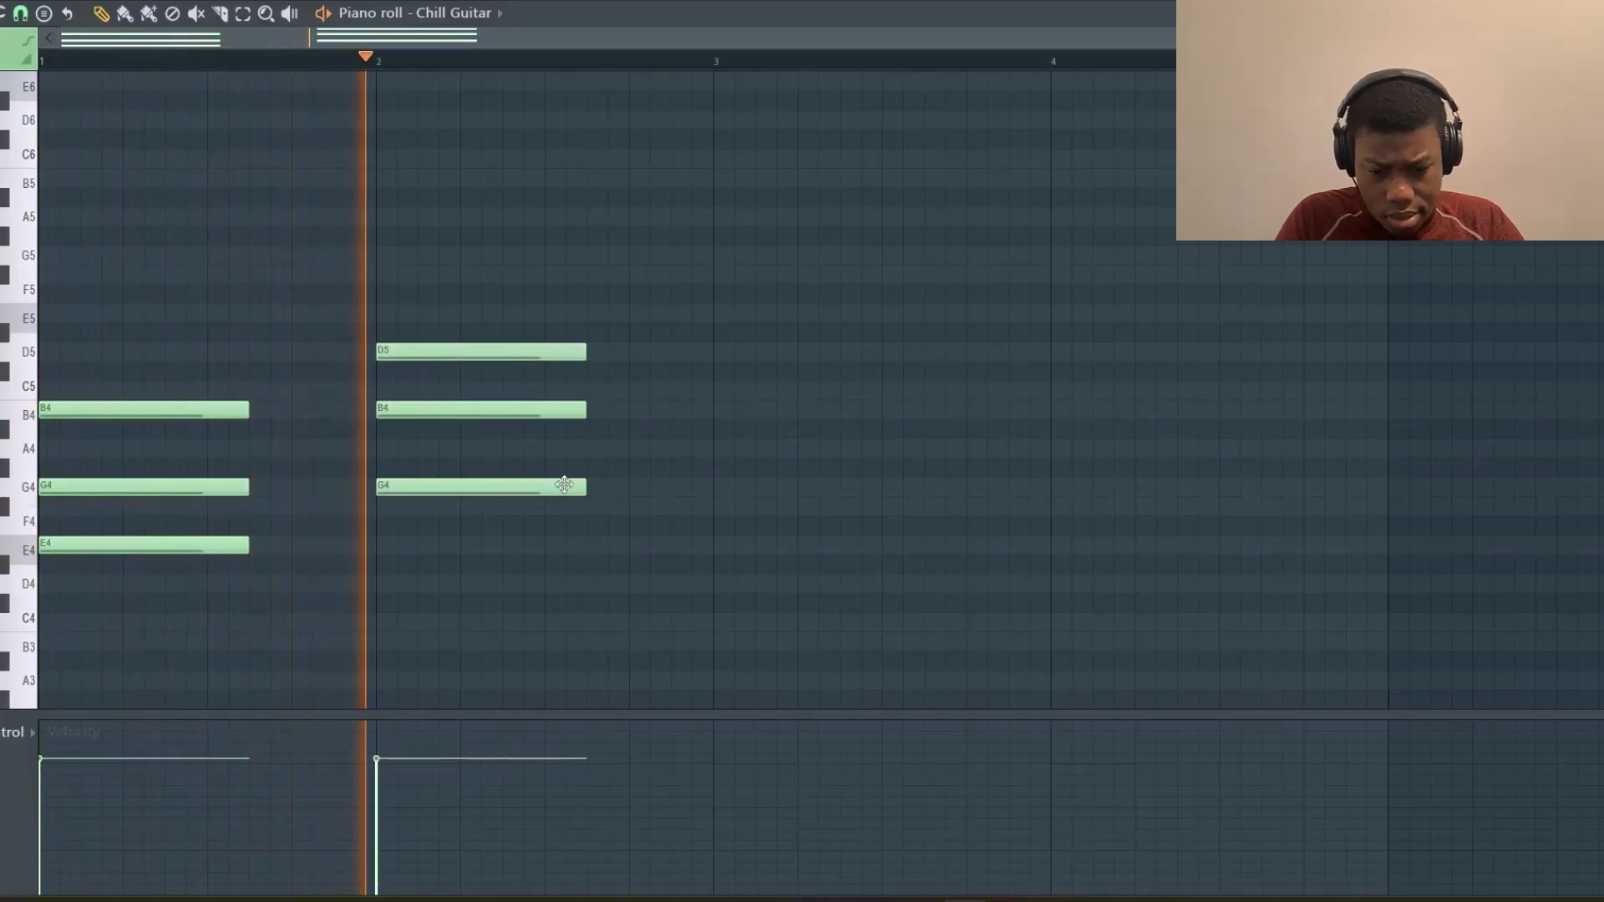
key("space")
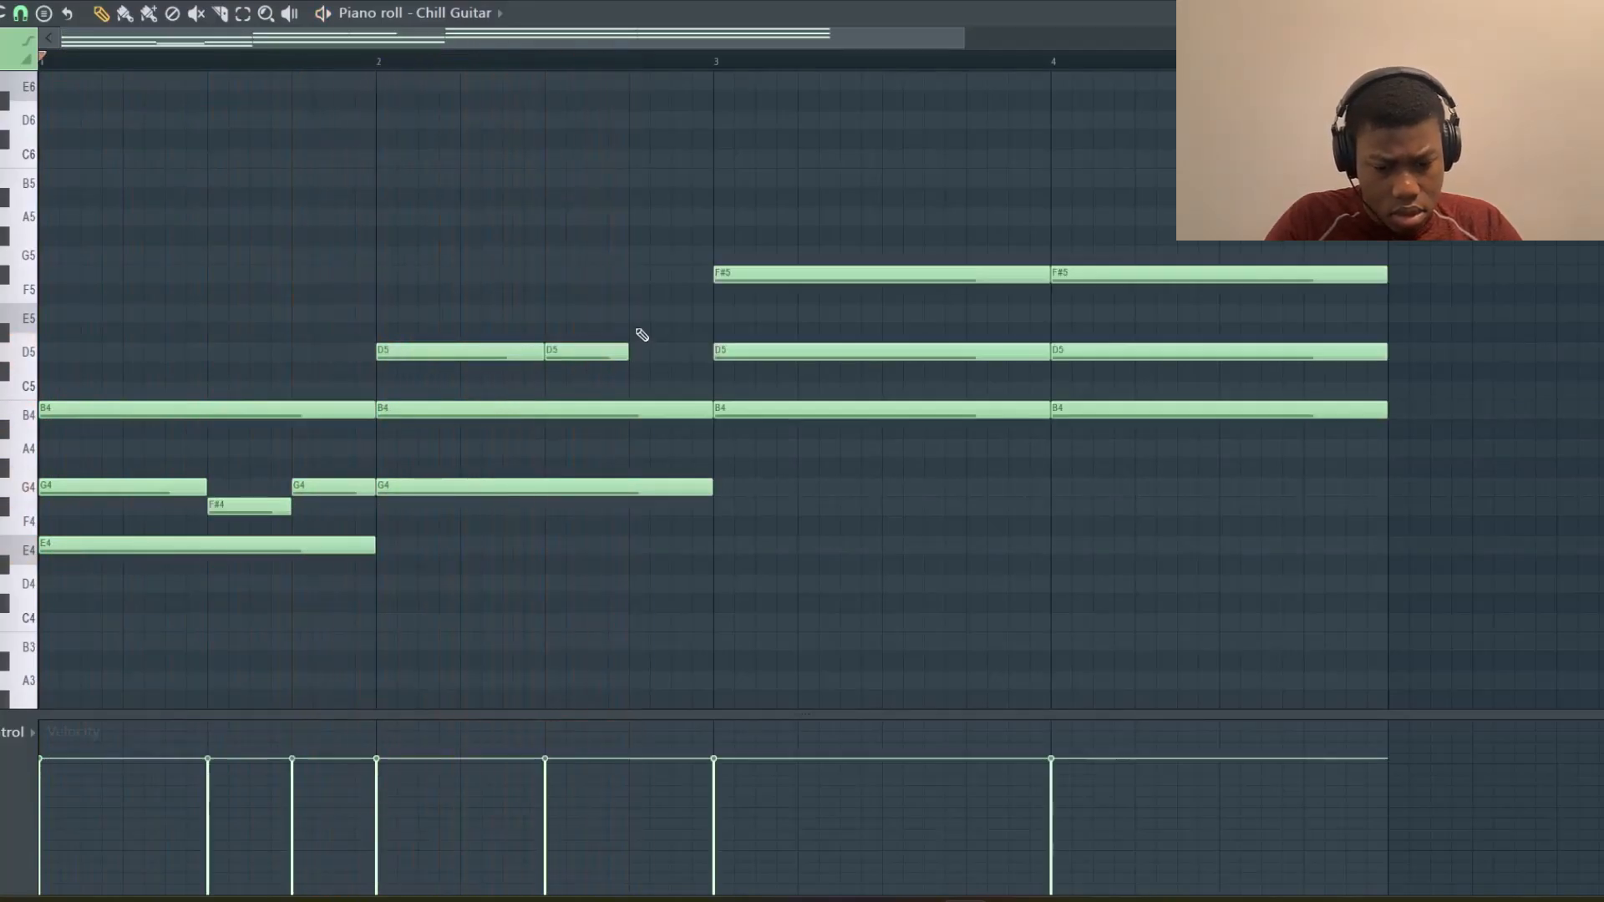
Add an E5 note before bar 3 and an F#5 note stretched across bar 2
left_click(635, 316)
key("space")
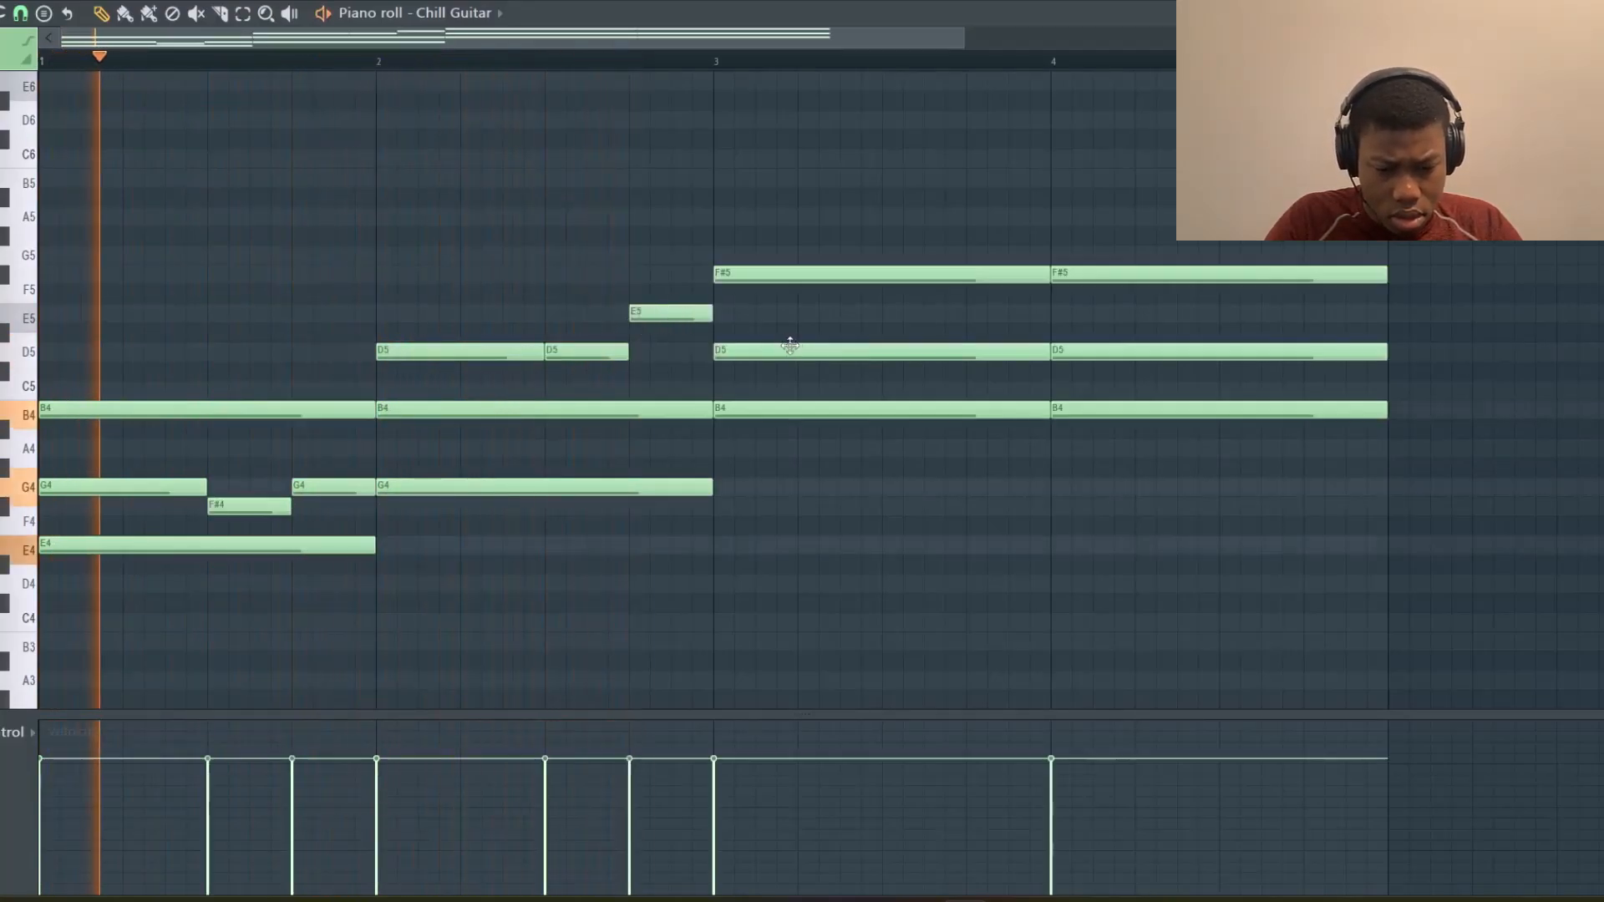
left_click(381, 273)
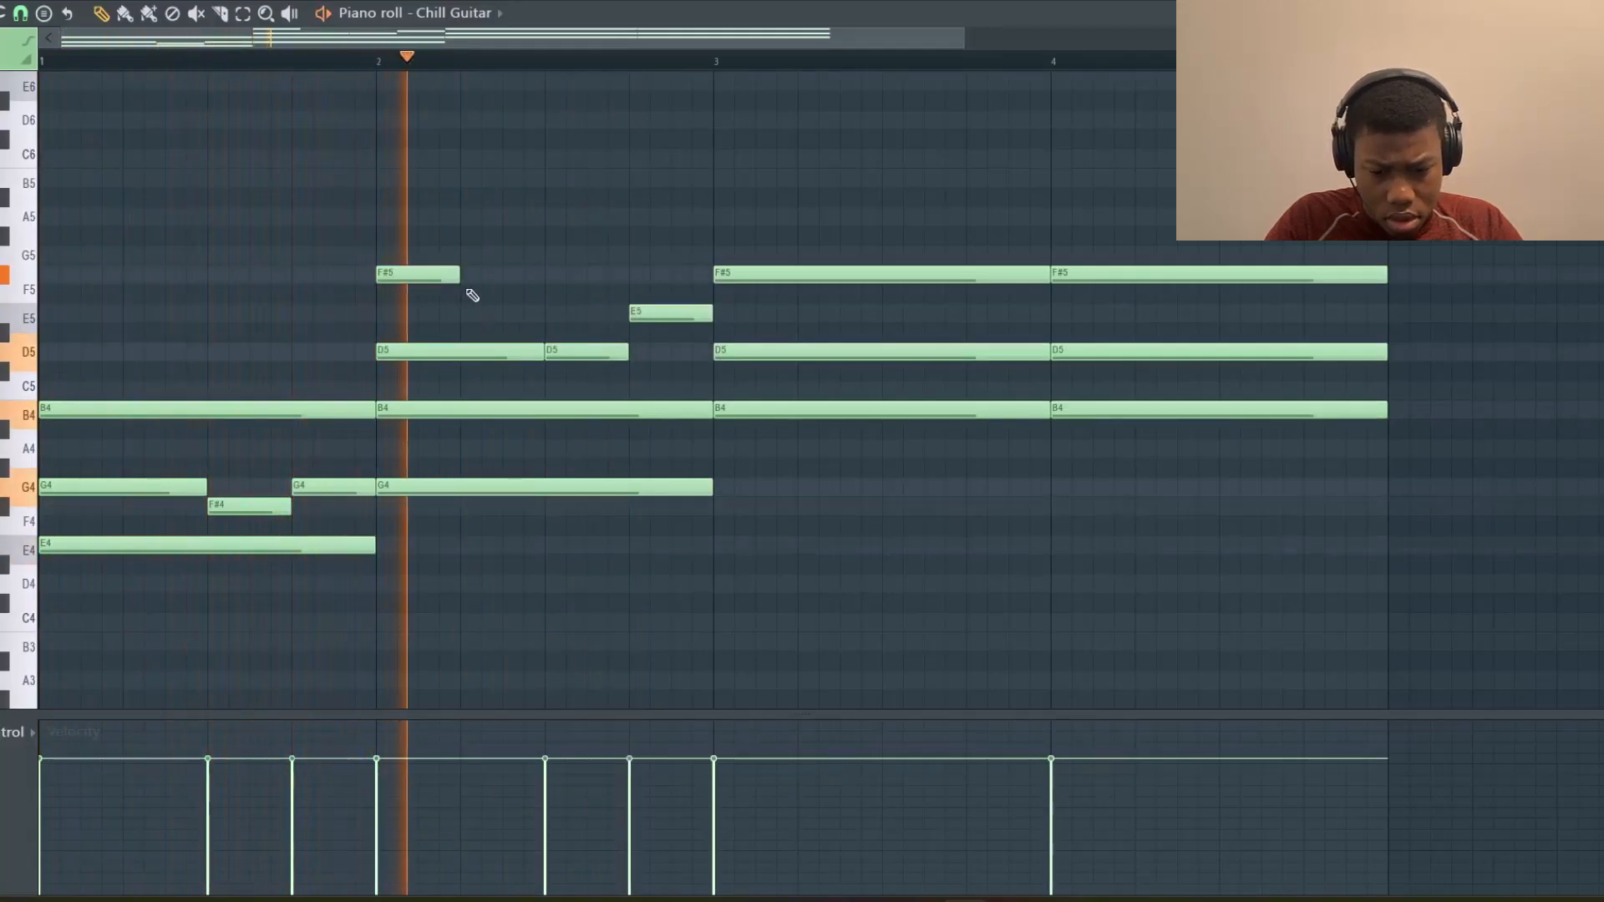
left_click_drag(459, 276, 704, 291)
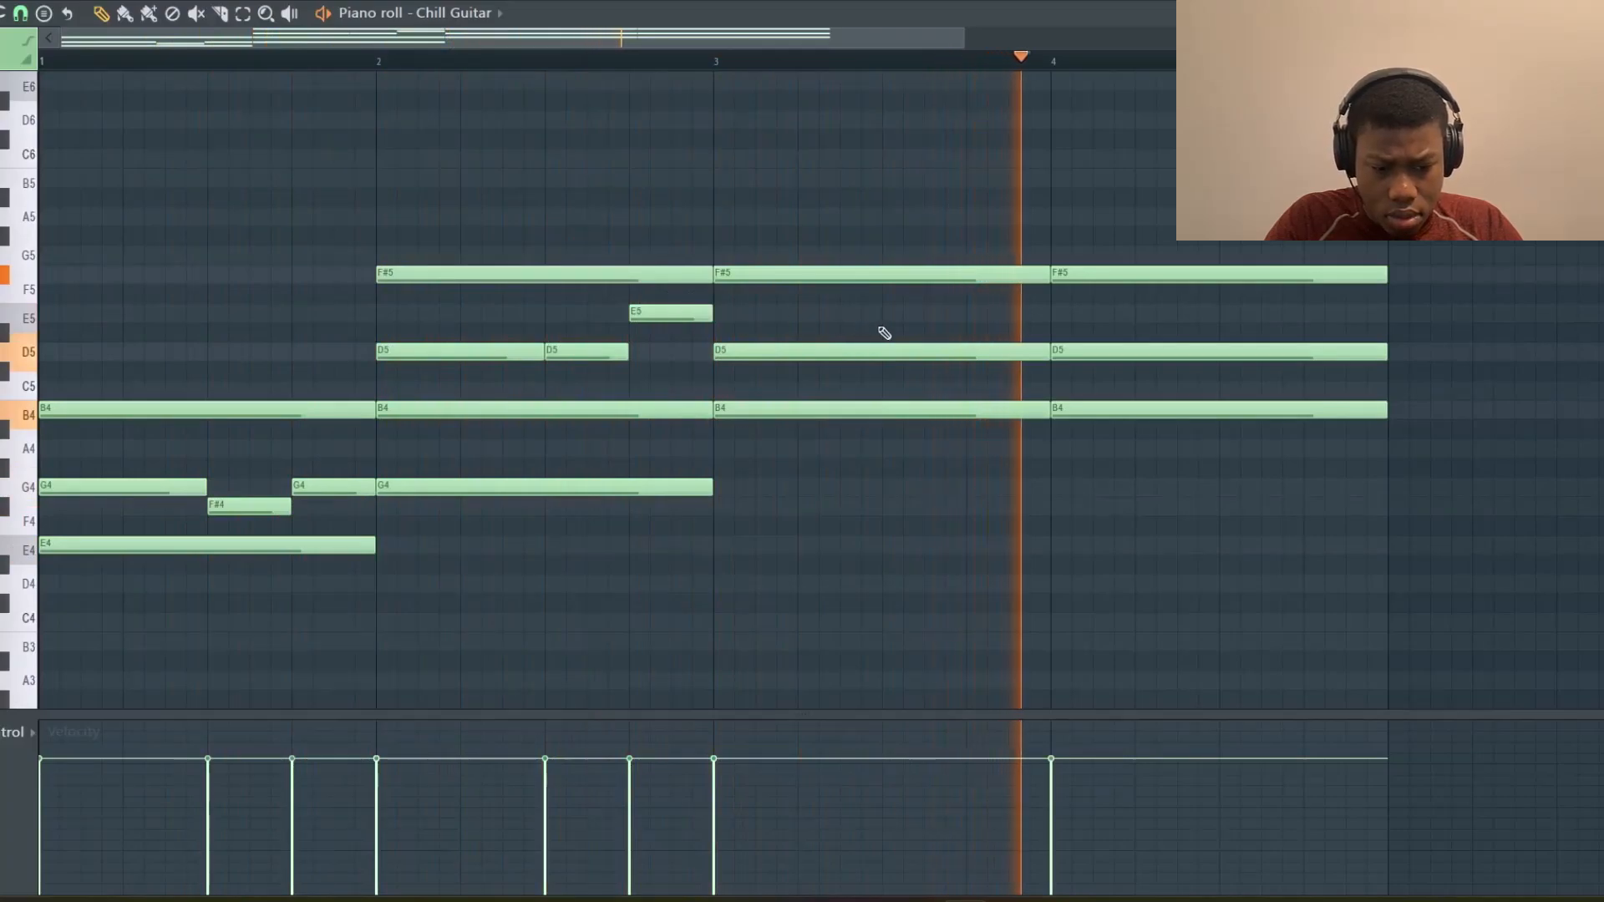
Shorten the D5 notes and add C#5 passing notes at the ends of bars 3 and 4
left_click_drag(1047, 358, 884, 358)
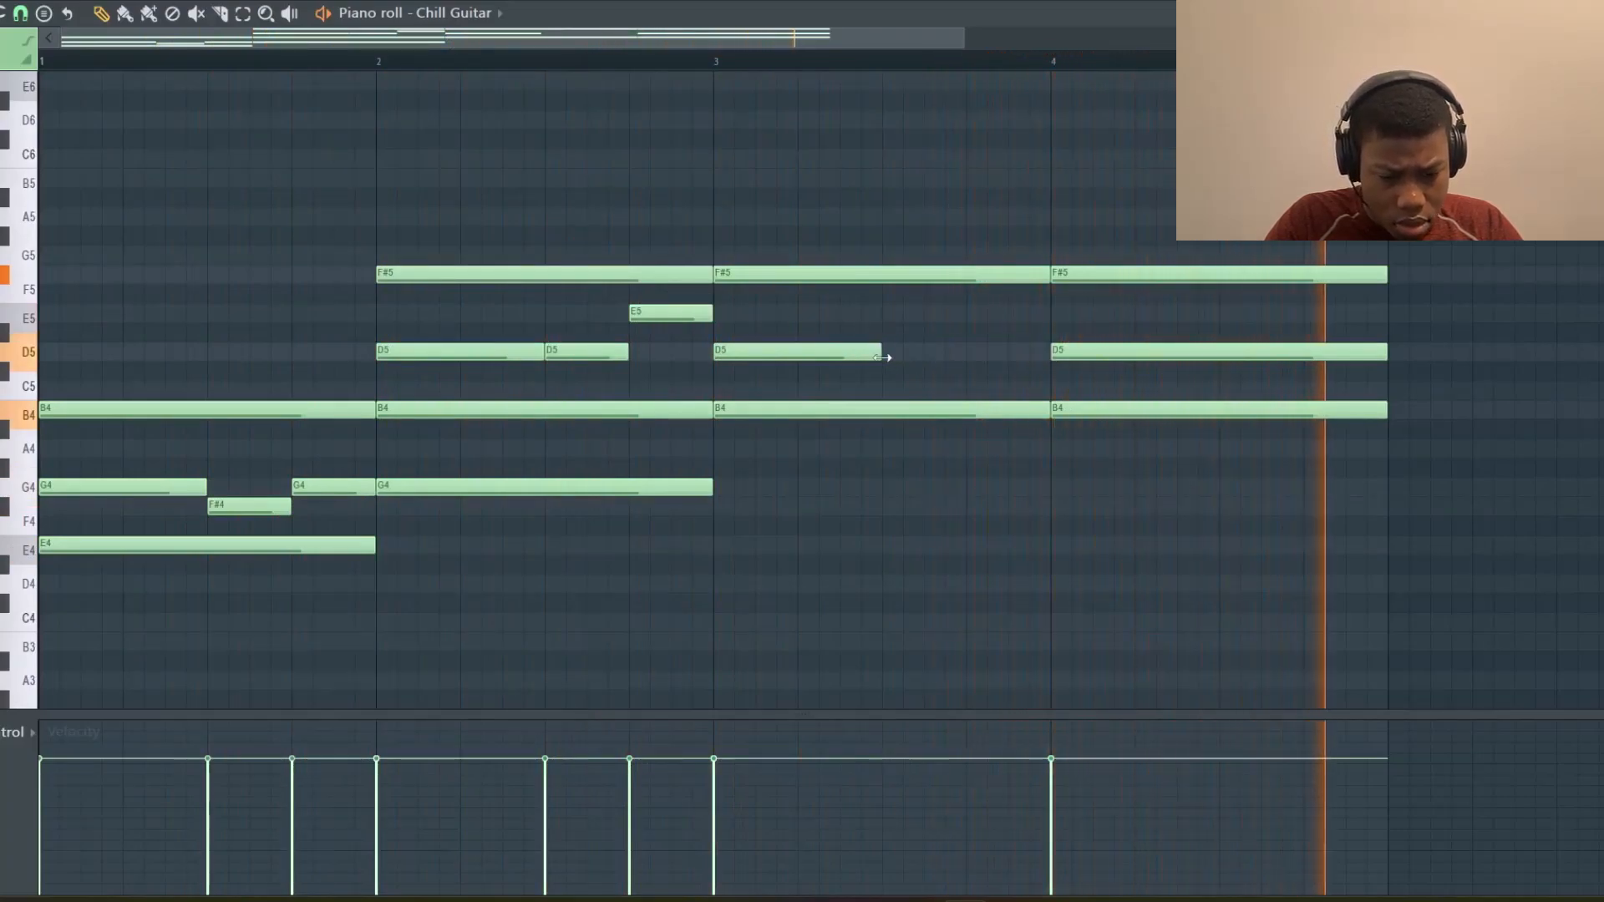
left_click(927, 371)
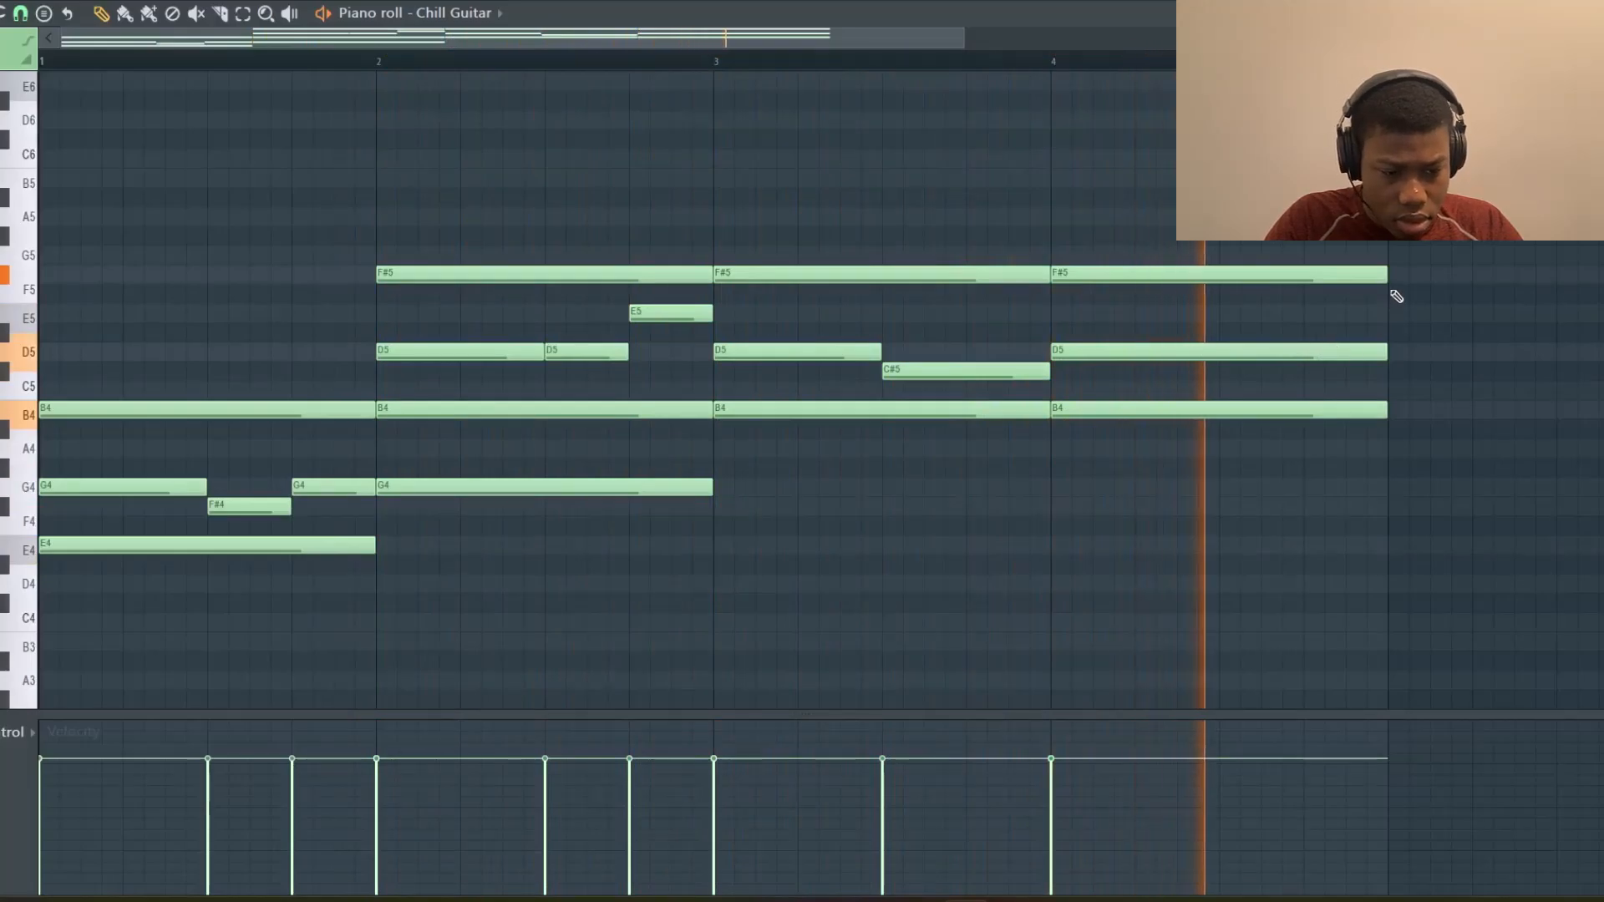
left_click_drag(1386, 274, 1237, 275)
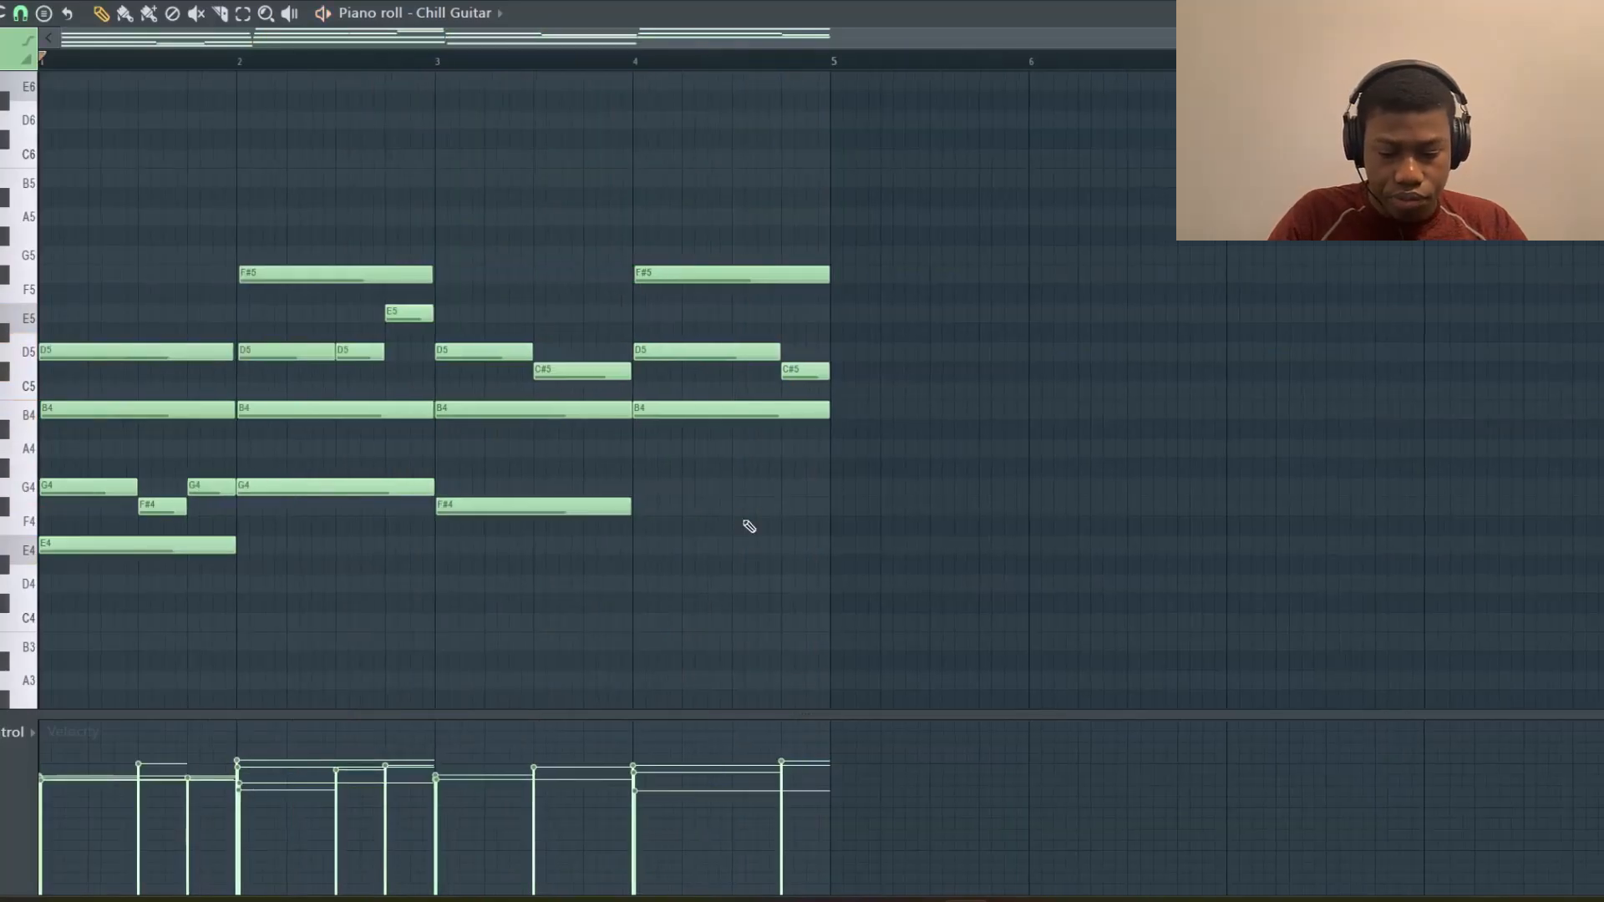
scroll(745, 526, "down", 4)
scroll(745, 526, "up", 4)
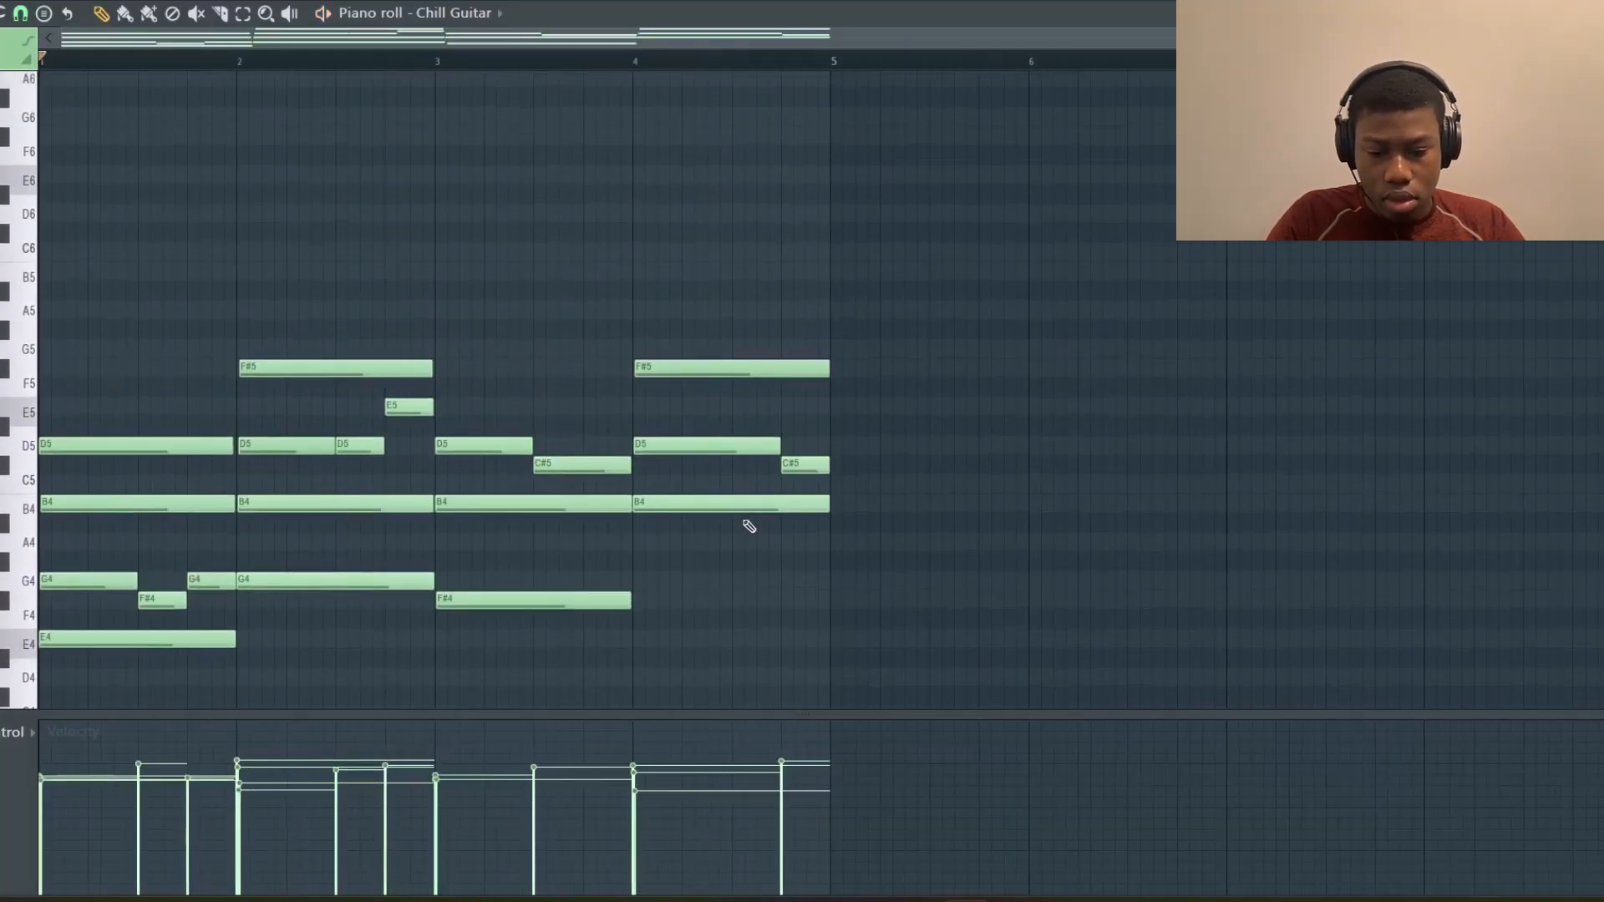
Add a descending run of short E6, D6, C6 and B5 notes at the end of bar 4
key("space")
left_click(736, 176)
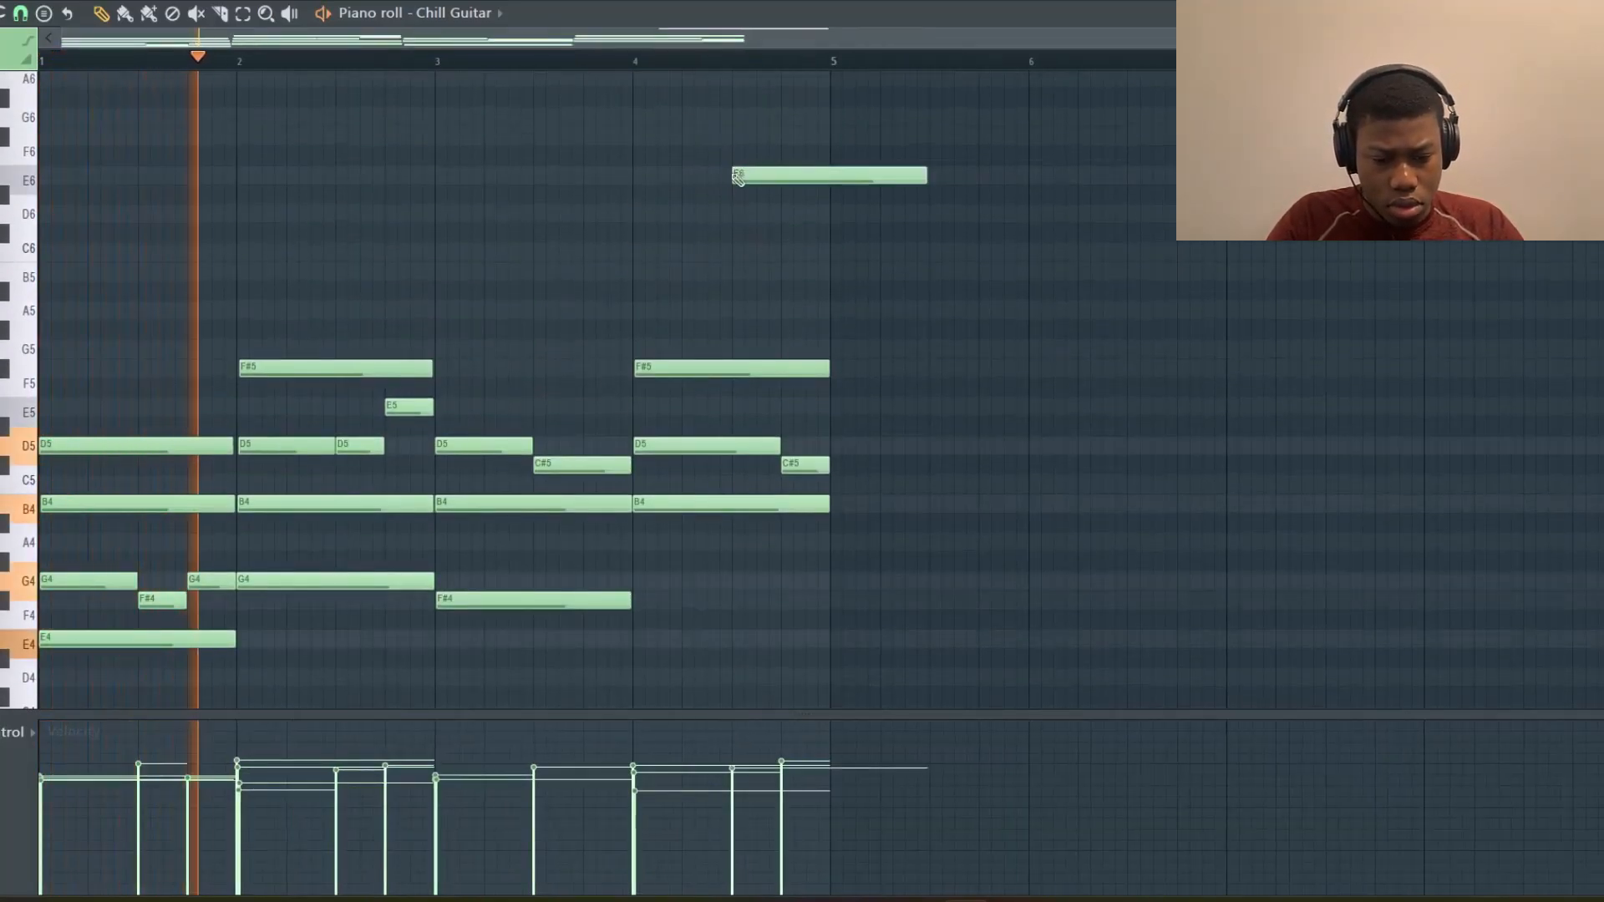
left_click_drag(923, 177, 746, 180)
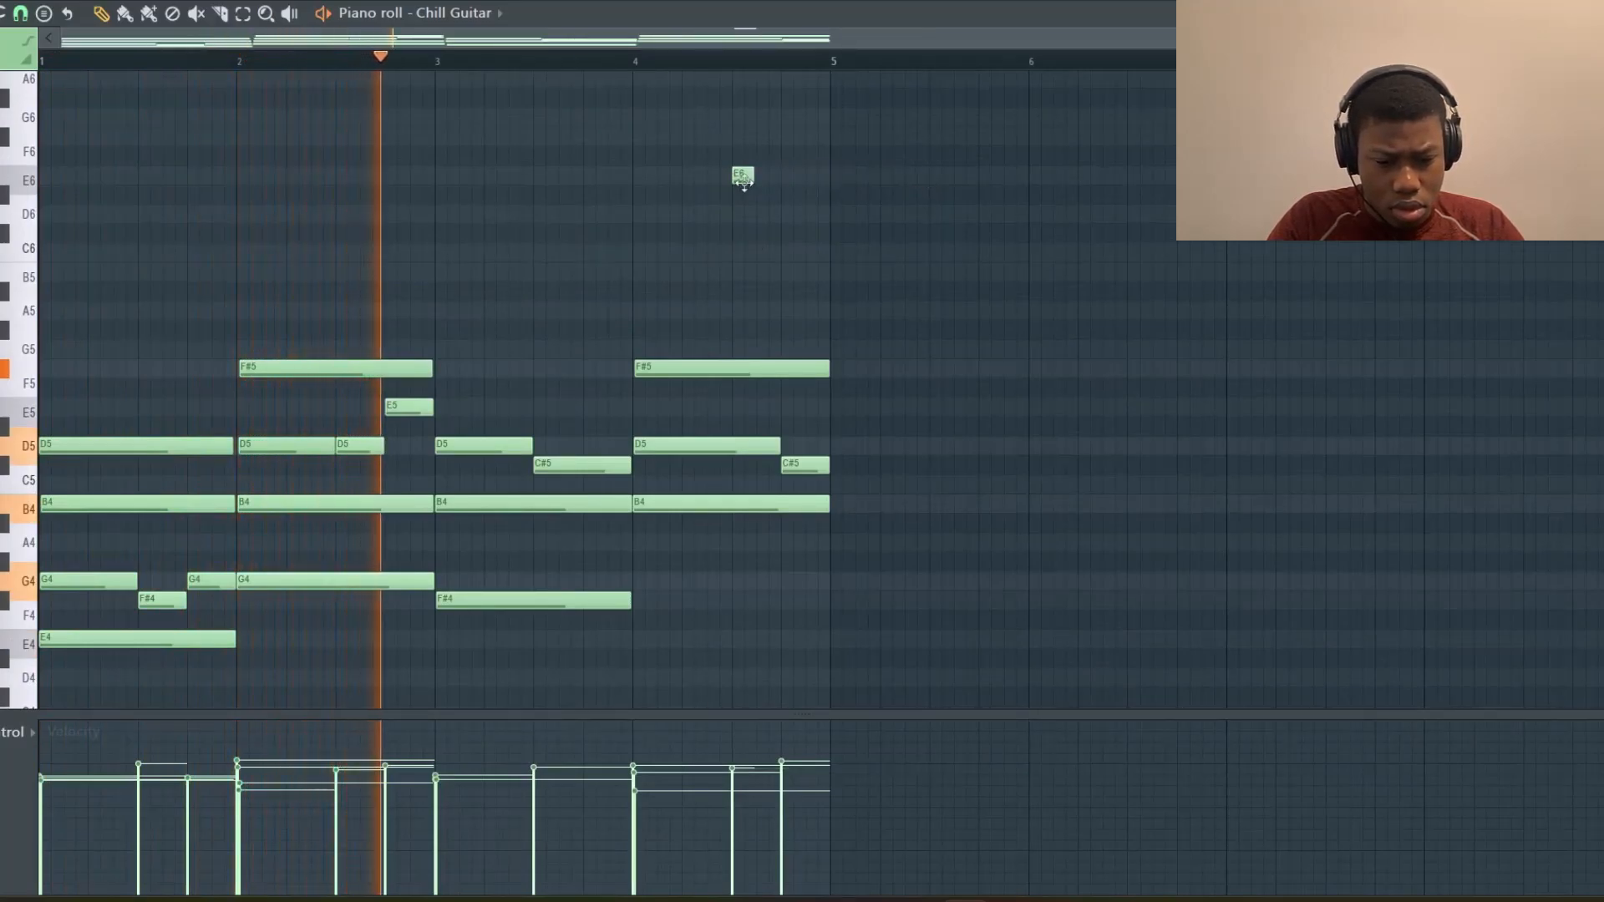
scroll(743, 178, "up", 2)
left_click(766, 214)
left_click(803, 252)
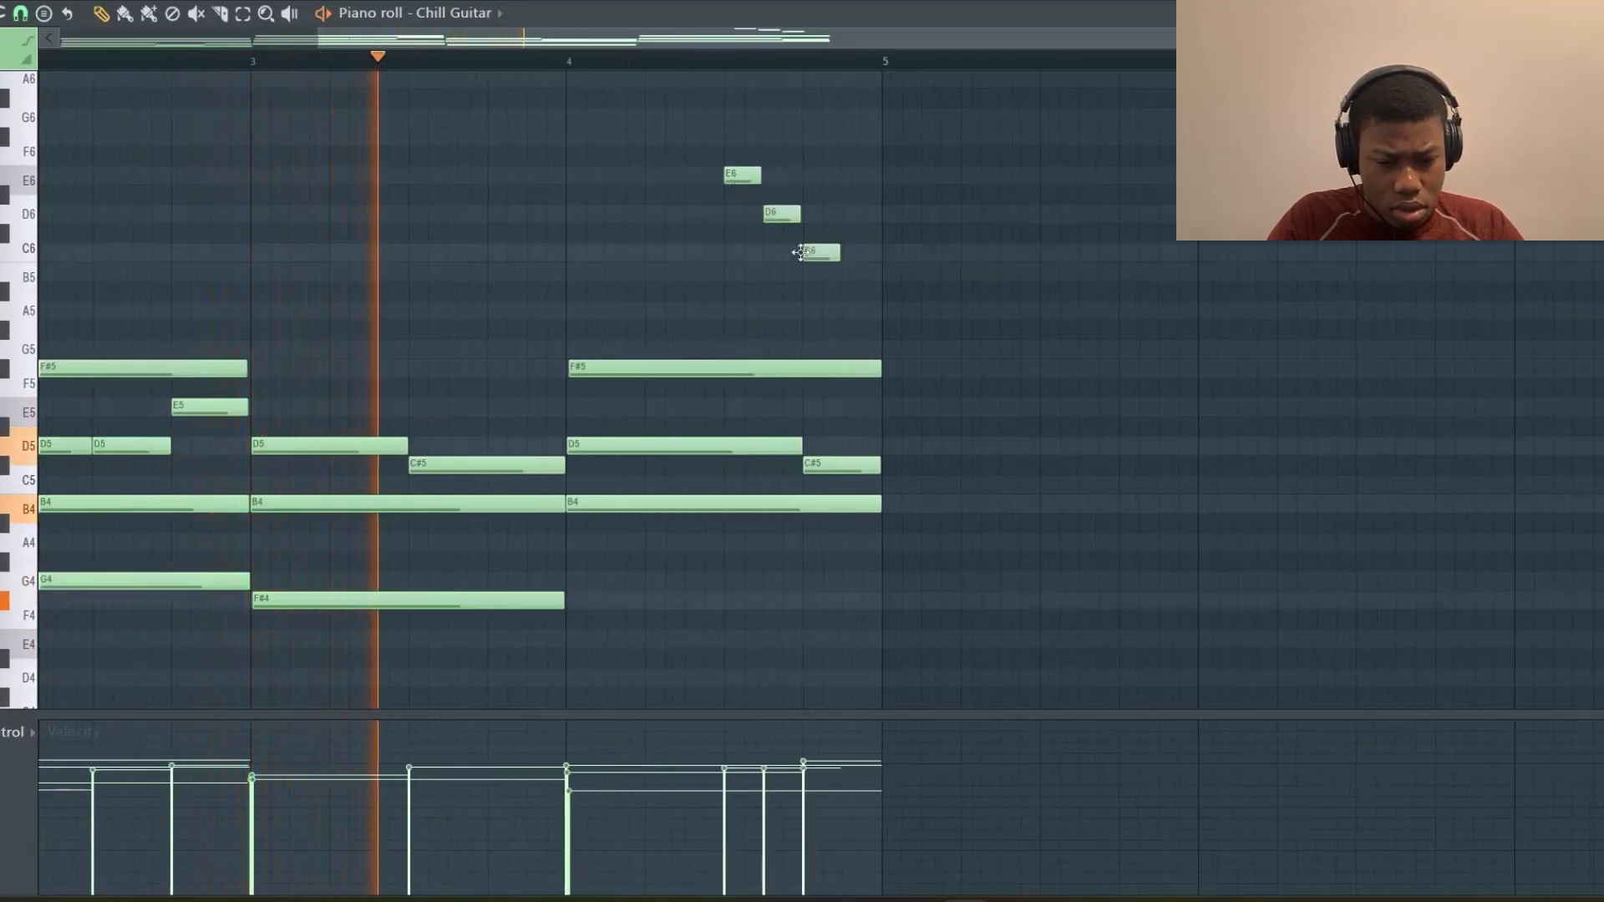
left_click(847, 271)
Raise the C6 note of the run by a semitone to C#6
key("e")
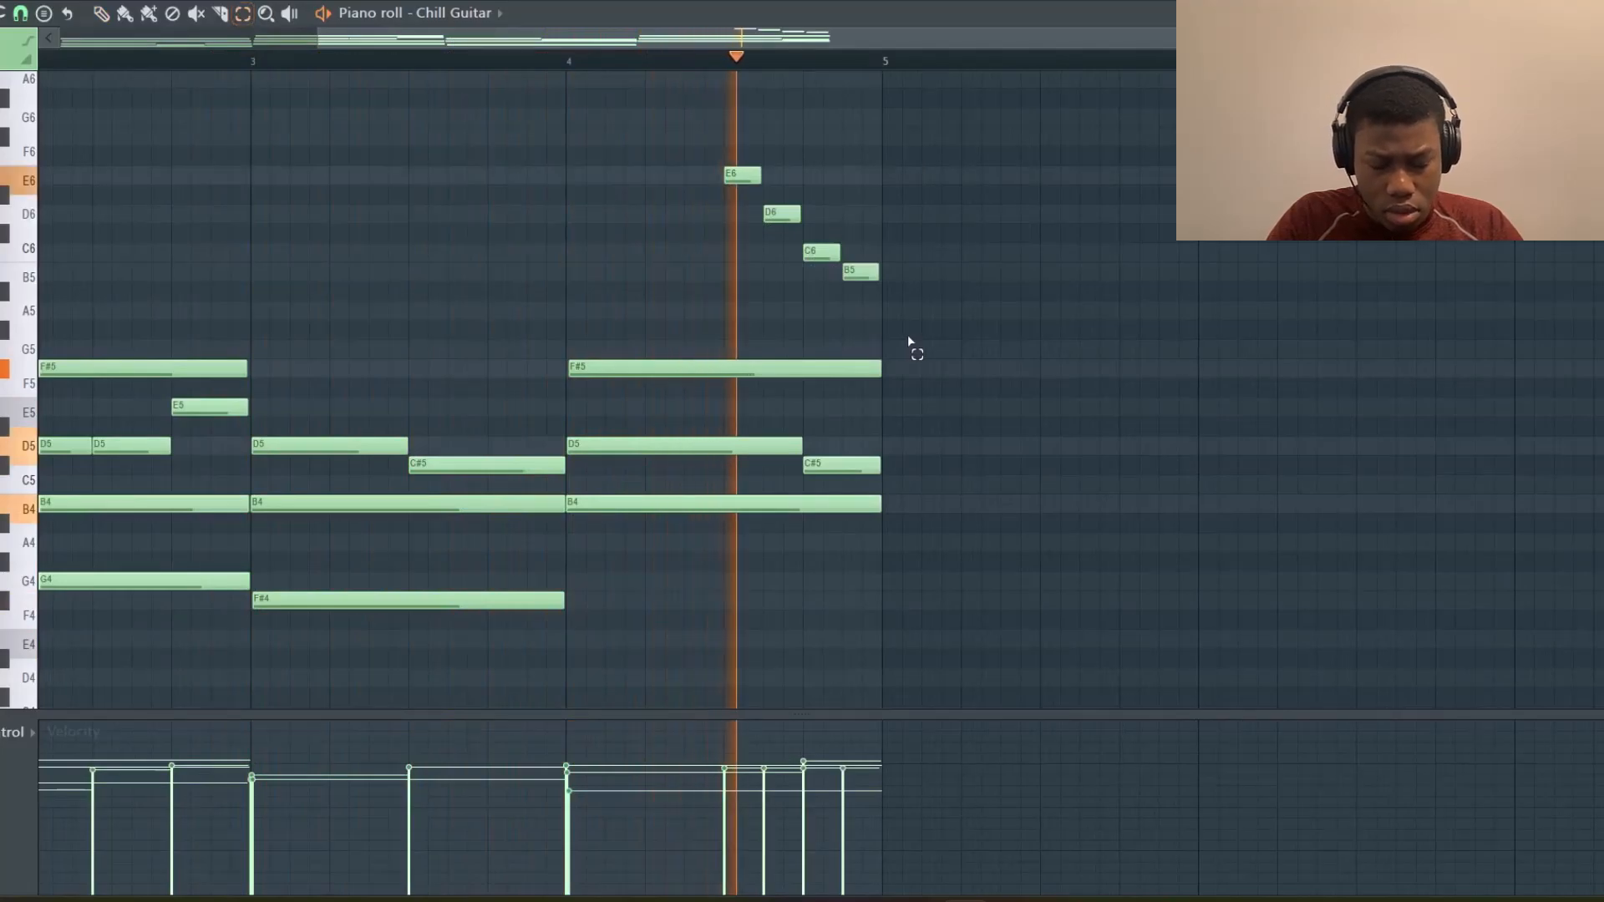
left_click(818, 254)
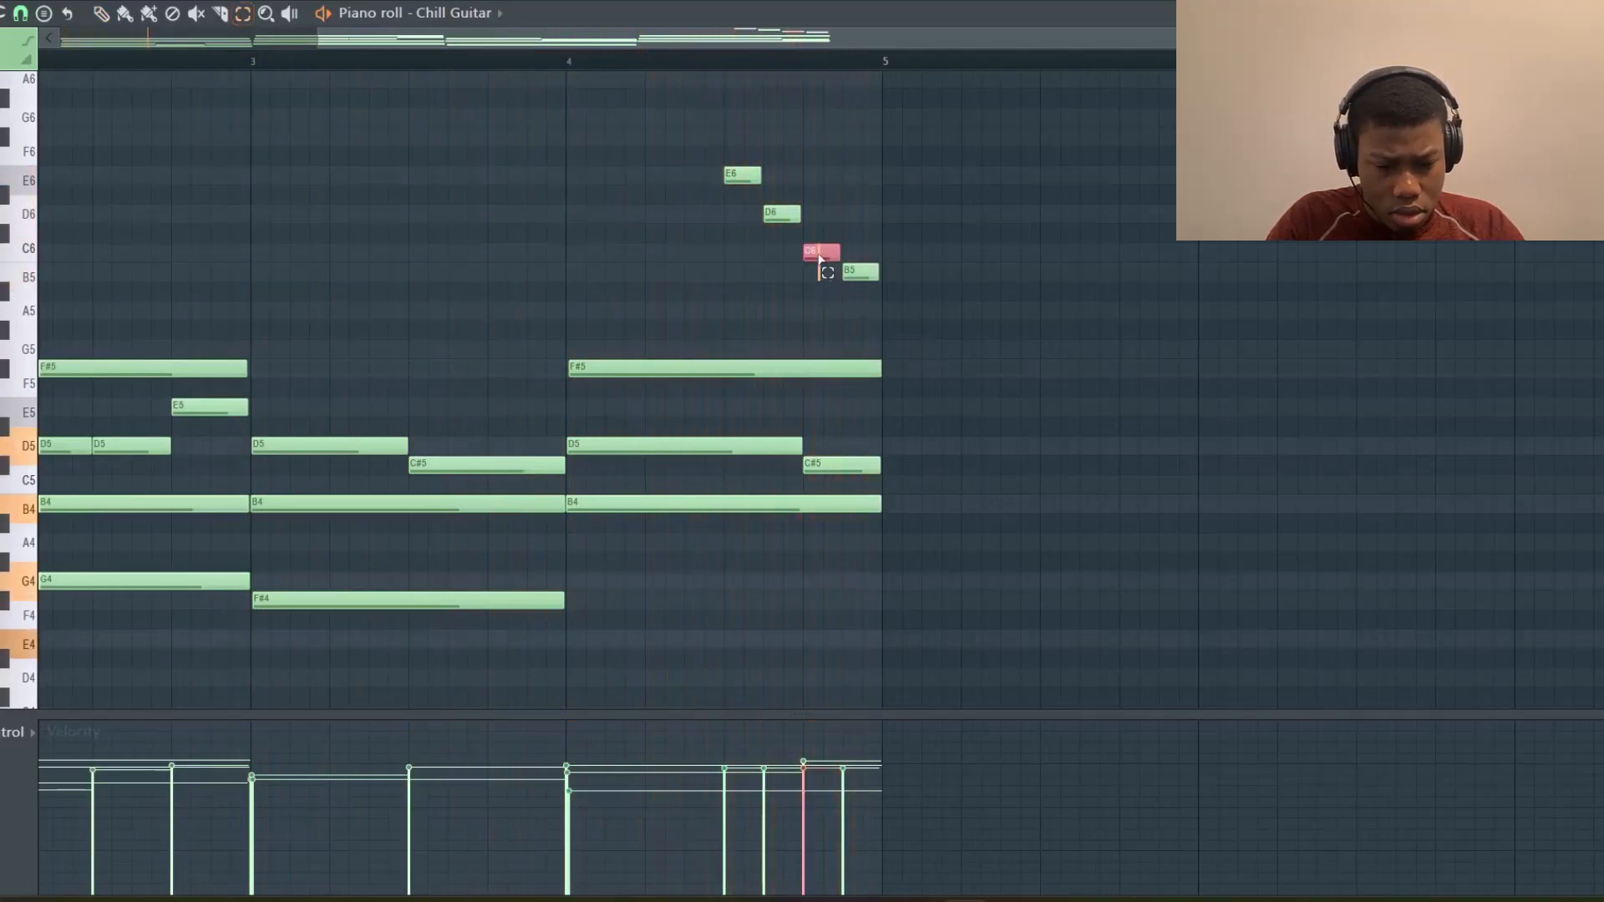
key("shift+Up")
Select the four run notes and set their velocities decreasing from first to last
left_click_drag(894, 305, 708, 113)
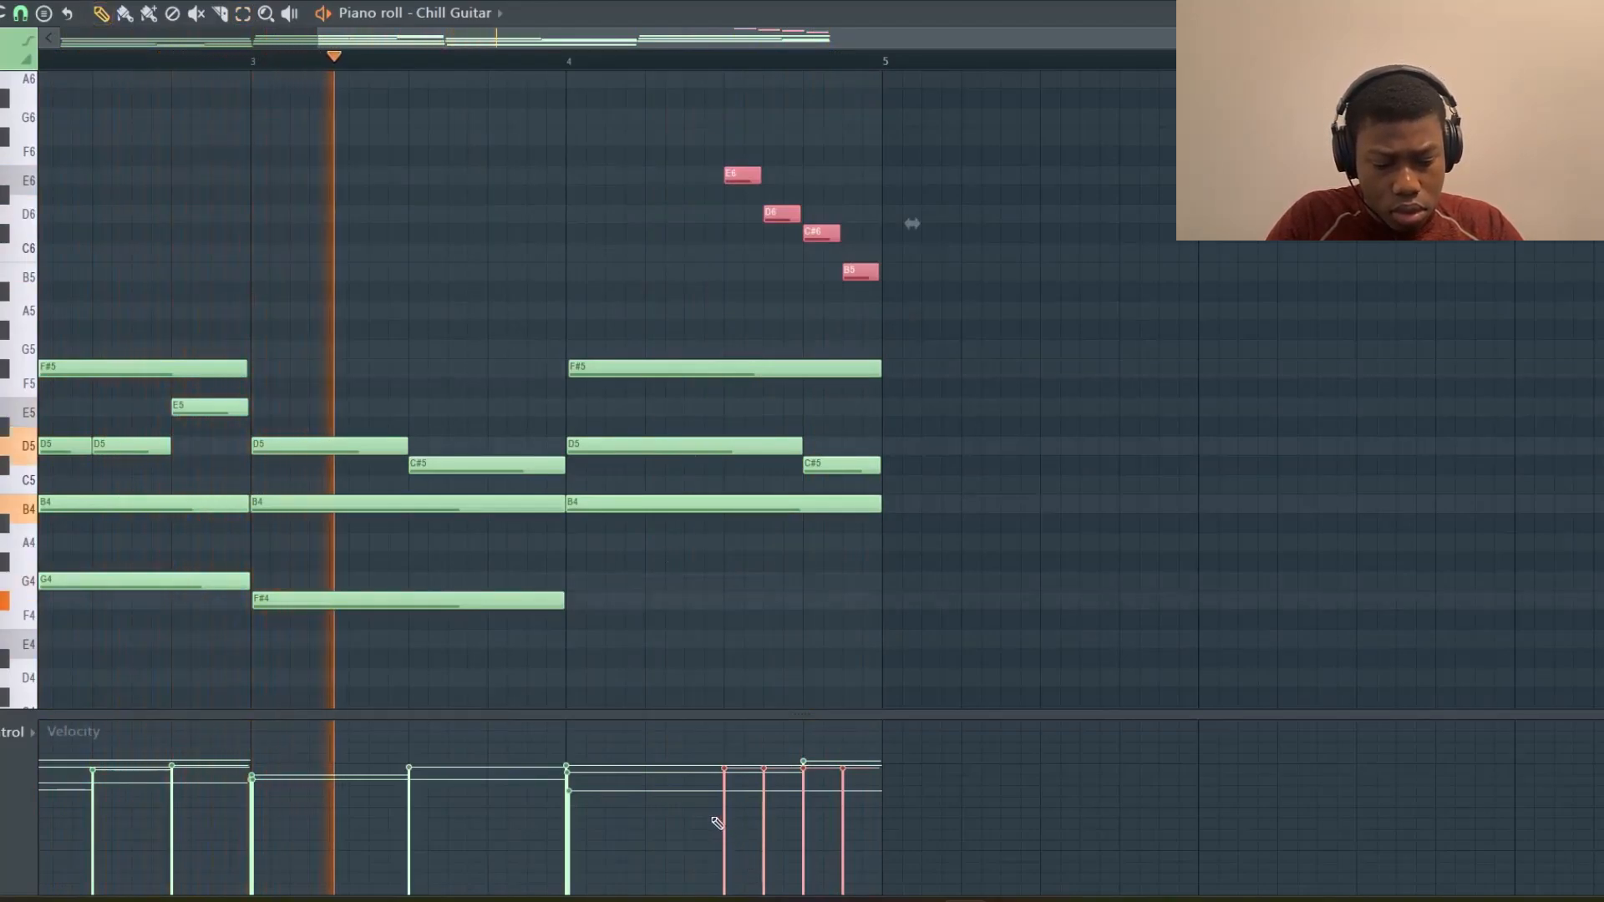
left_click_drag(716, 819, 861, 876)
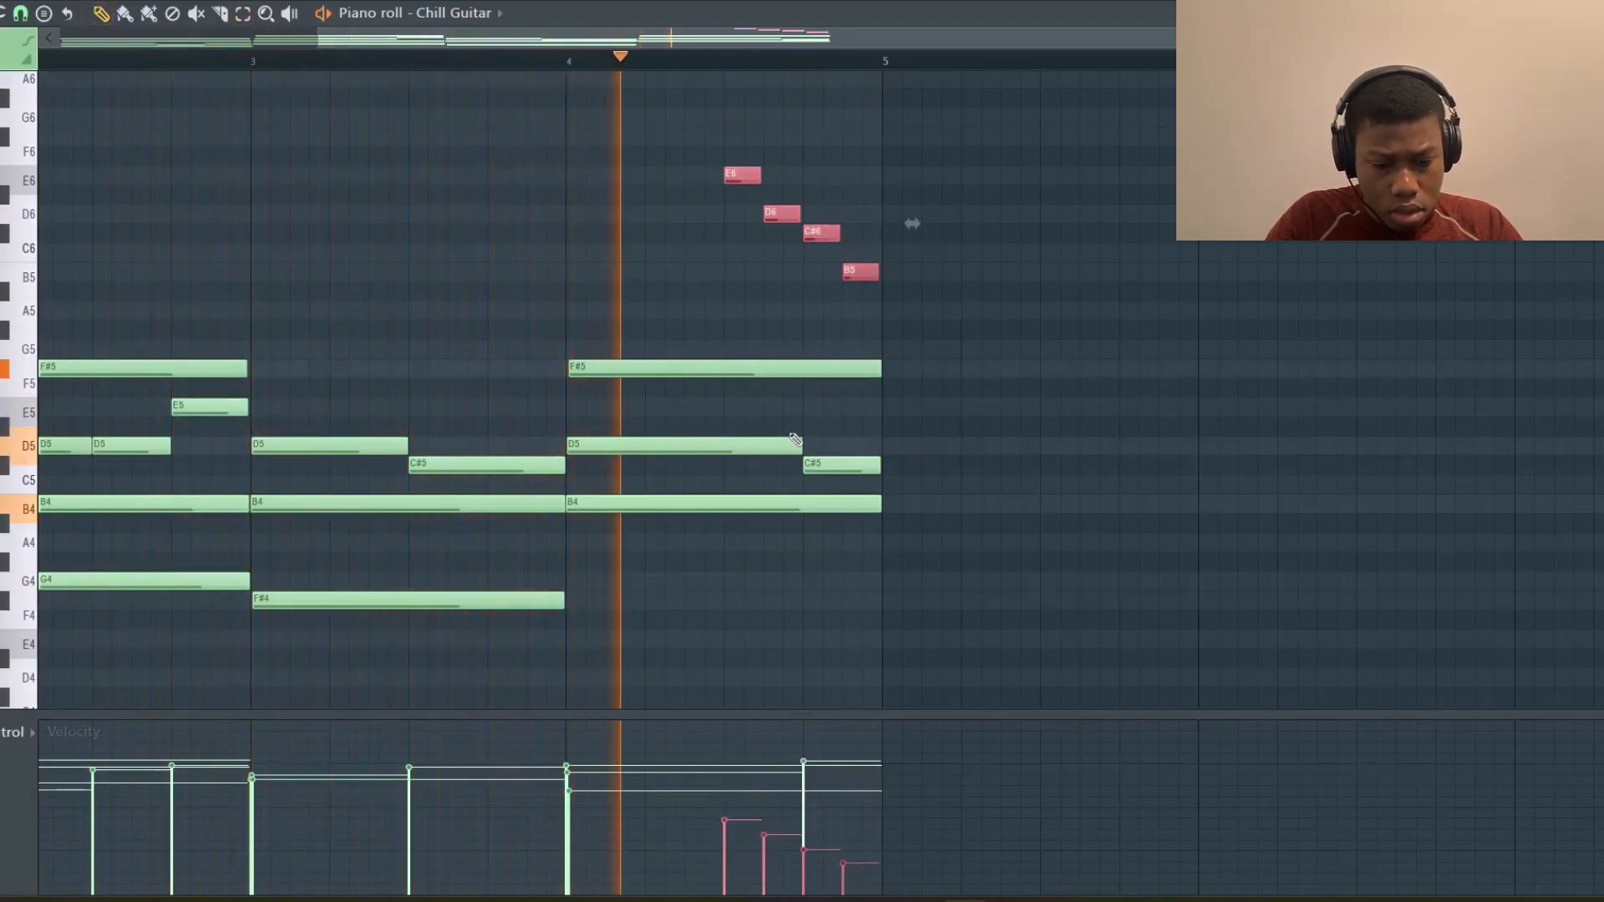
Duplicate the four bars of guitar notes to fill bars 5 to 8
scroll(789, 440, "down", 2)
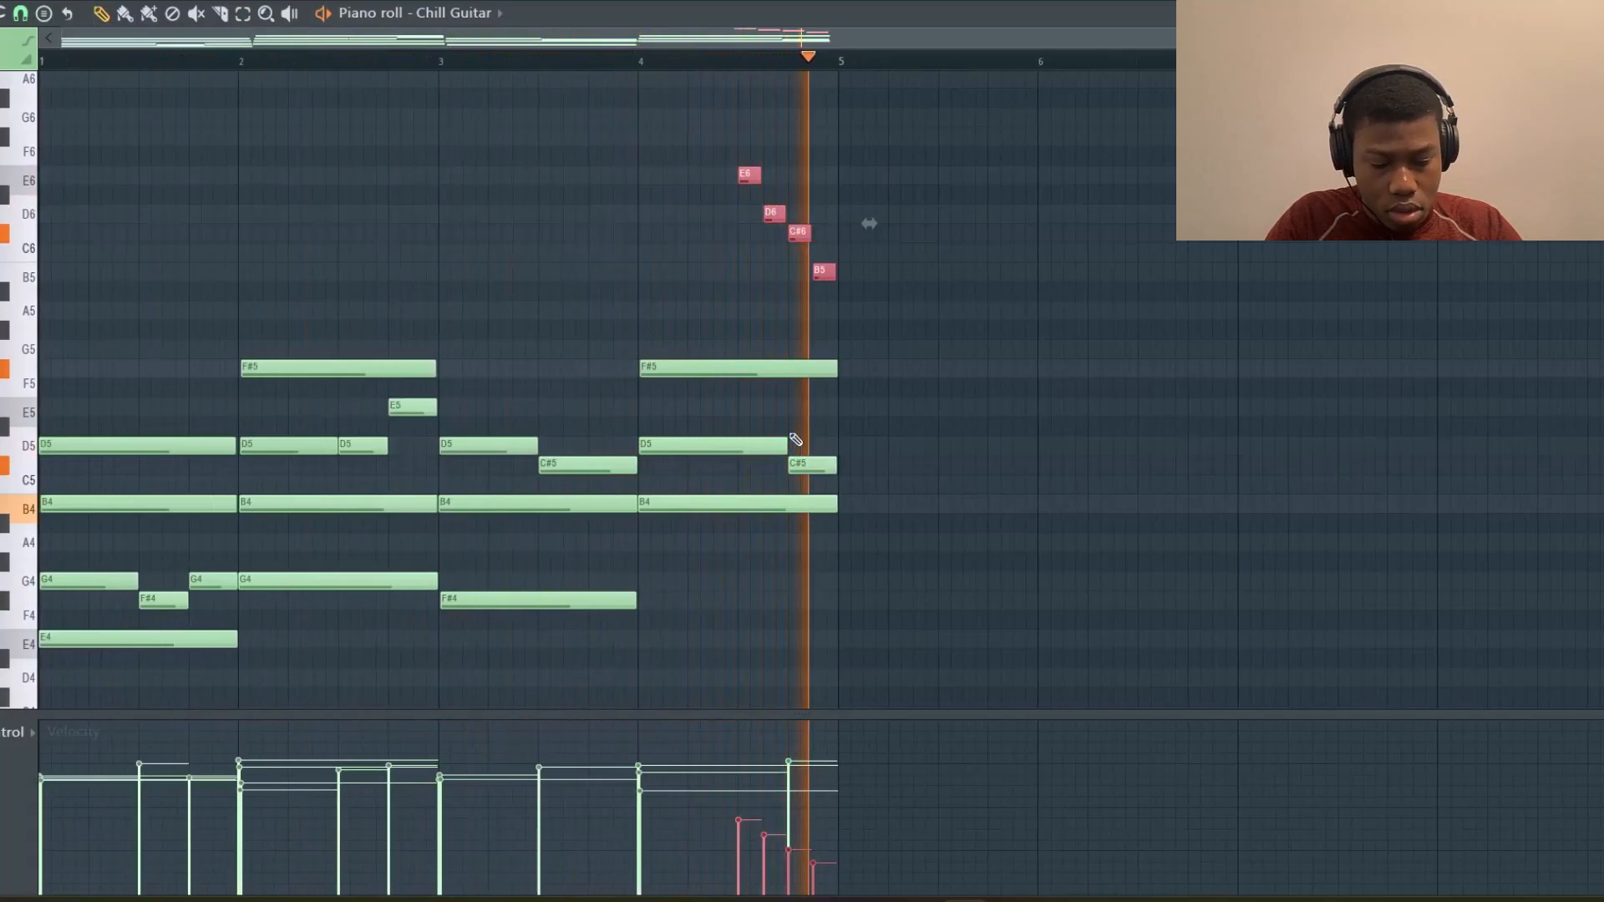
left_click(833, 312)
key("ctrl+b")
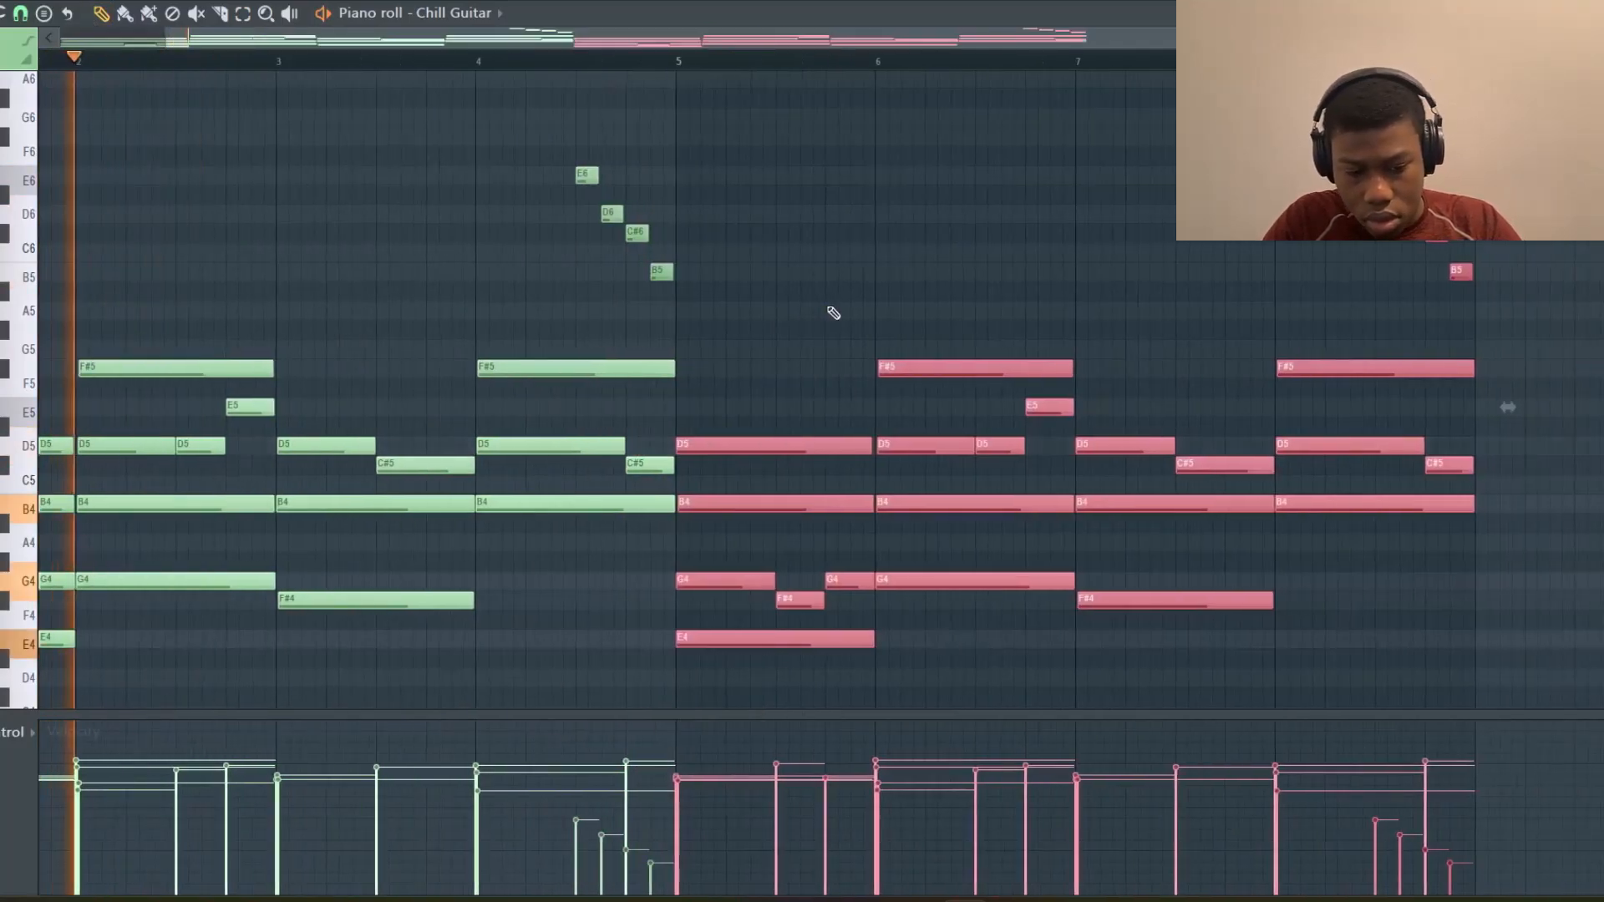
Add a short F#6 accent note at the start of bar 6
left_click(888, 153)
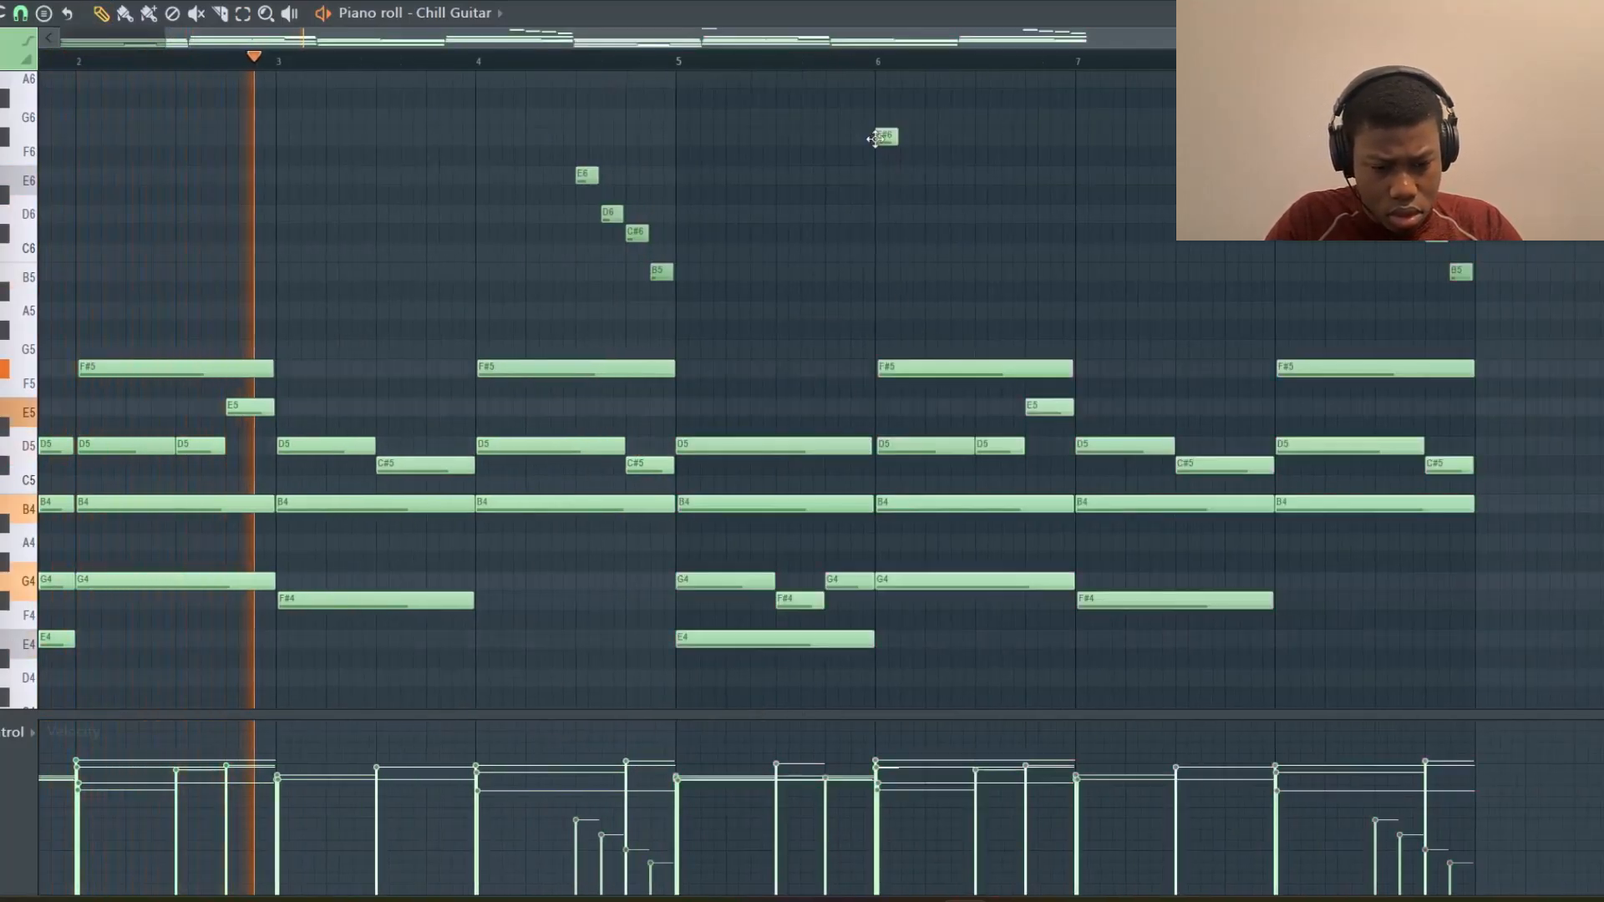
left_click(909, 136)
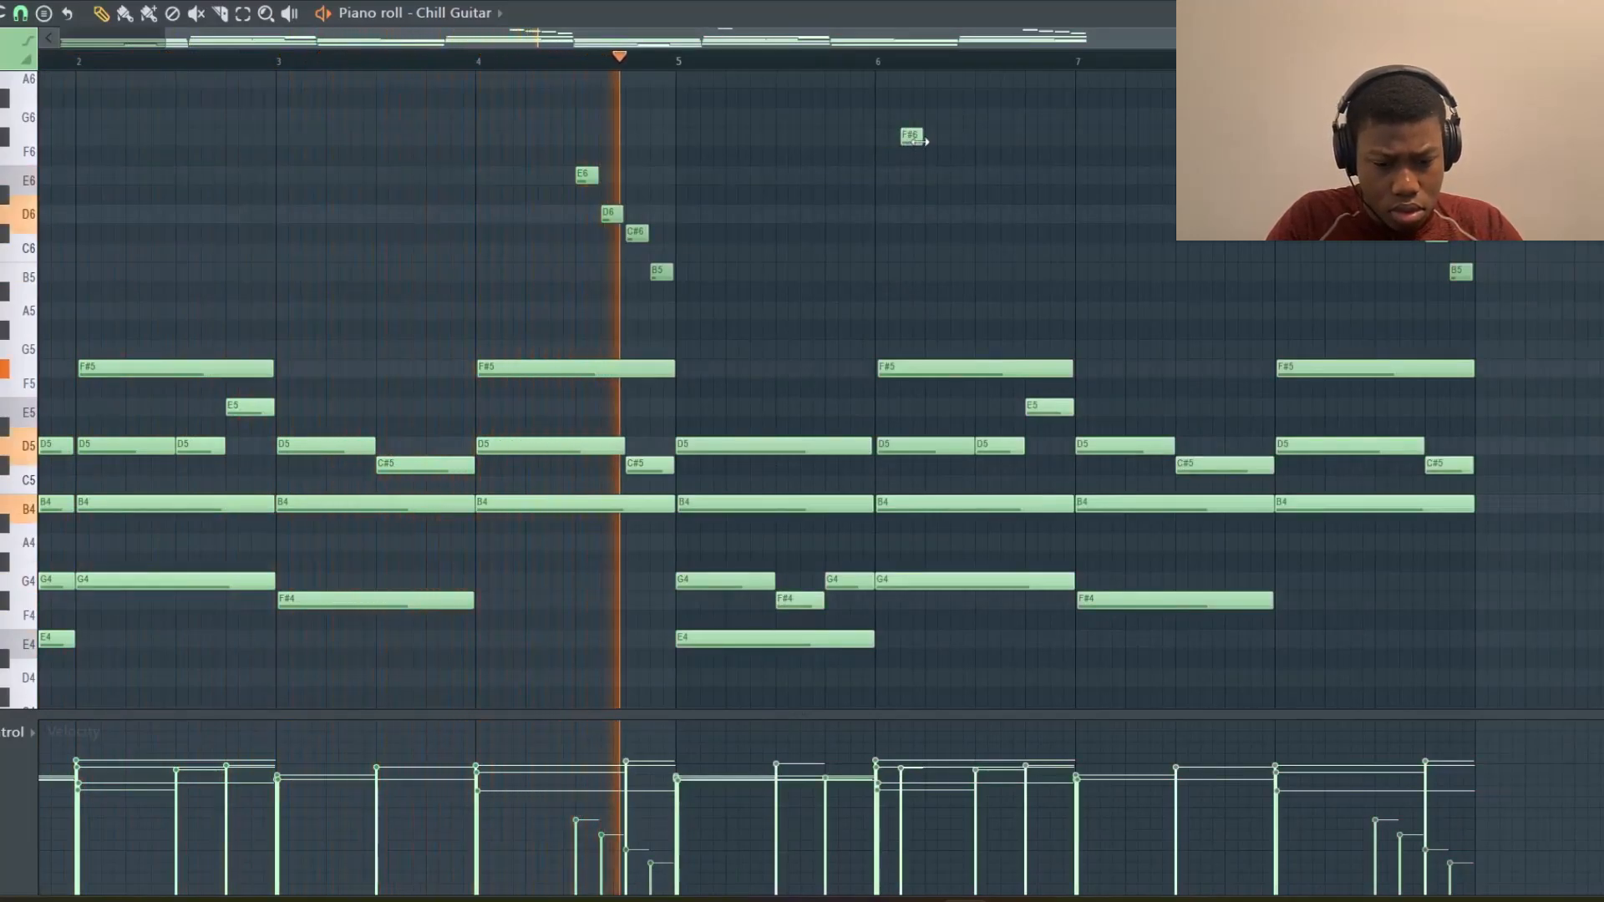
left_click_drag(922, 141, 948, 153)
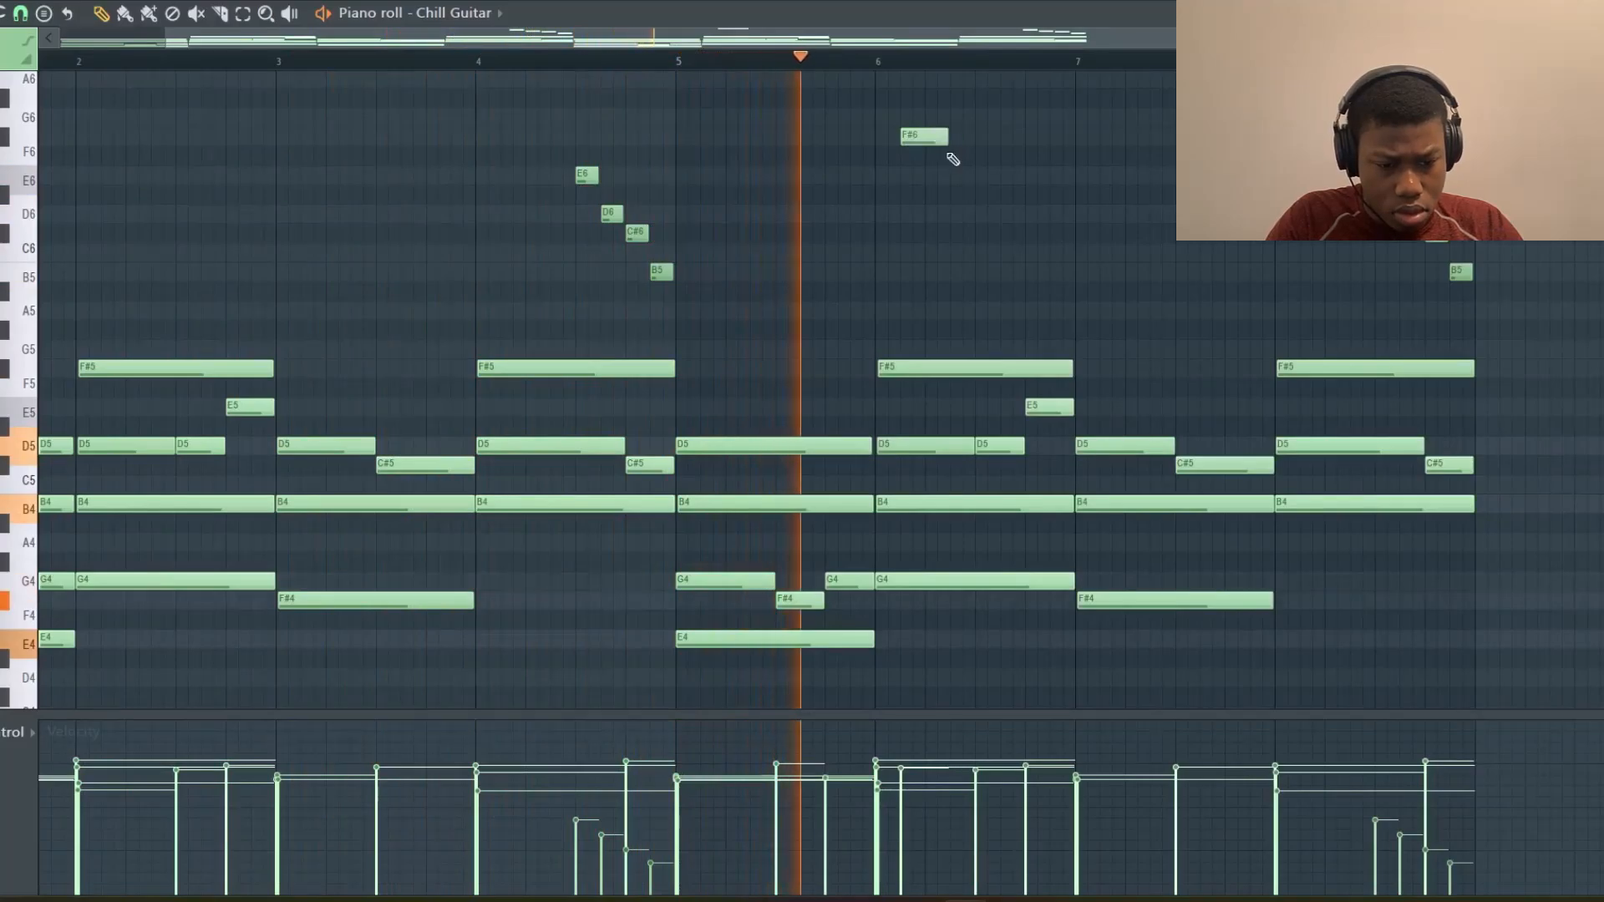
Add a matching F#6 accent at bar 7 and select both F#6 notes
scroll(949, 154, "up", 1)
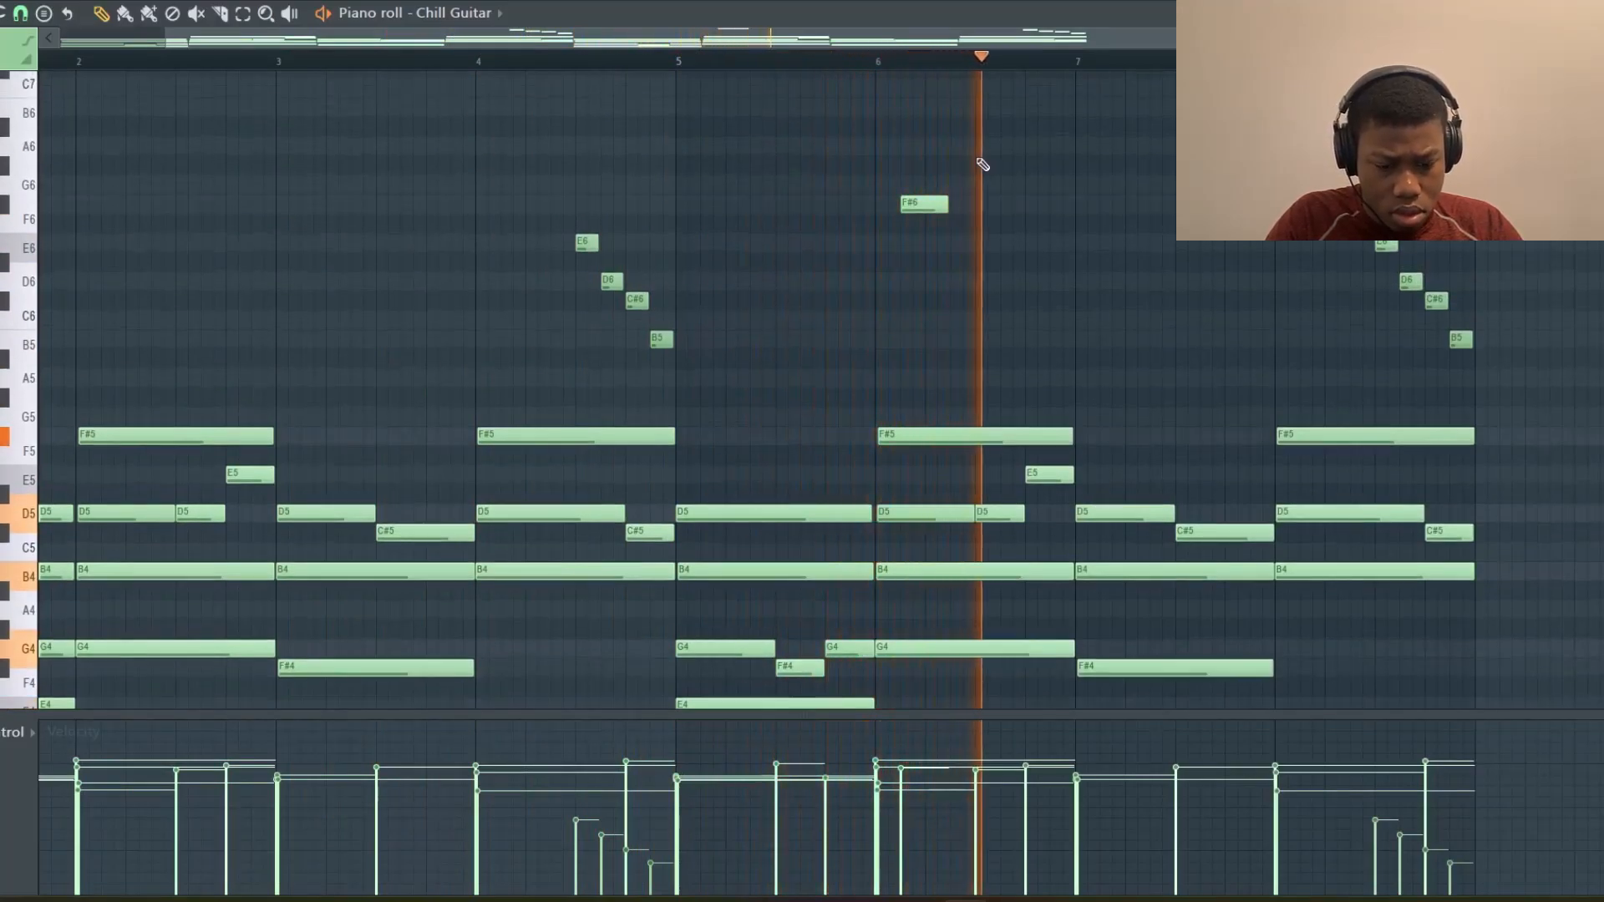
left_click(1116, 206)
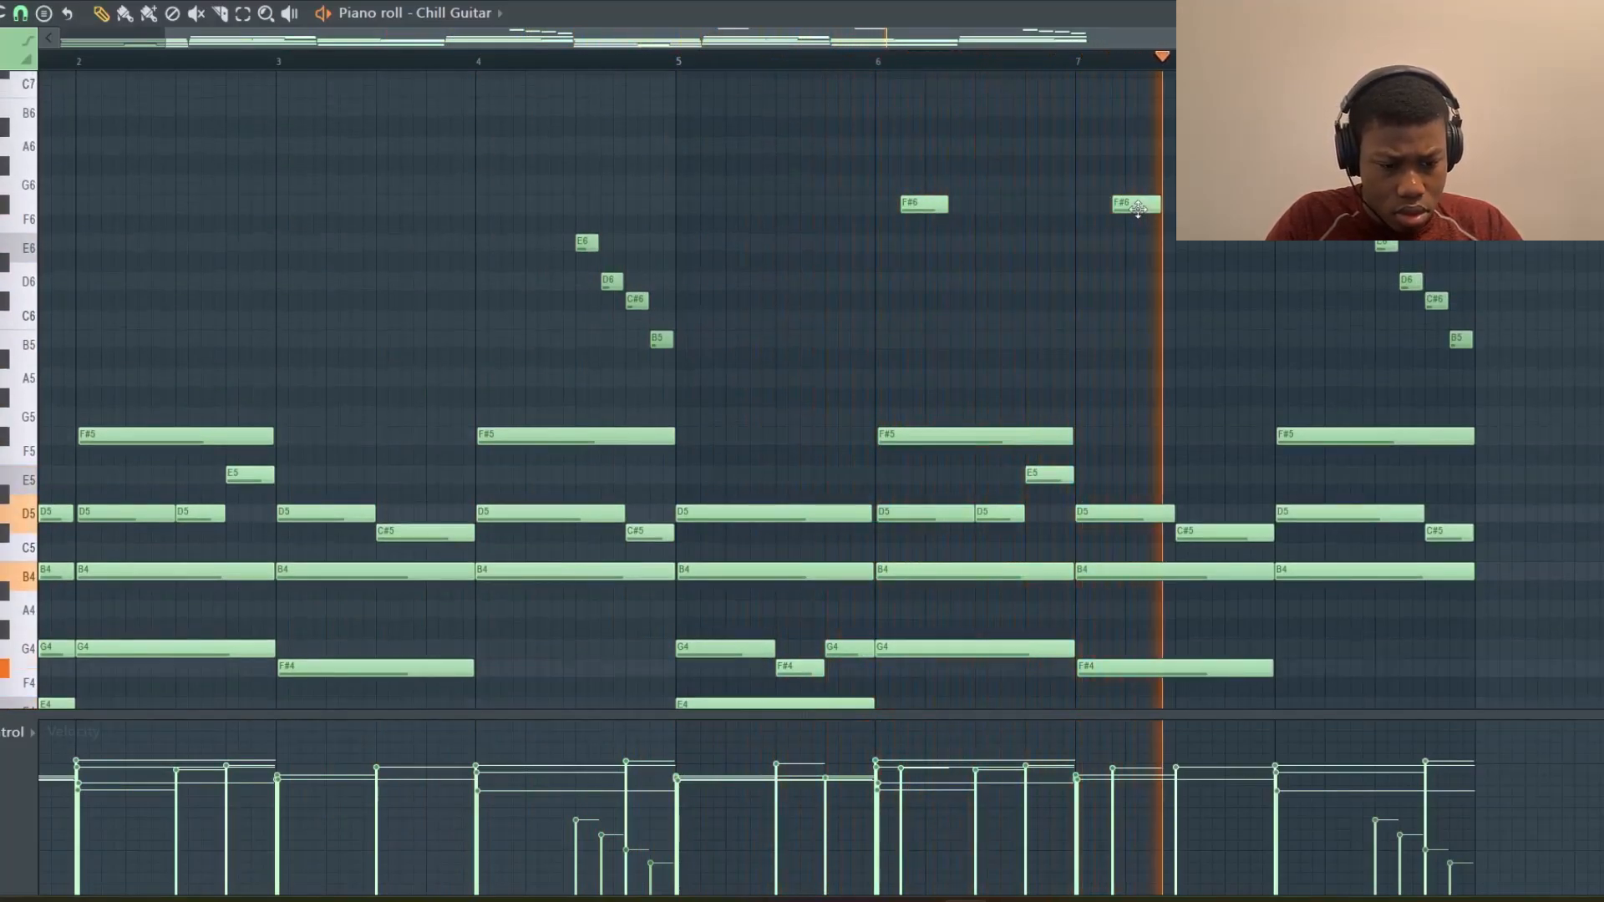
left_click_drag(1157, 215, 900, 179)
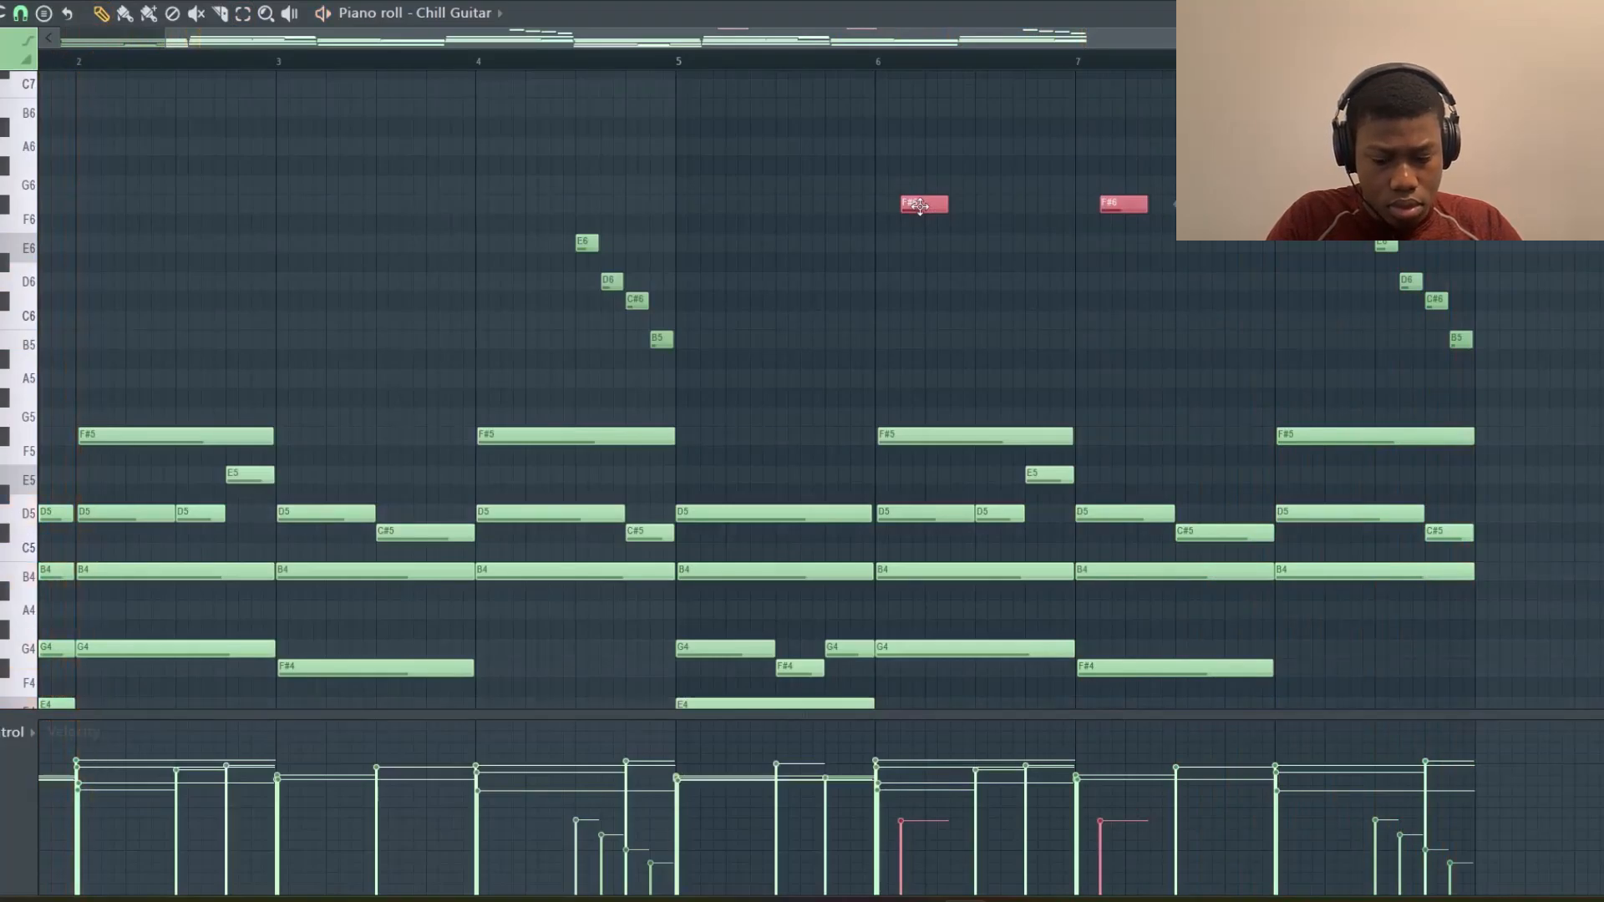
scroll(925, 214, "down", 5)
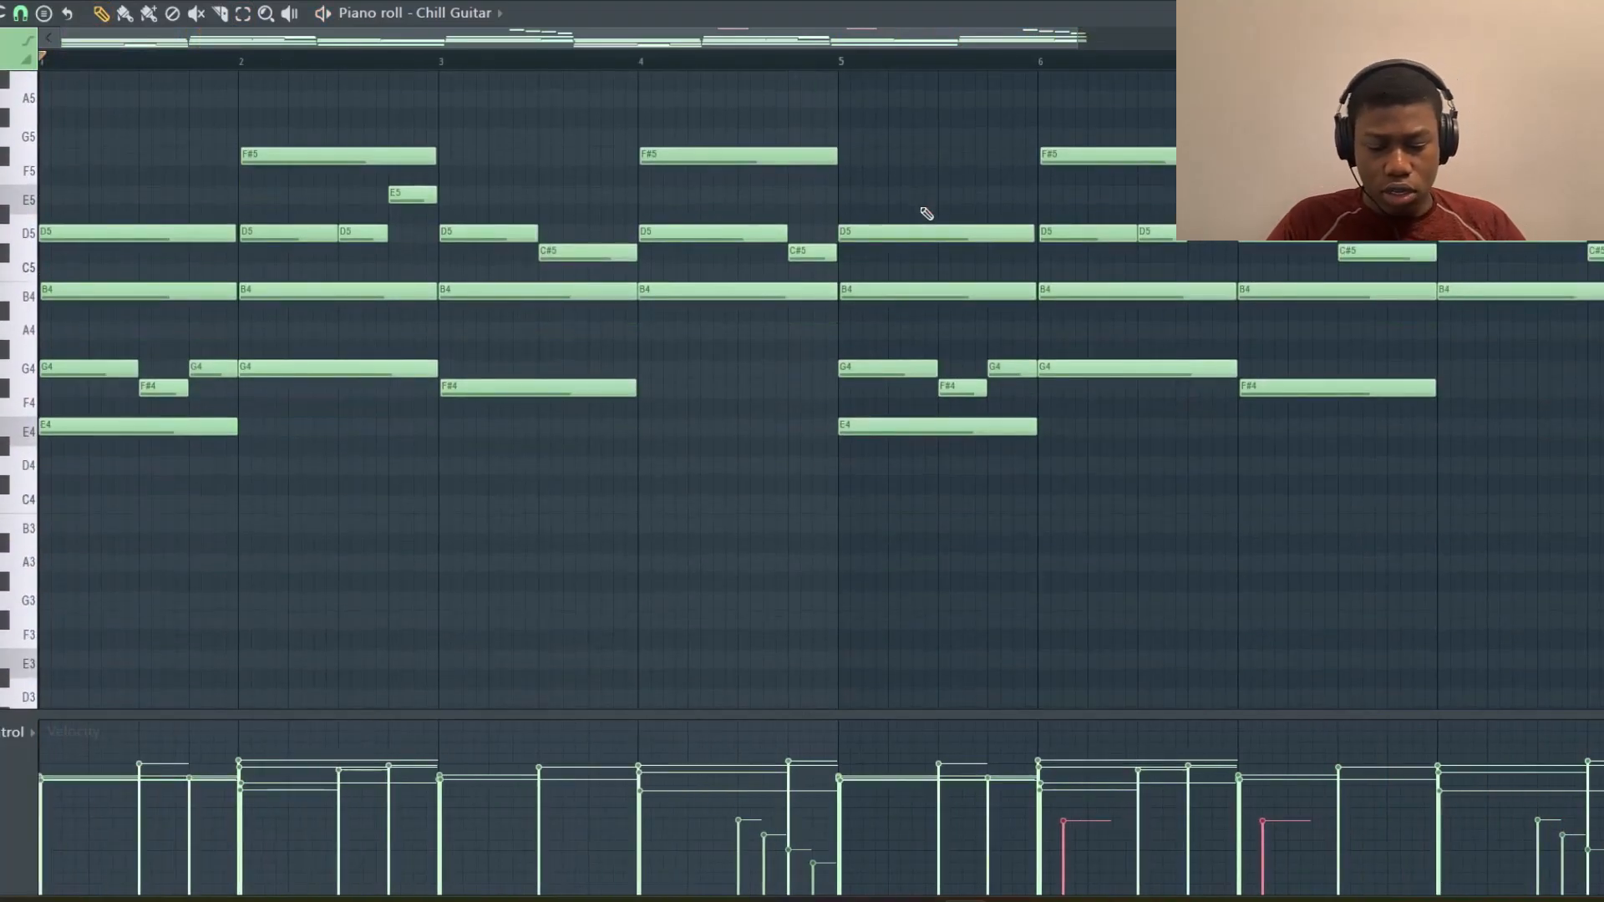
scroll(926, 213, "up", 3)
scroll(310, 405, "down", 2)
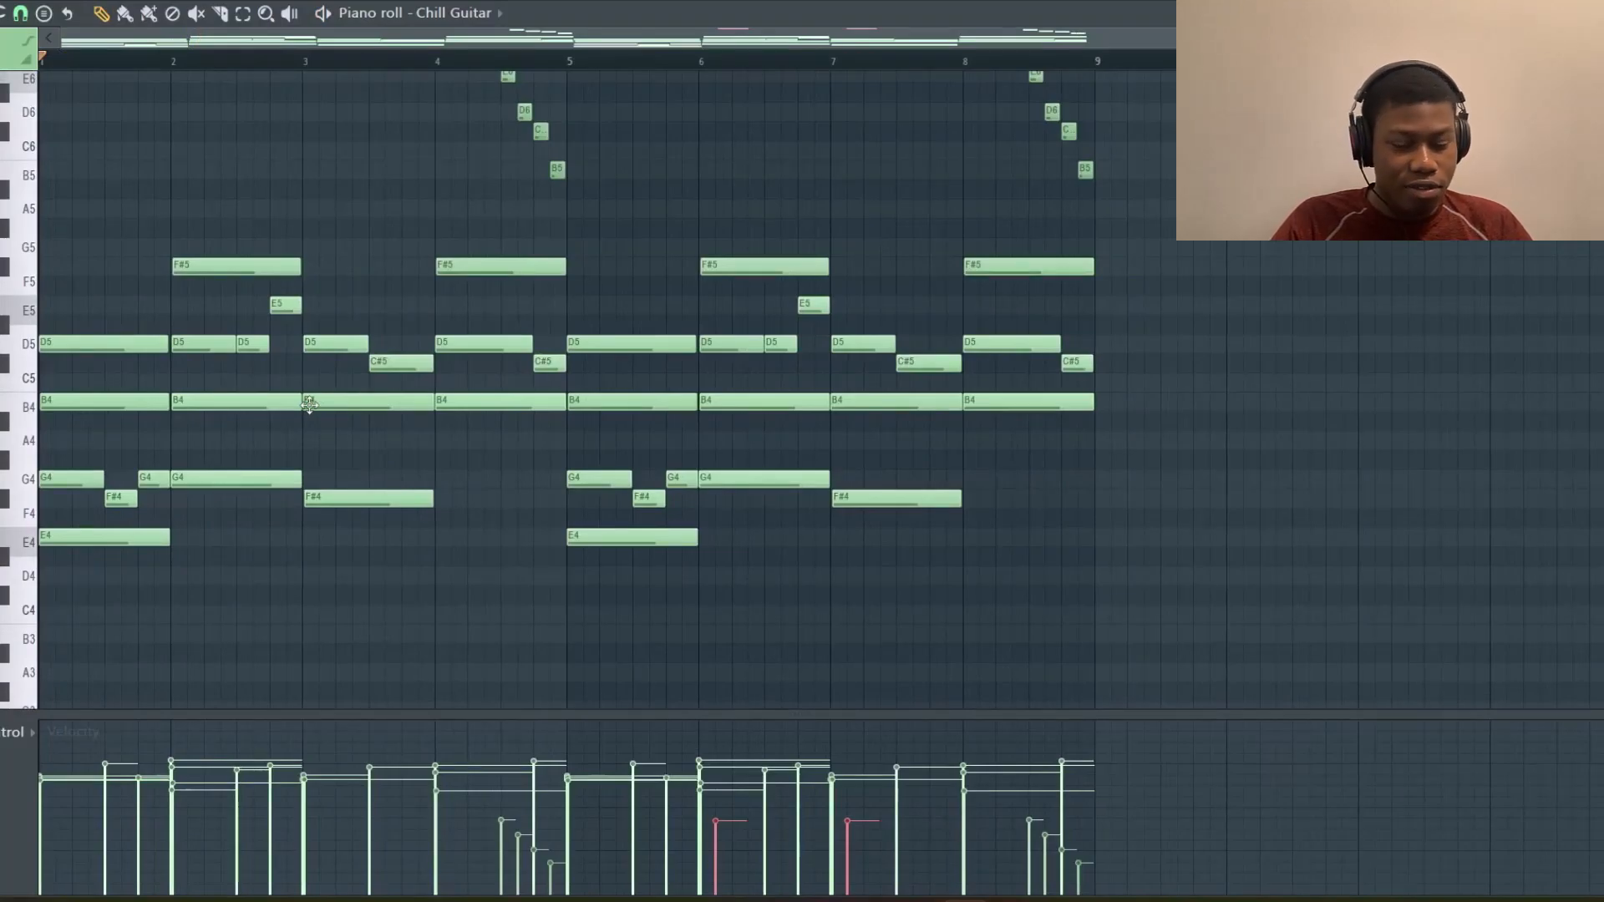
scroll(309, 406, "up", 5)
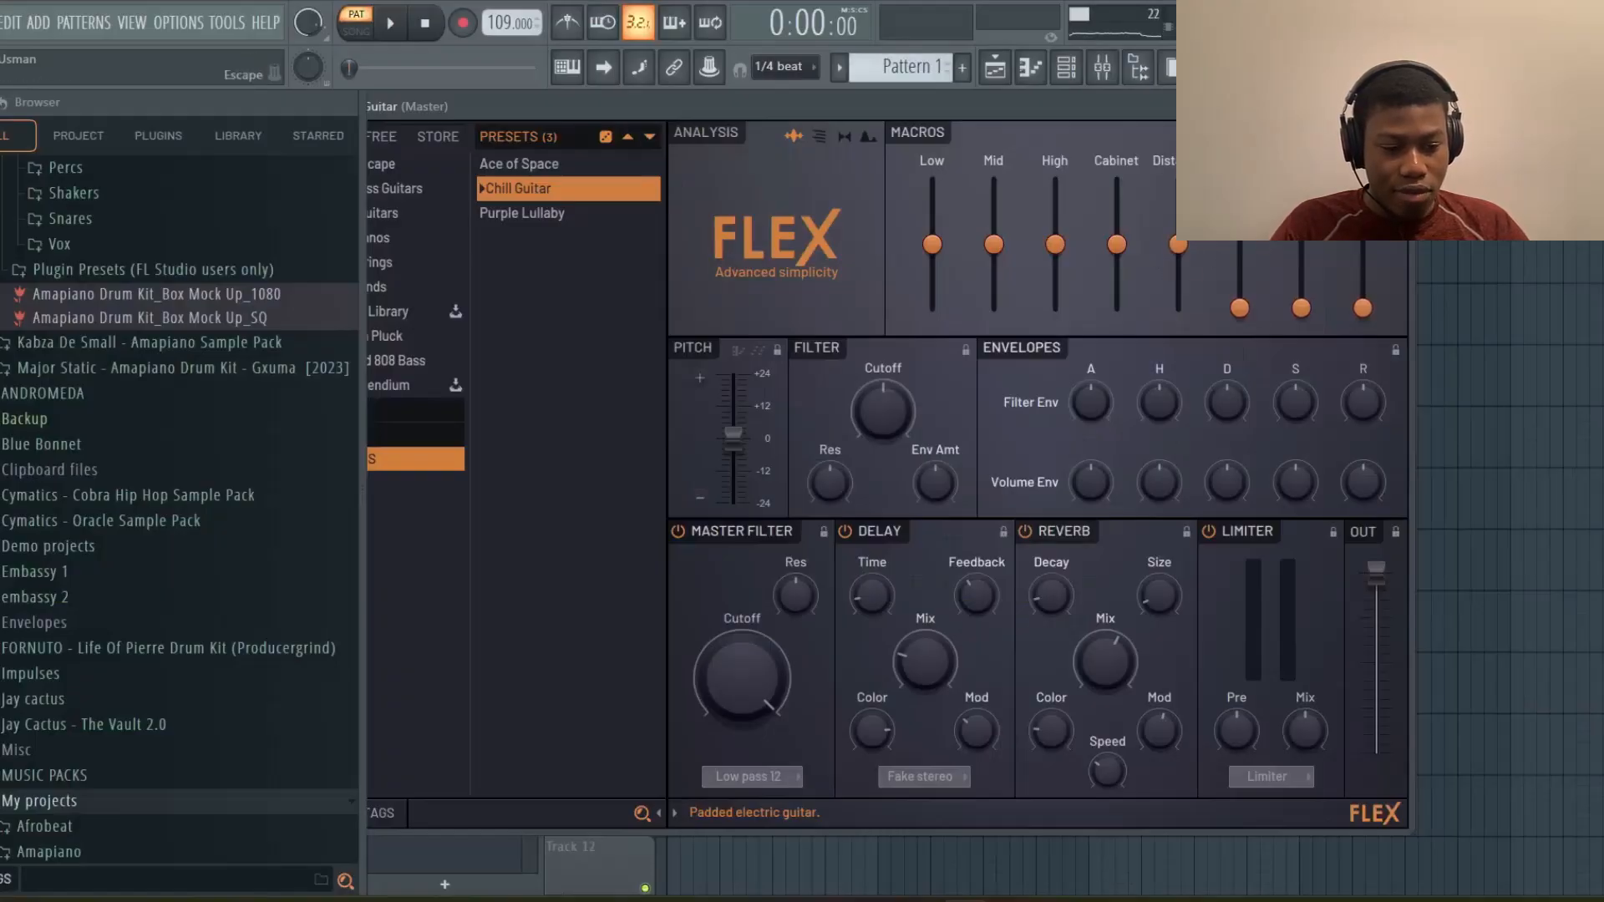
Close the piano roll and open the Xpand!2 channel's piano roll from the channel rack
left_click(1397, 106)
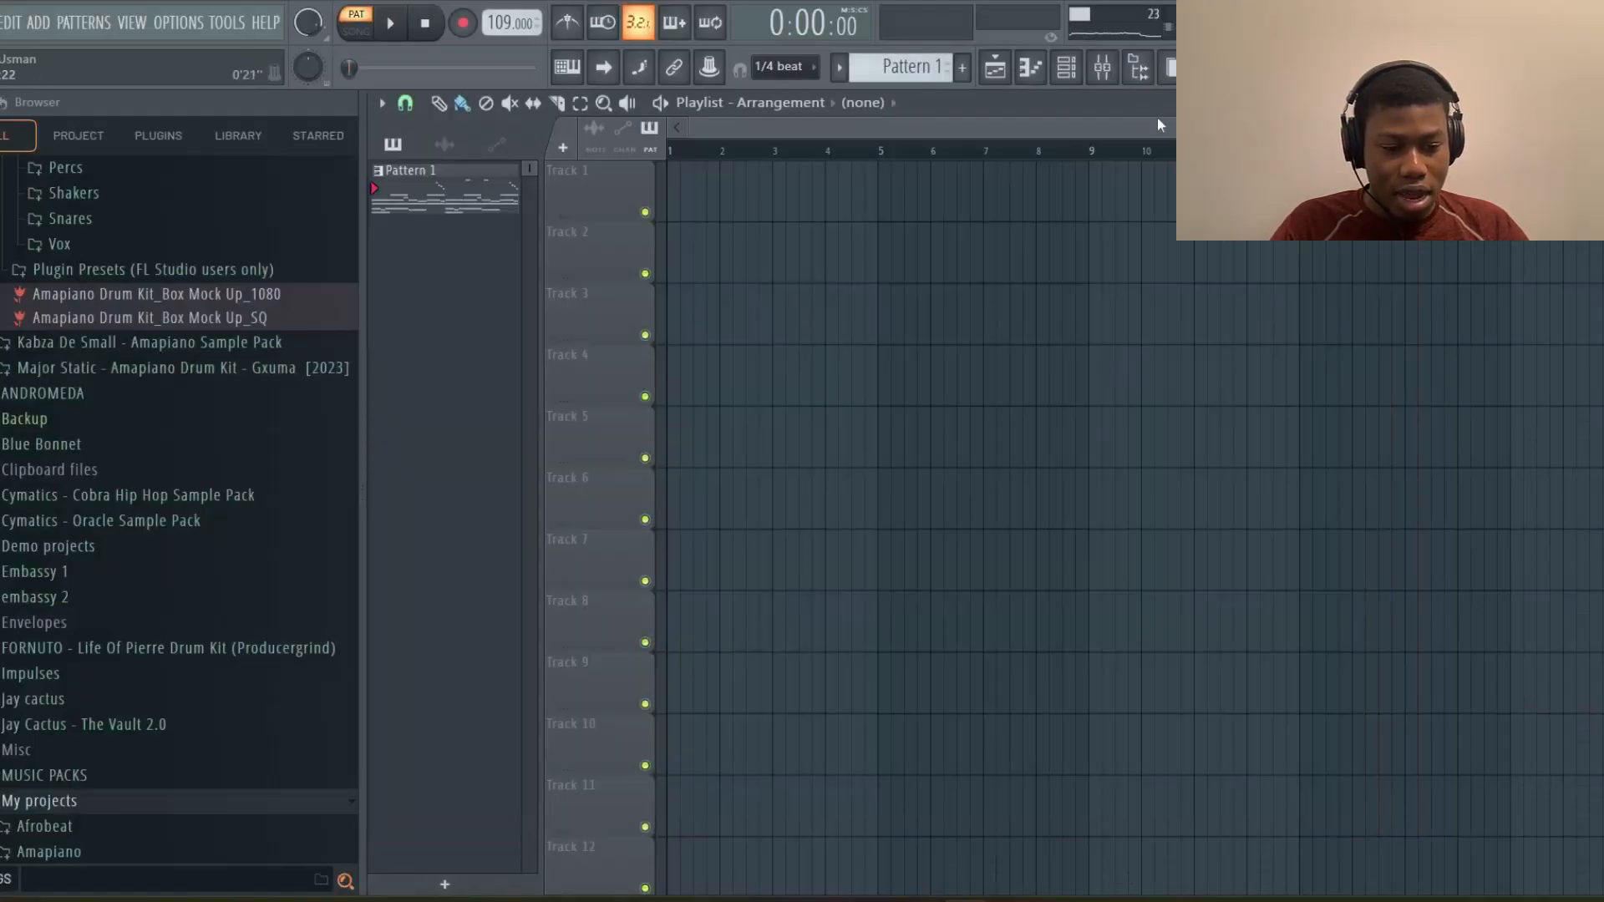
left_click(1079, 85)
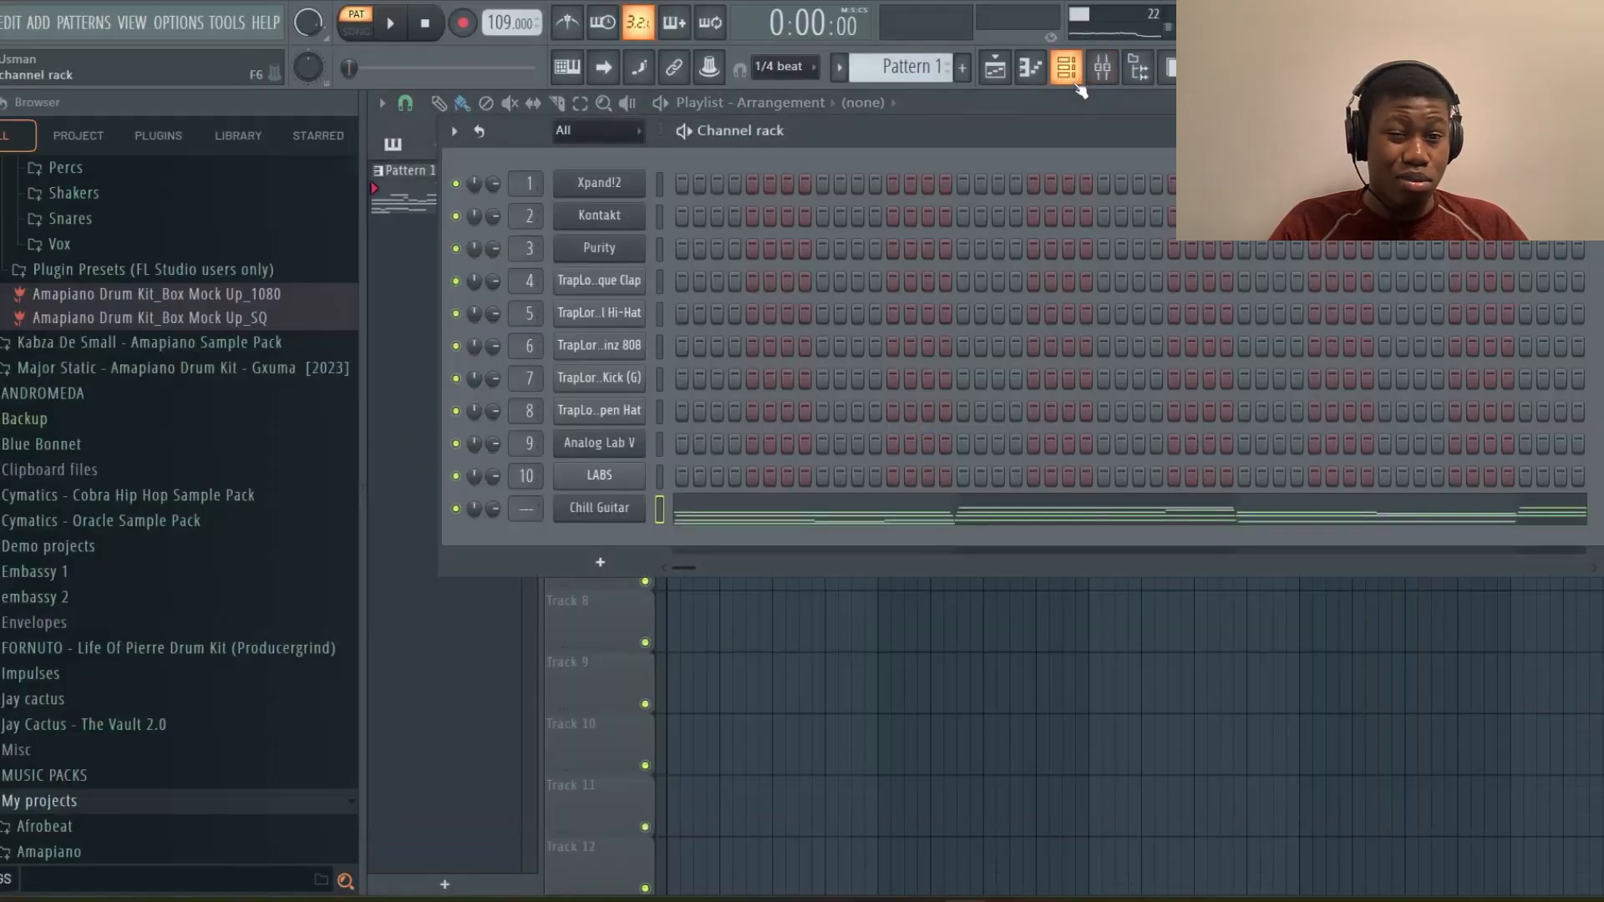
left_click(611, 193)
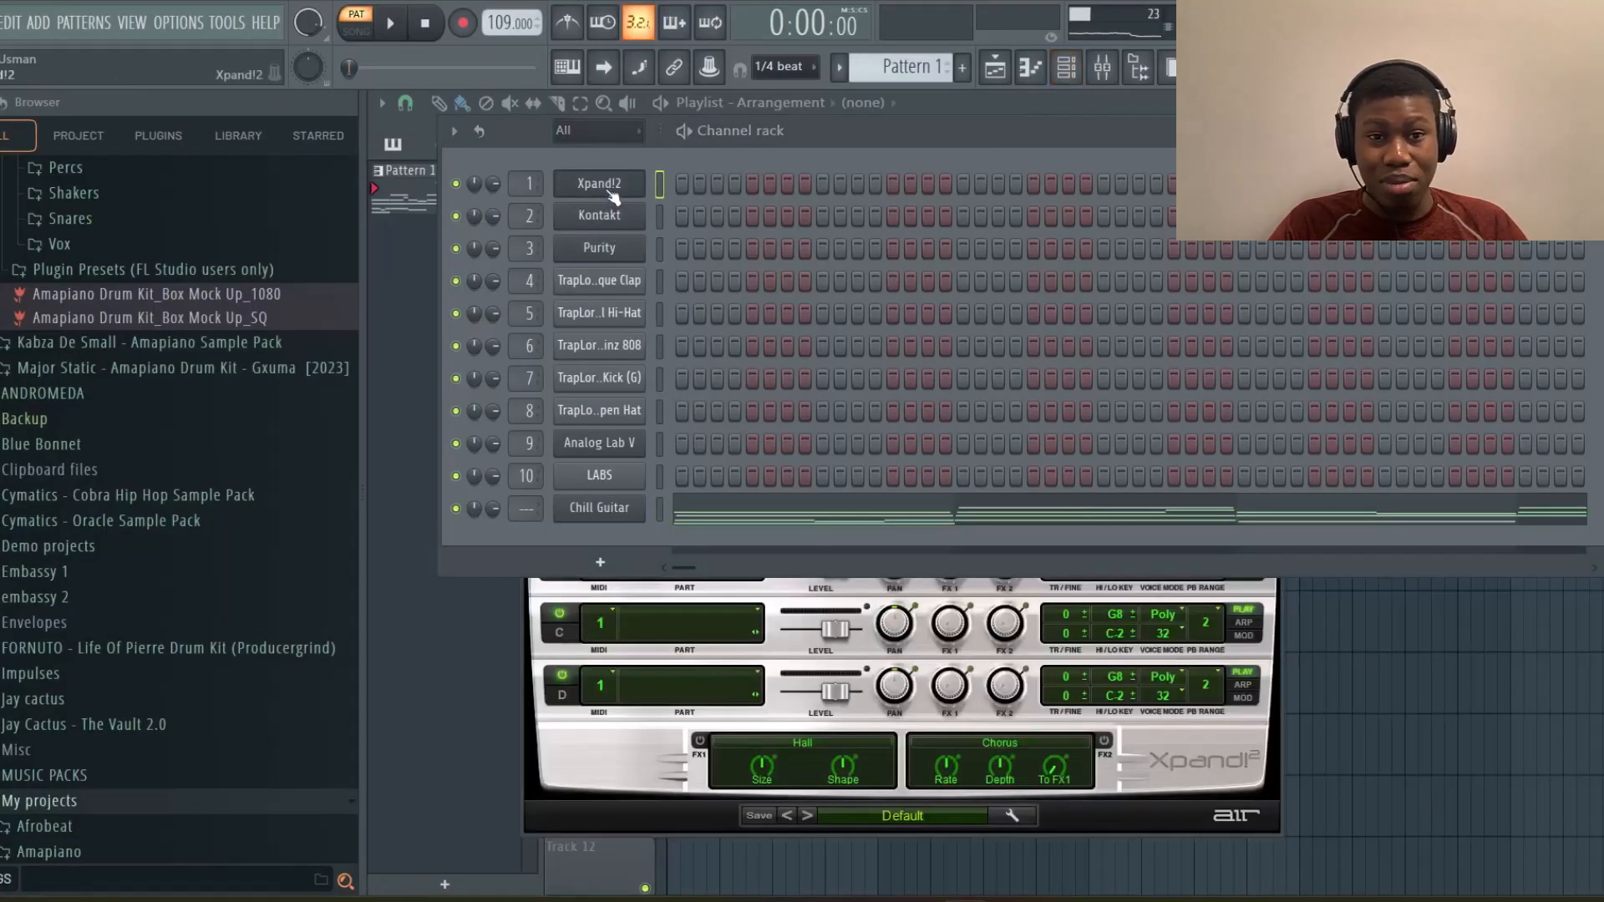
left_click(1561, 131)
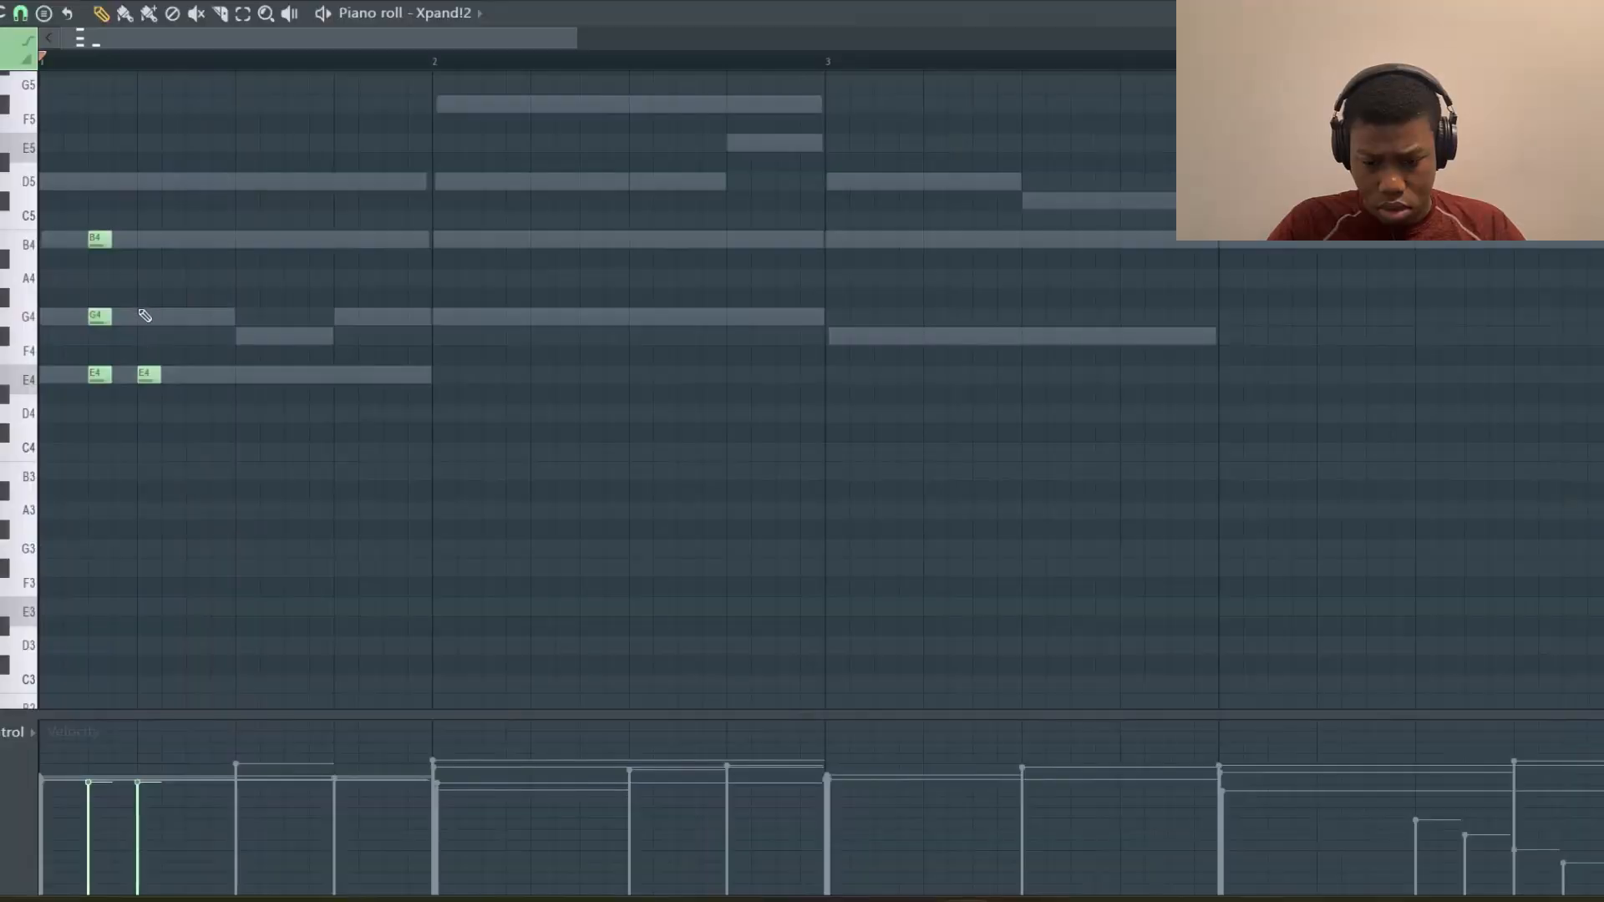
Preview the Xpand!2 part and resize the G4 note at the start of bar 2
key("space")
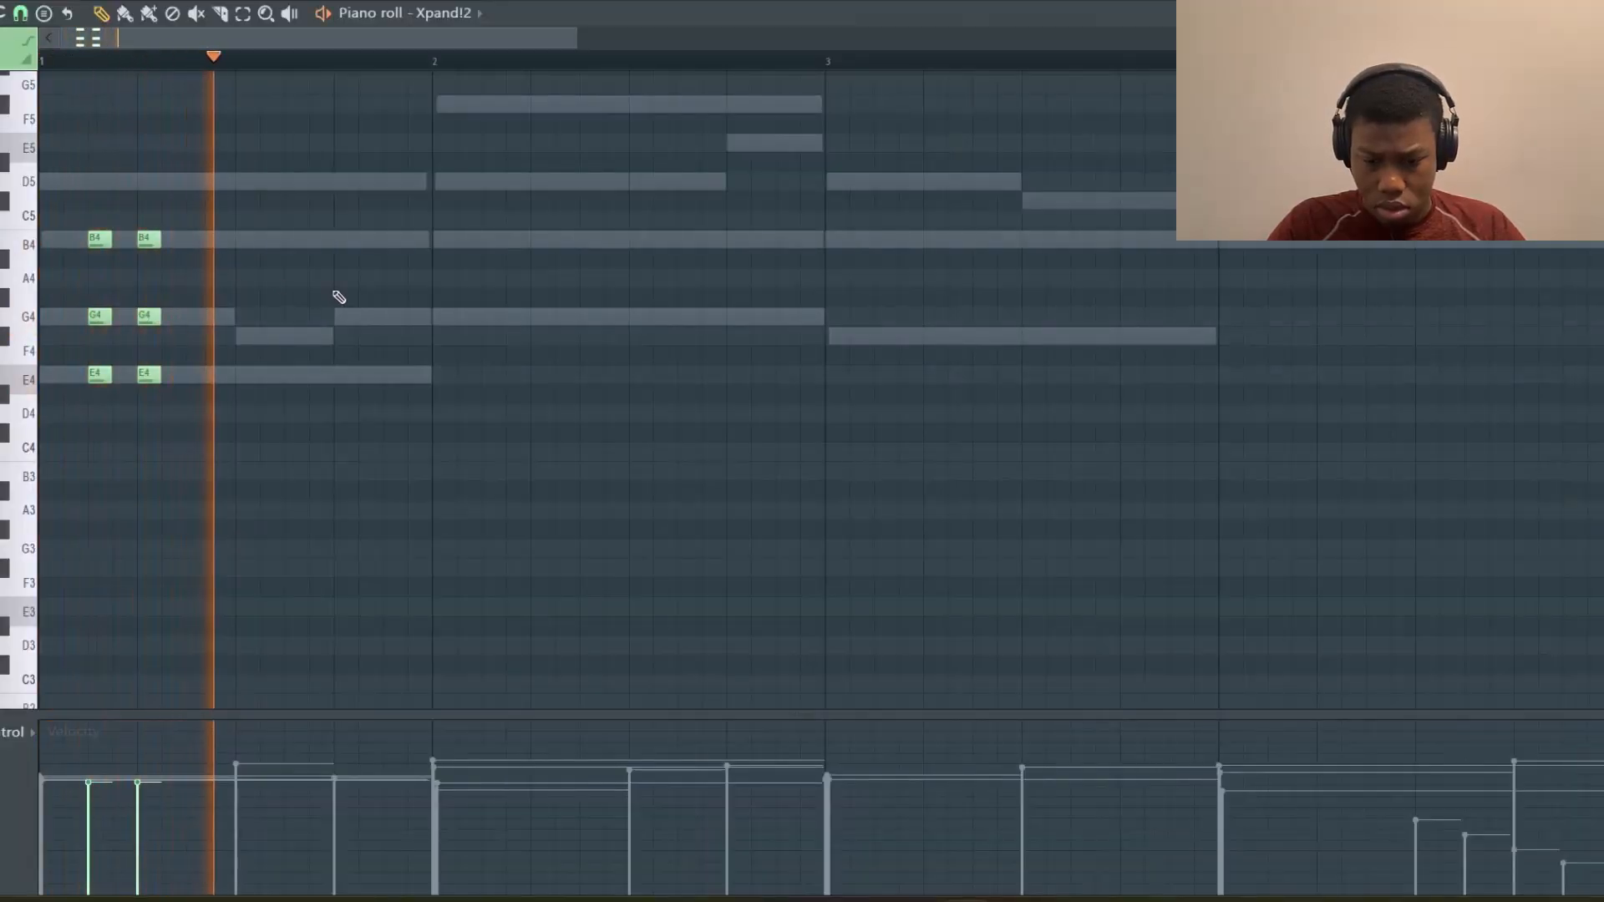
key("space")
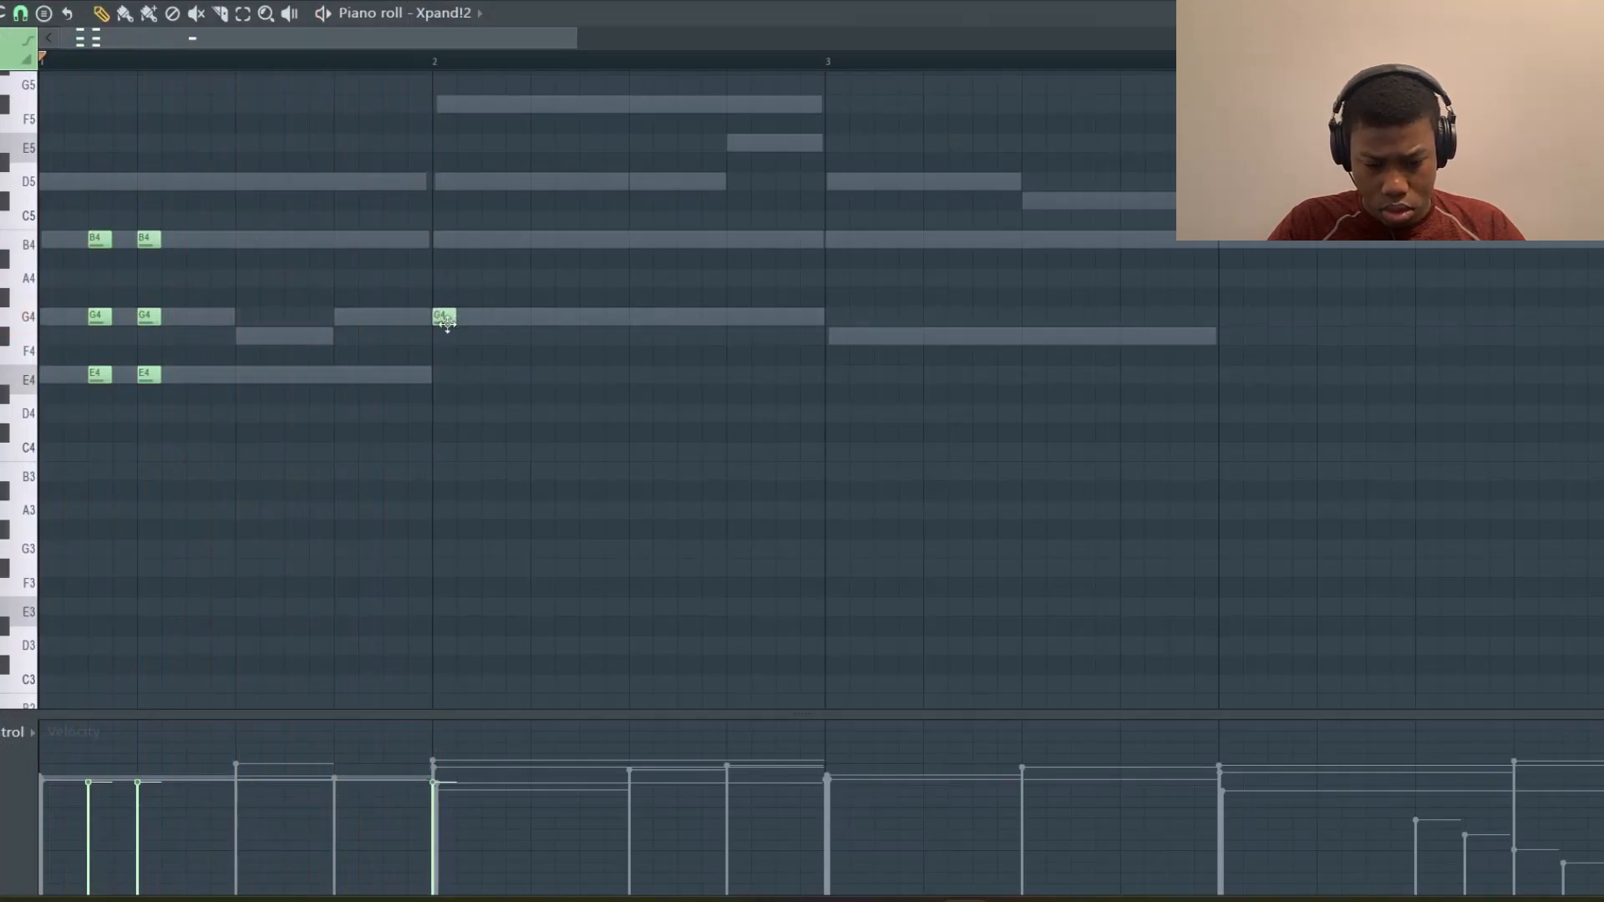
left_click_drag(448, 323, 491, 326)
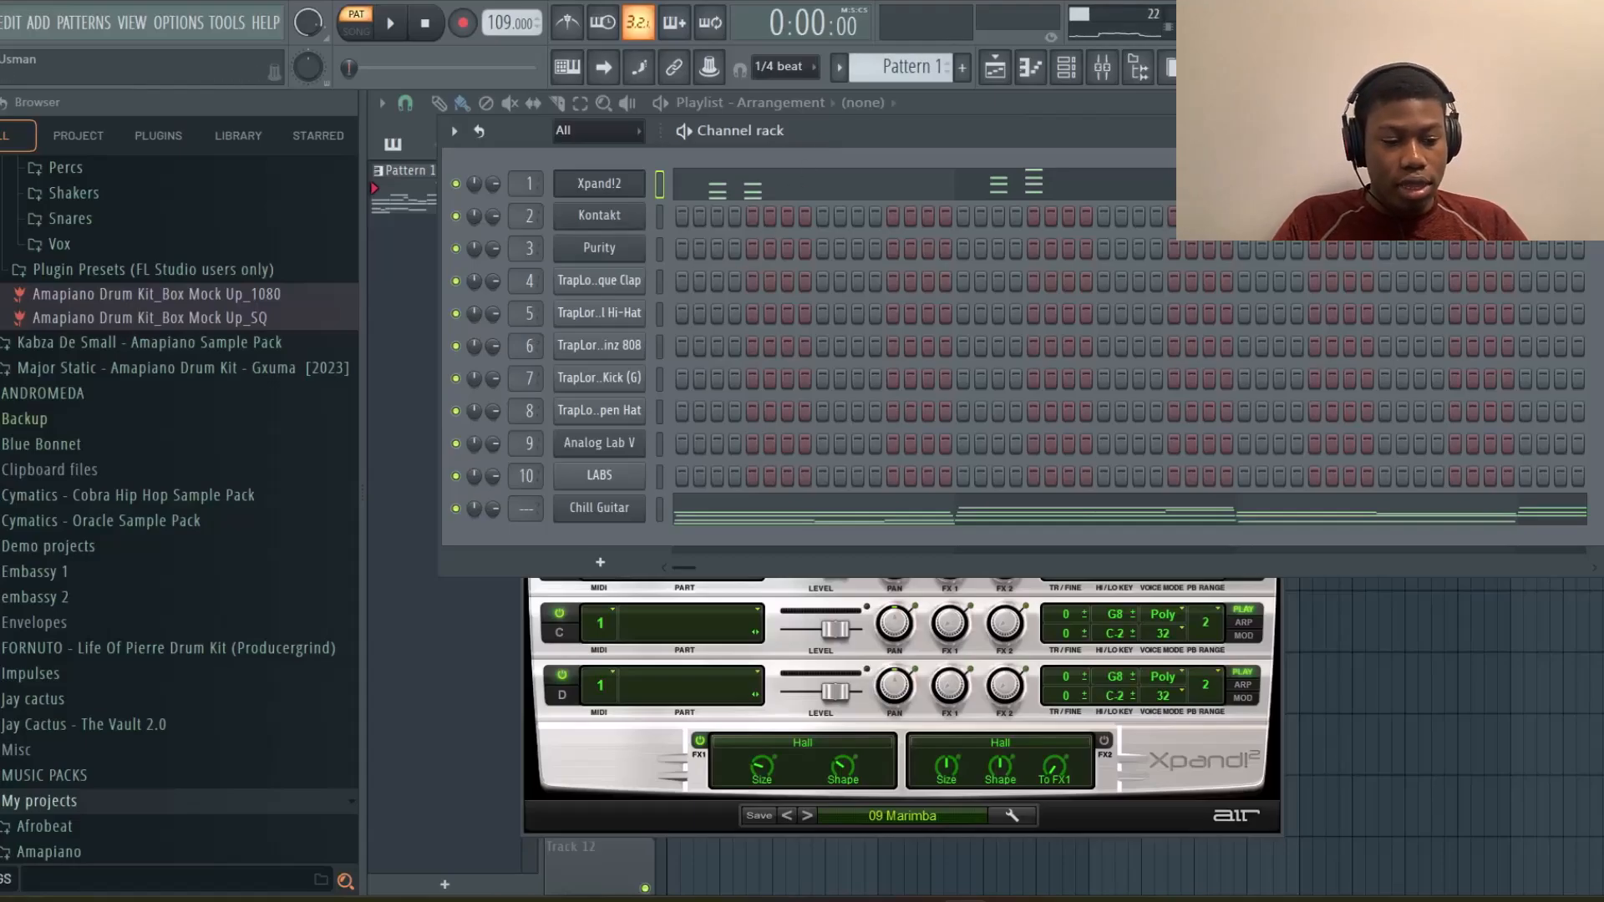
Open the Kontakt channel and load the Hybrid Keys 2.0 instrument from its library browser
left_click(612, 223)
left_click(1590, 131)
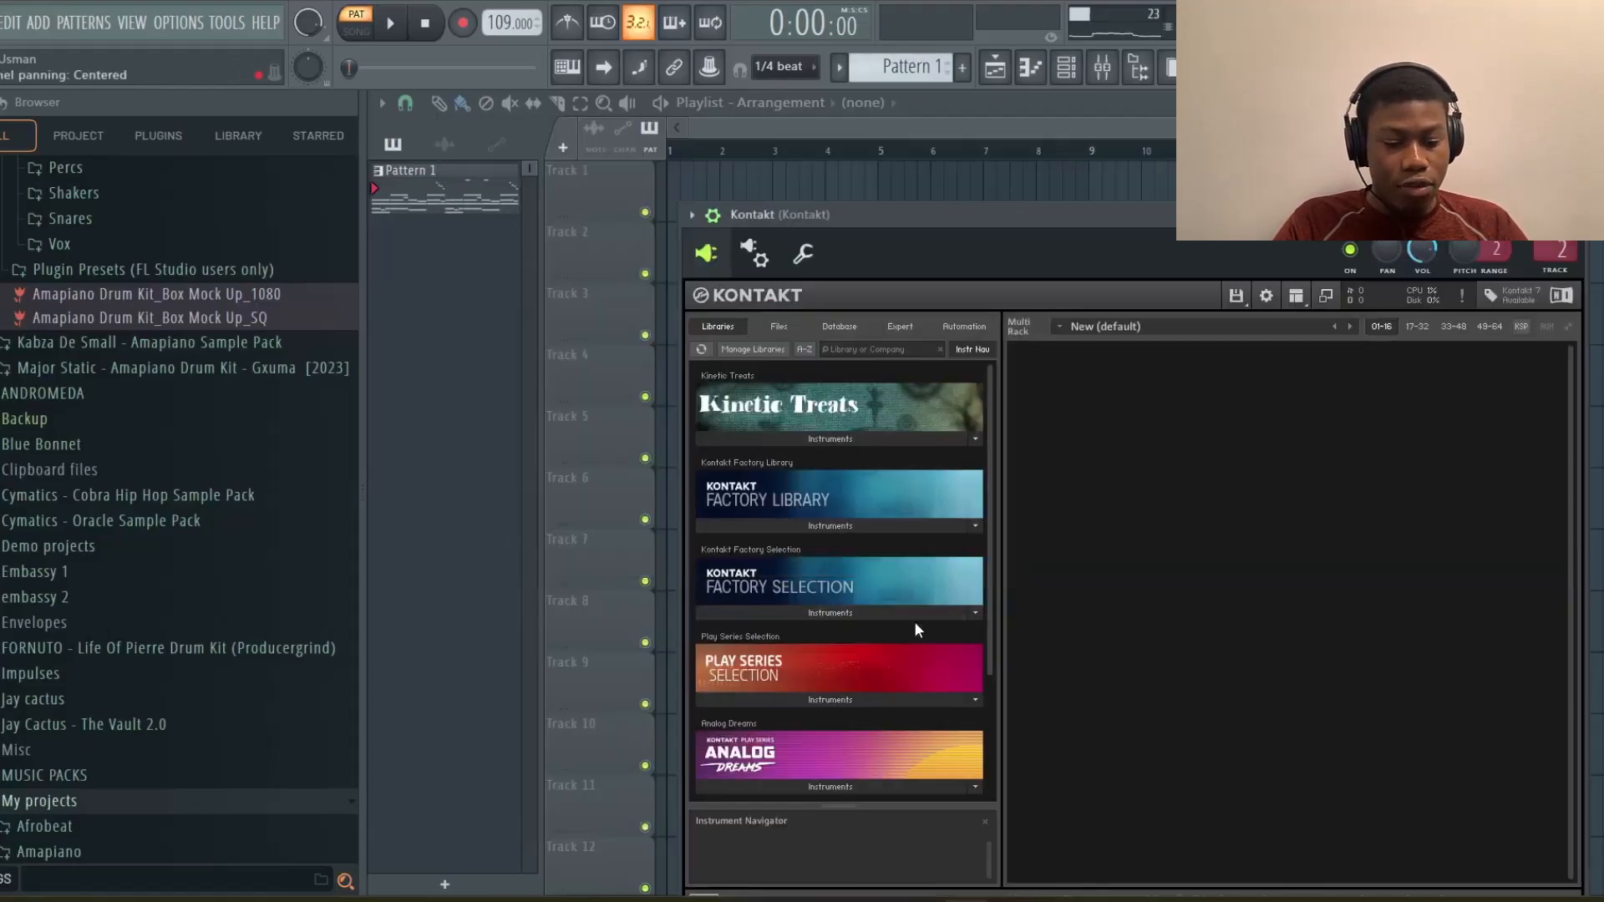
scroll(913, 631, "down", 3)
left_click(837, 795)
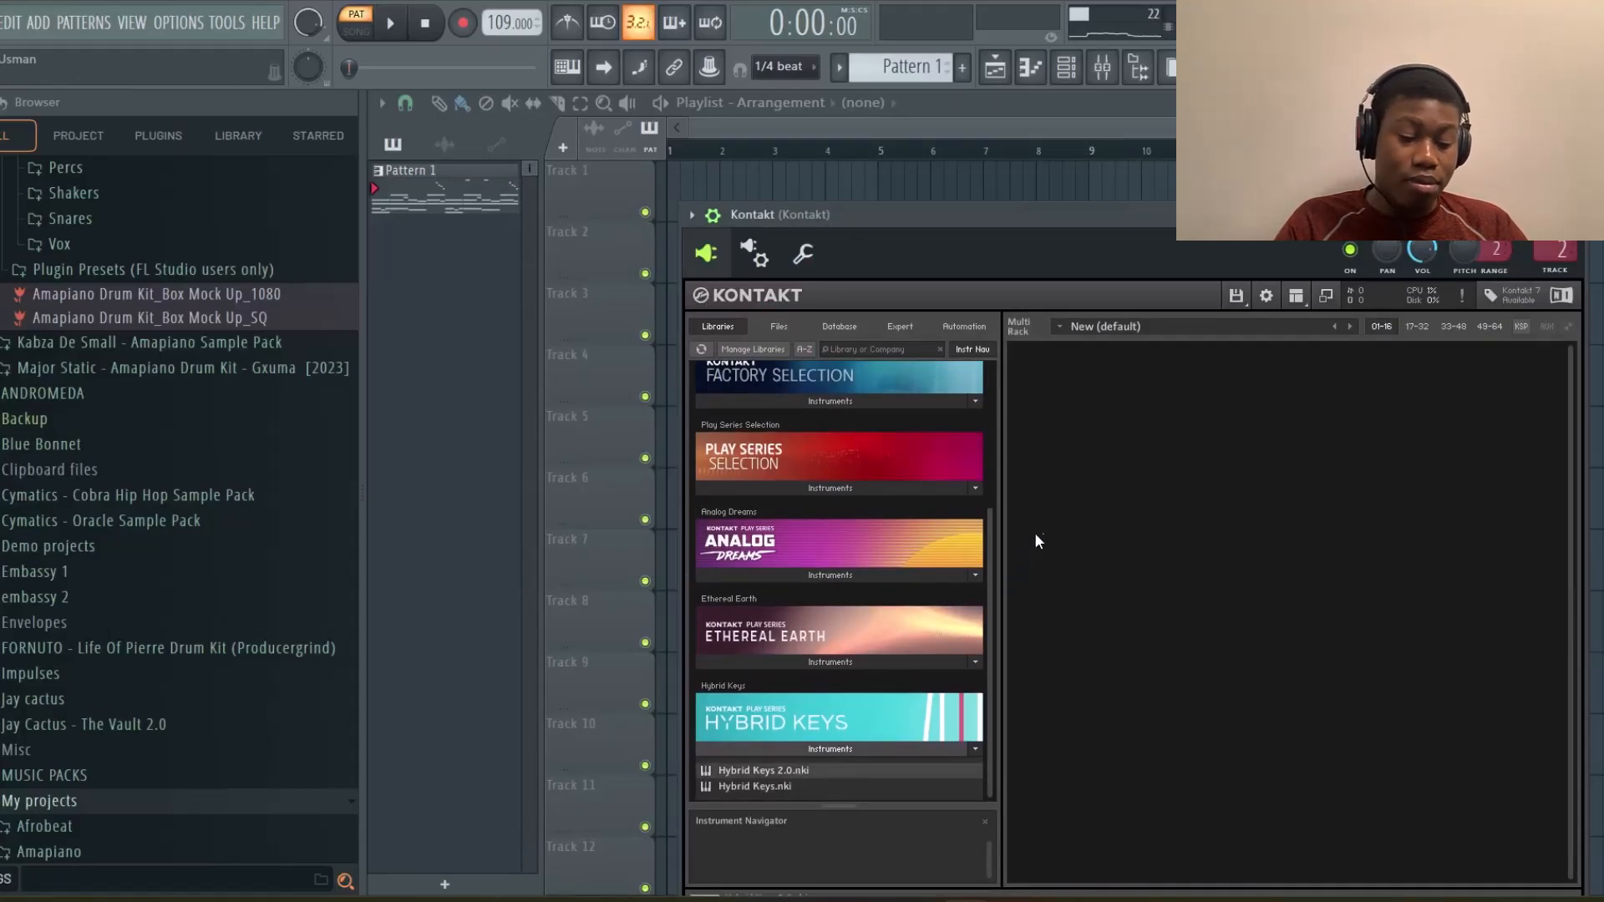
left_click_drag(1034, 542, 1059, 427)
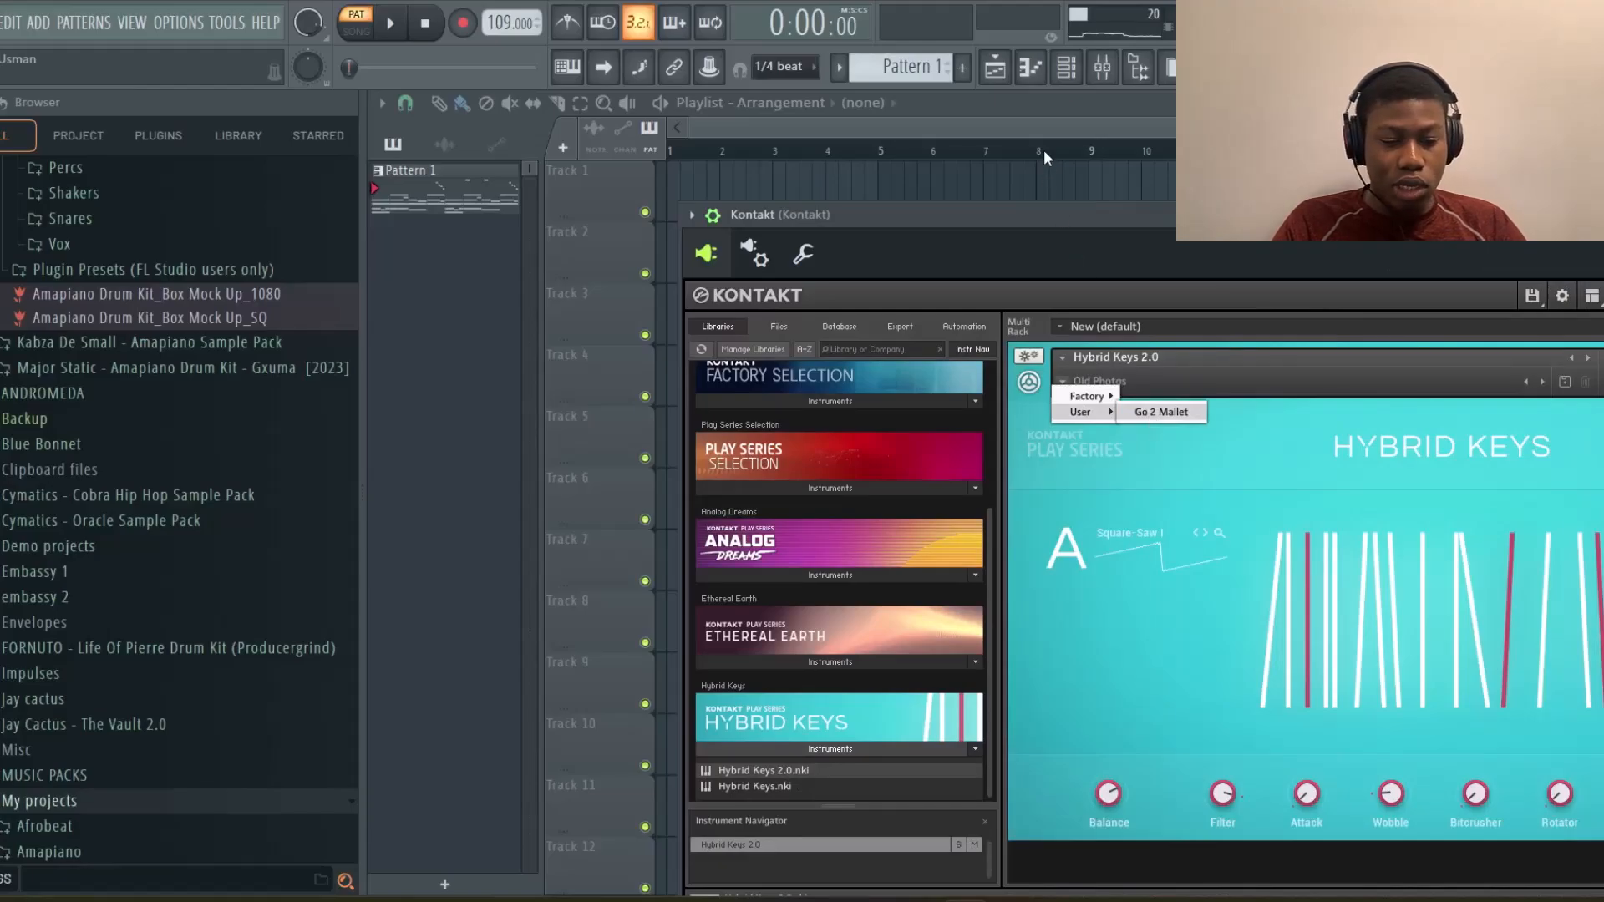
Open the Kontakt channel's piano roll and play back its melody pattern
left_click(1066, 67)
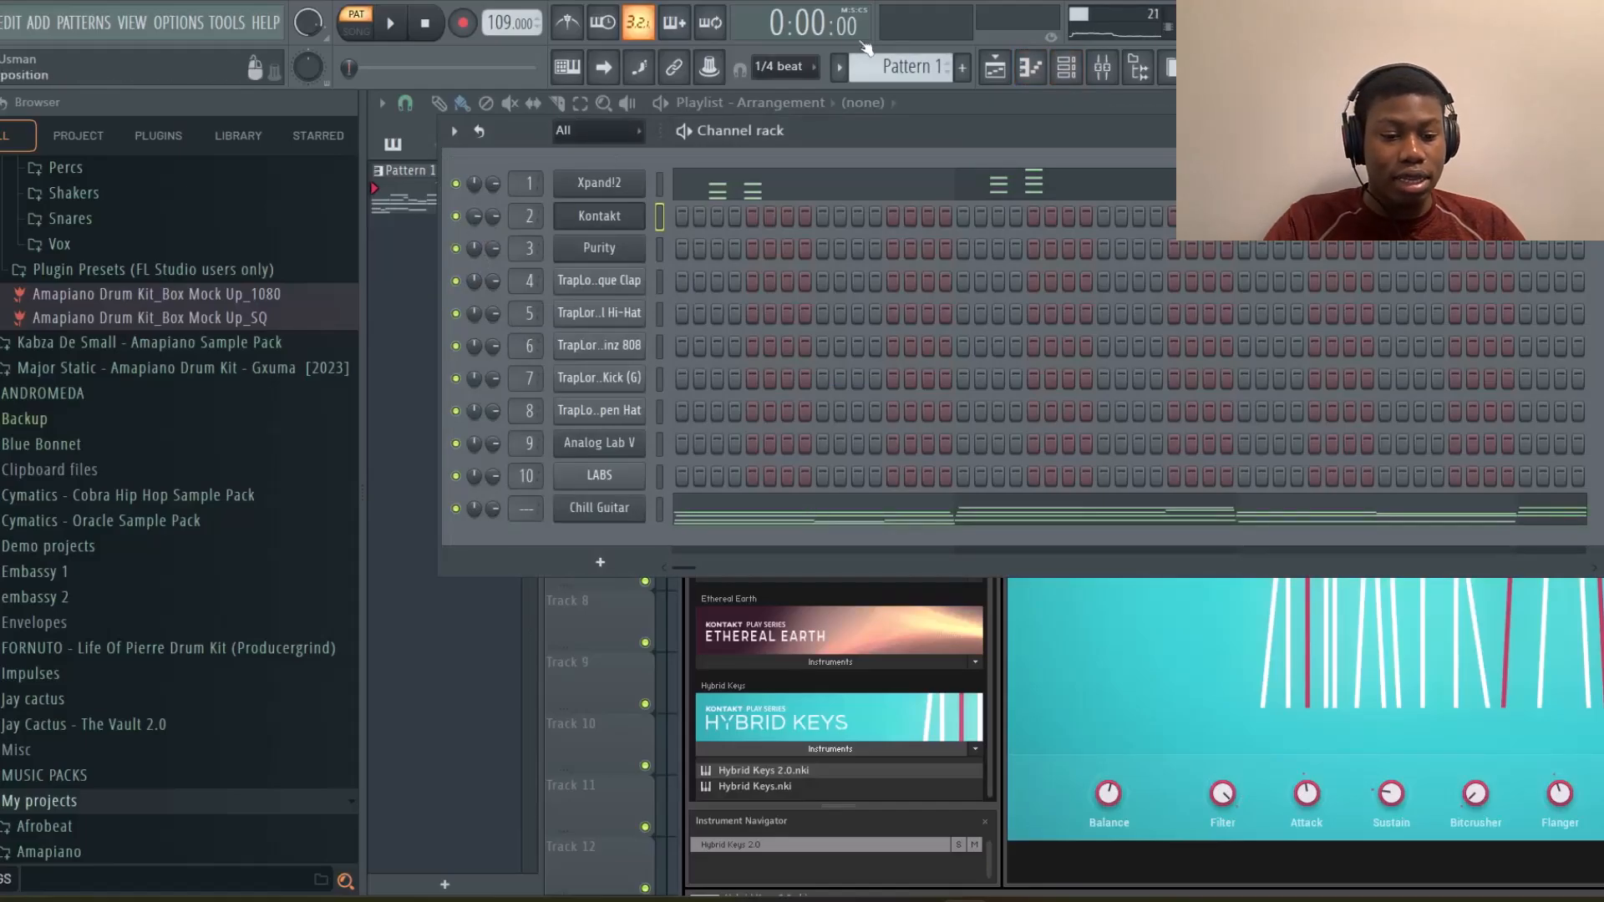
left_click(1028, 74)
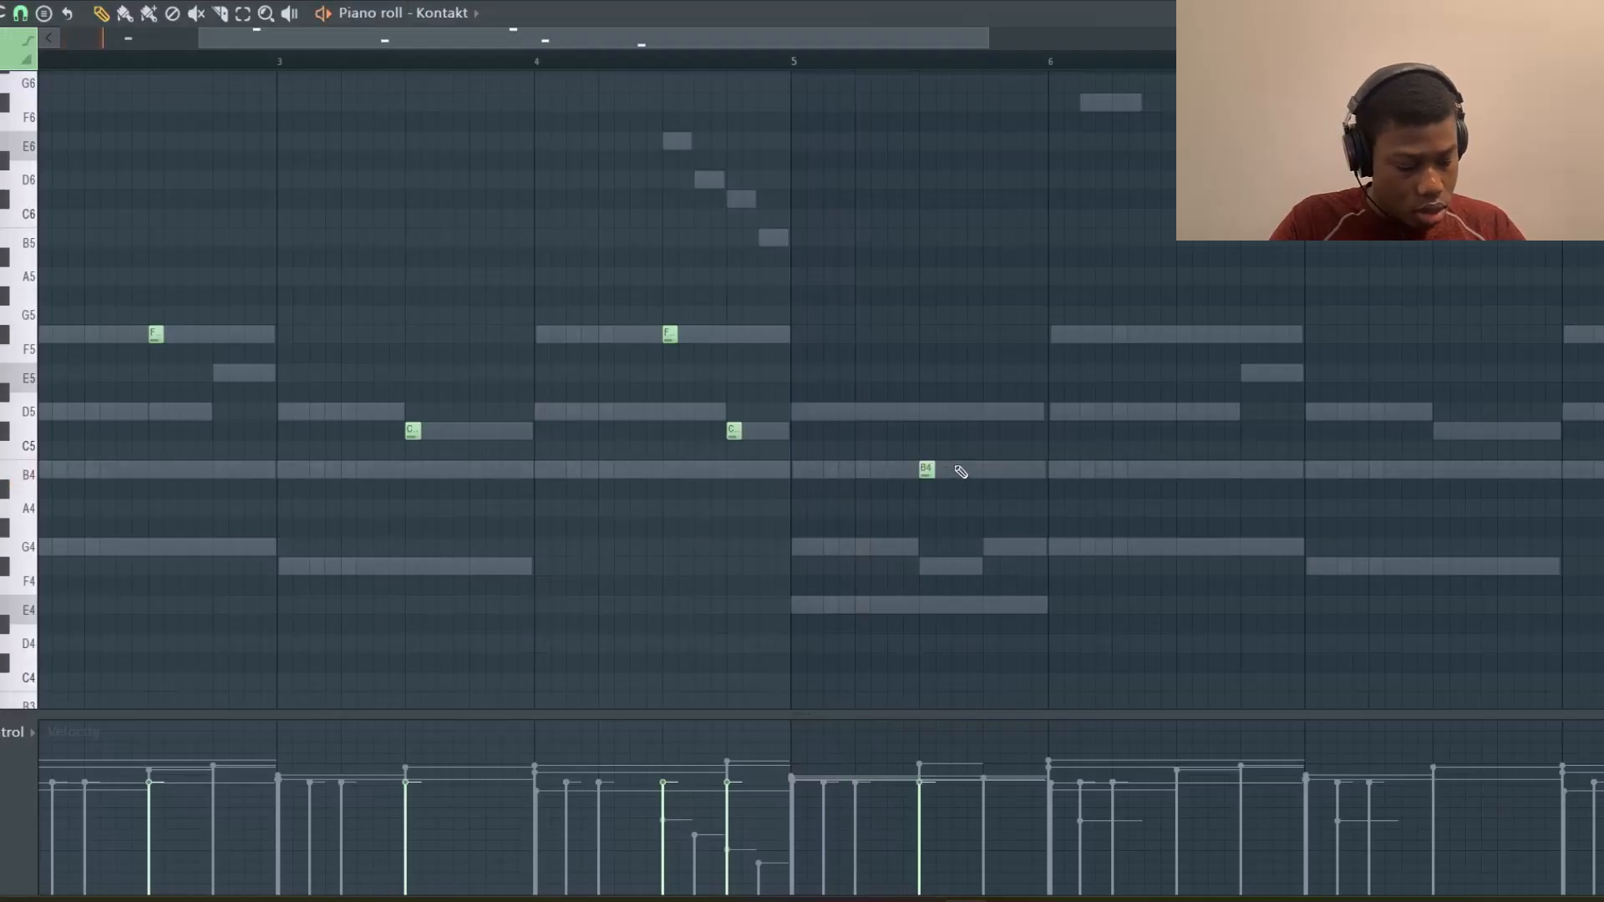
key("space")
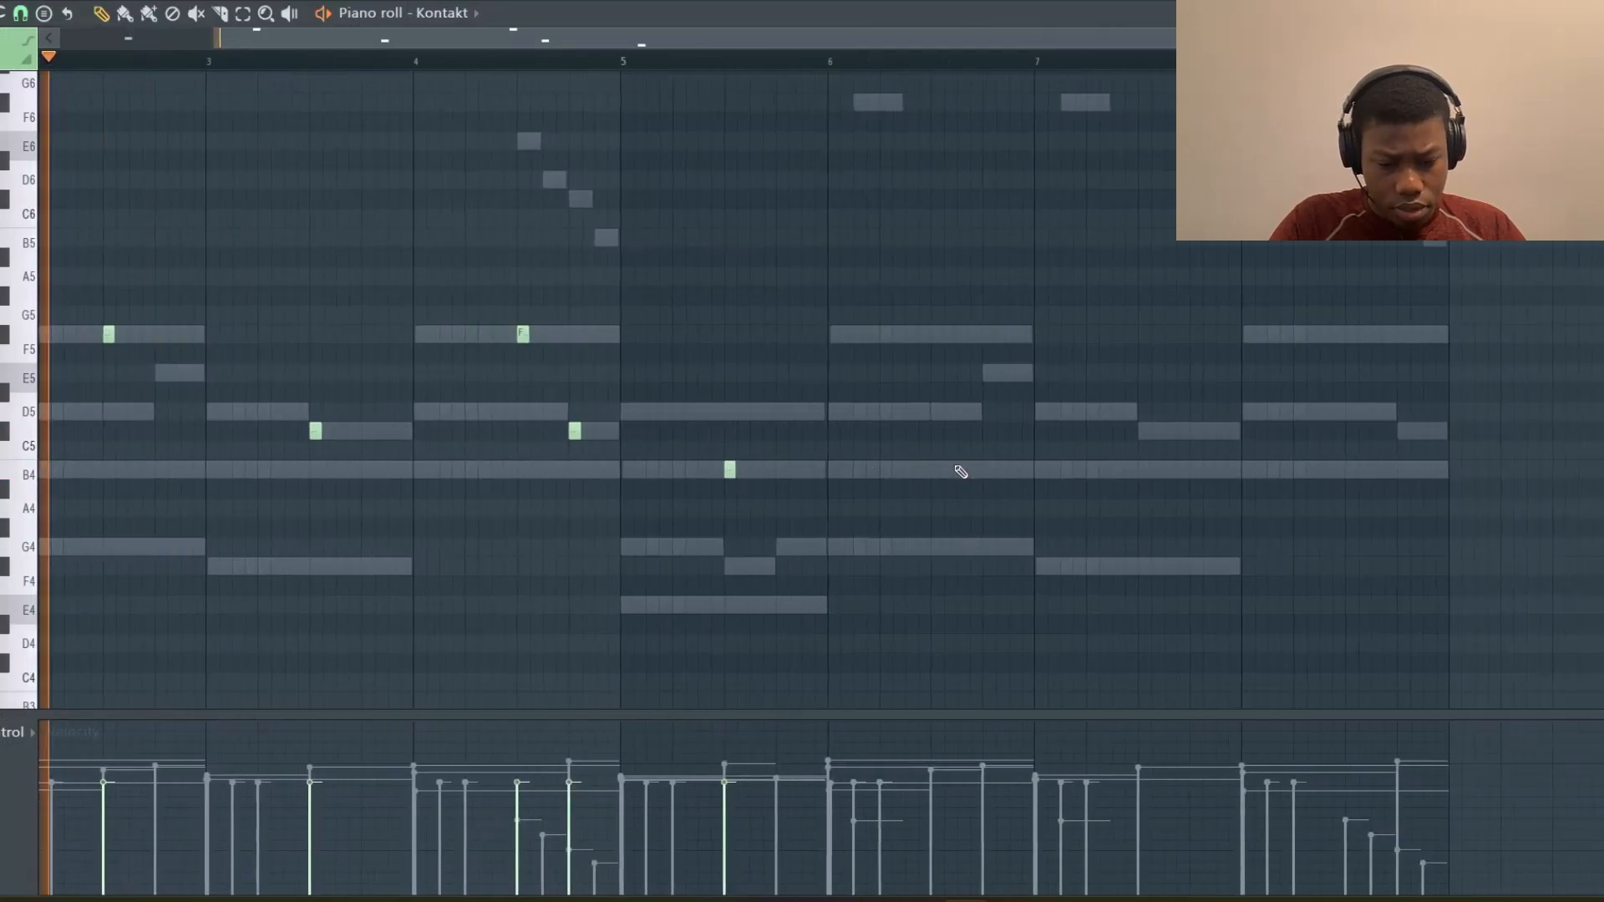
scroll(960, 472, "down", 2)
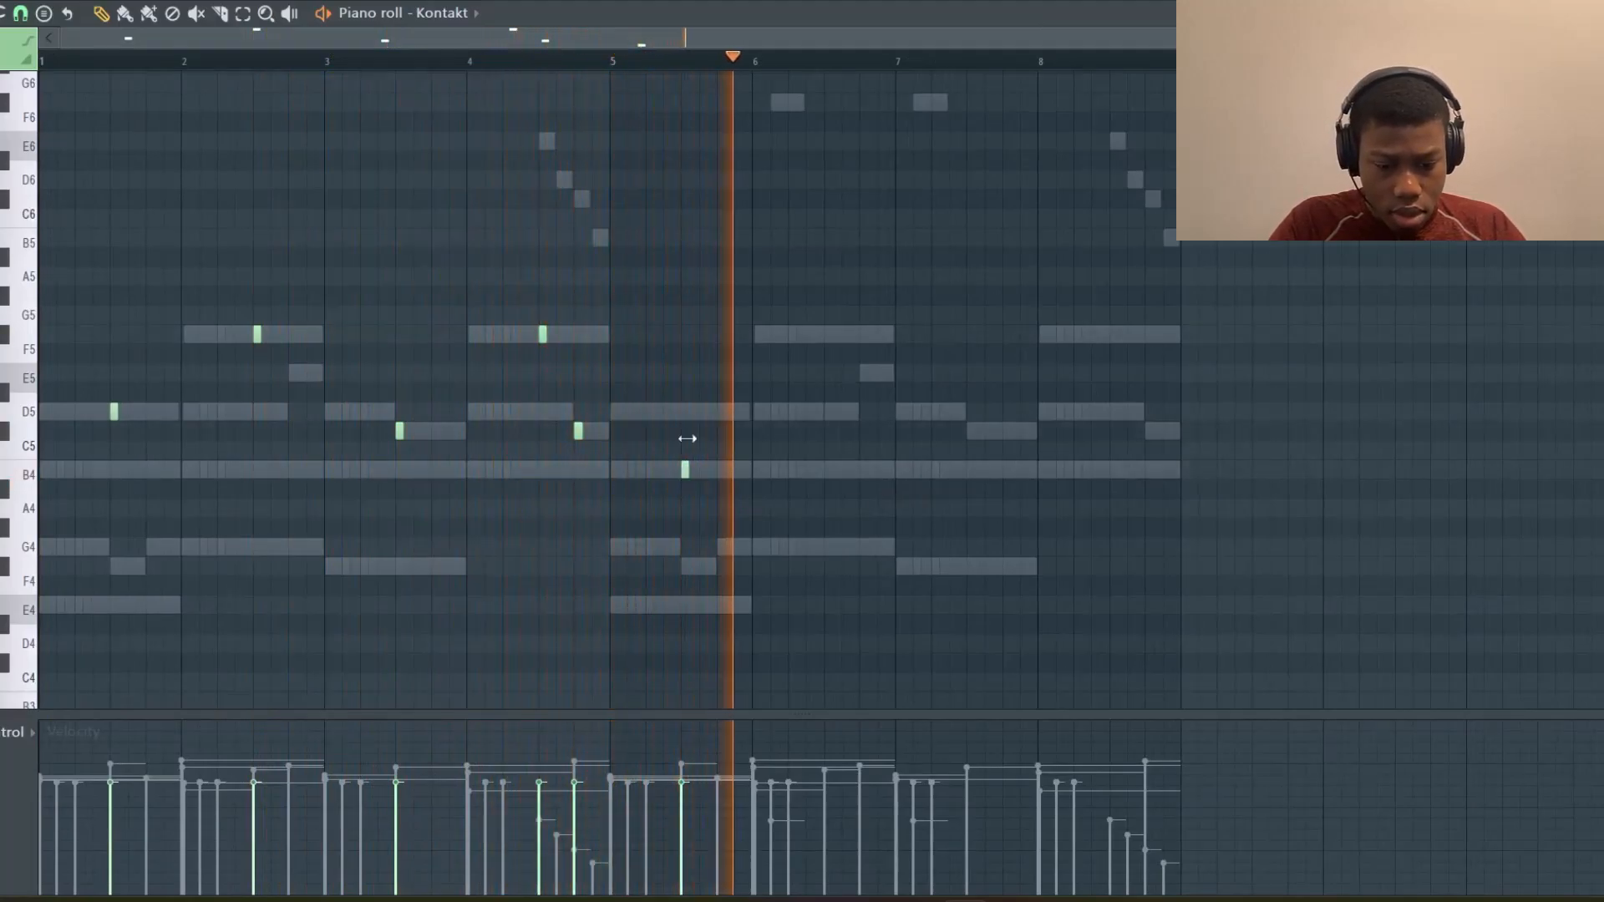
key("space")
key("space")
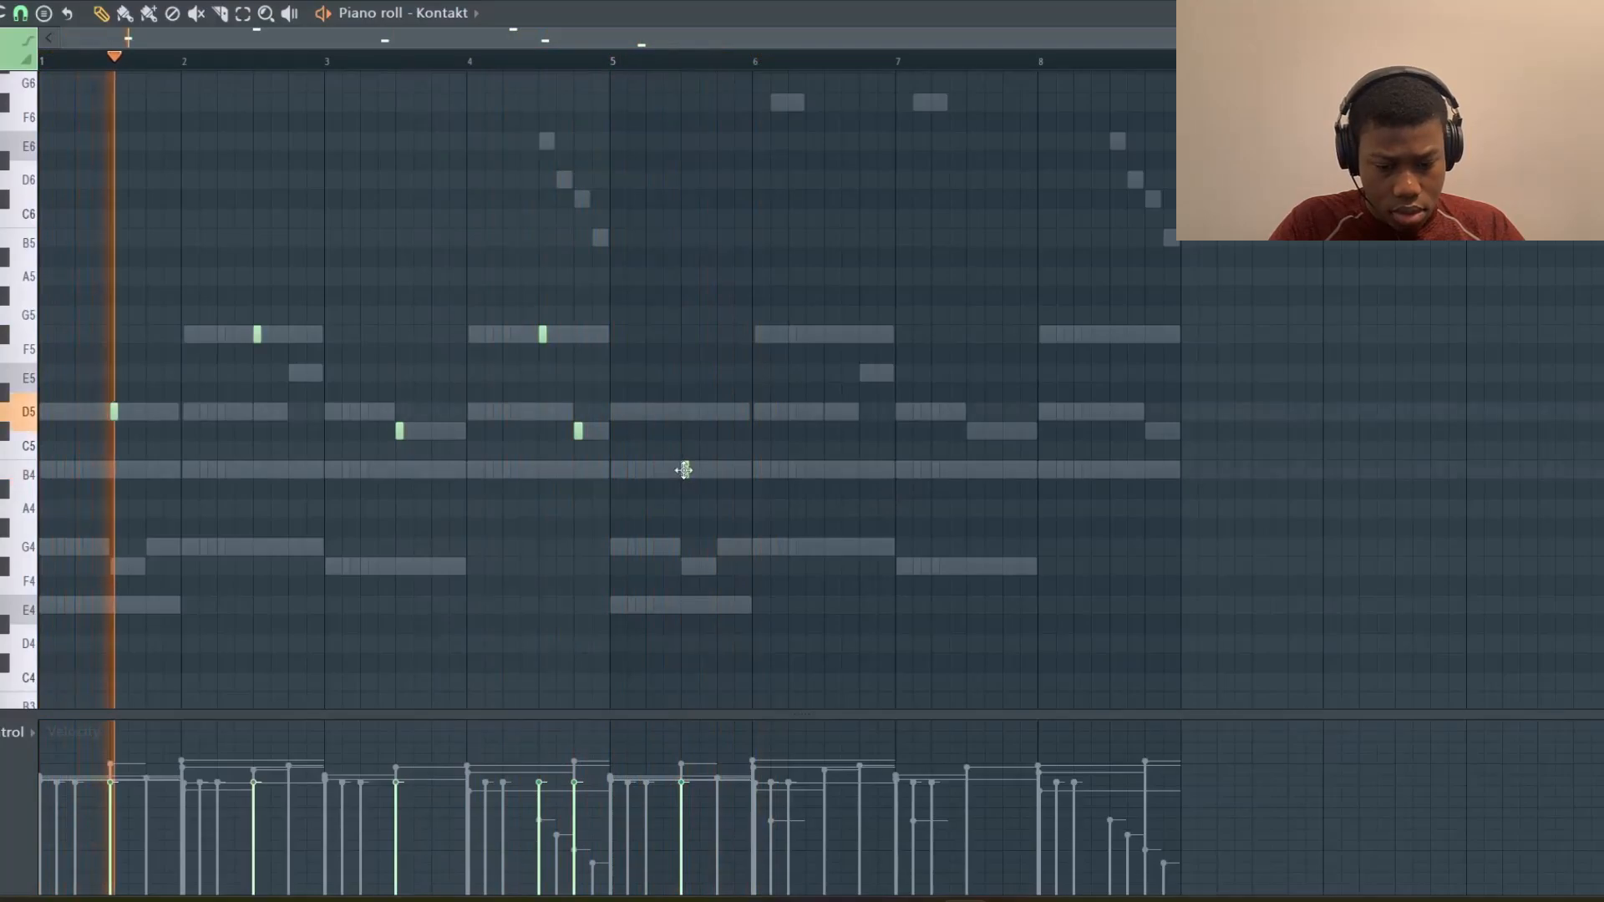
Raise the bar 5 accent note to D5 and add short D5 and E5 accent notes in bar 6
left_click_drag(685, 470, 684, 409)
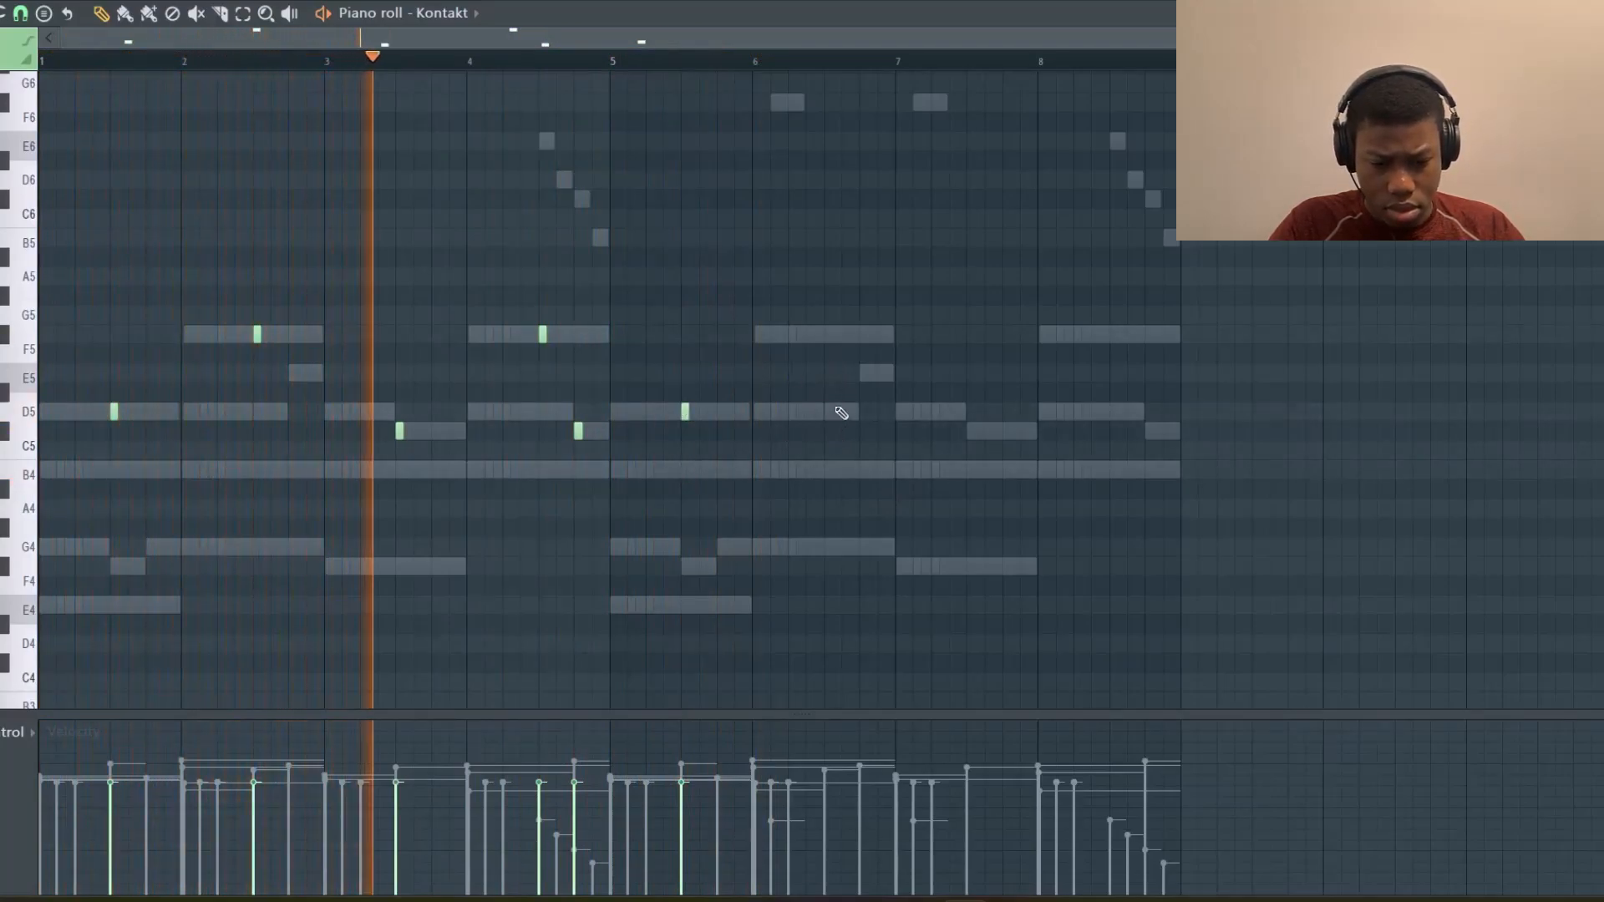
left_click(826, 411)
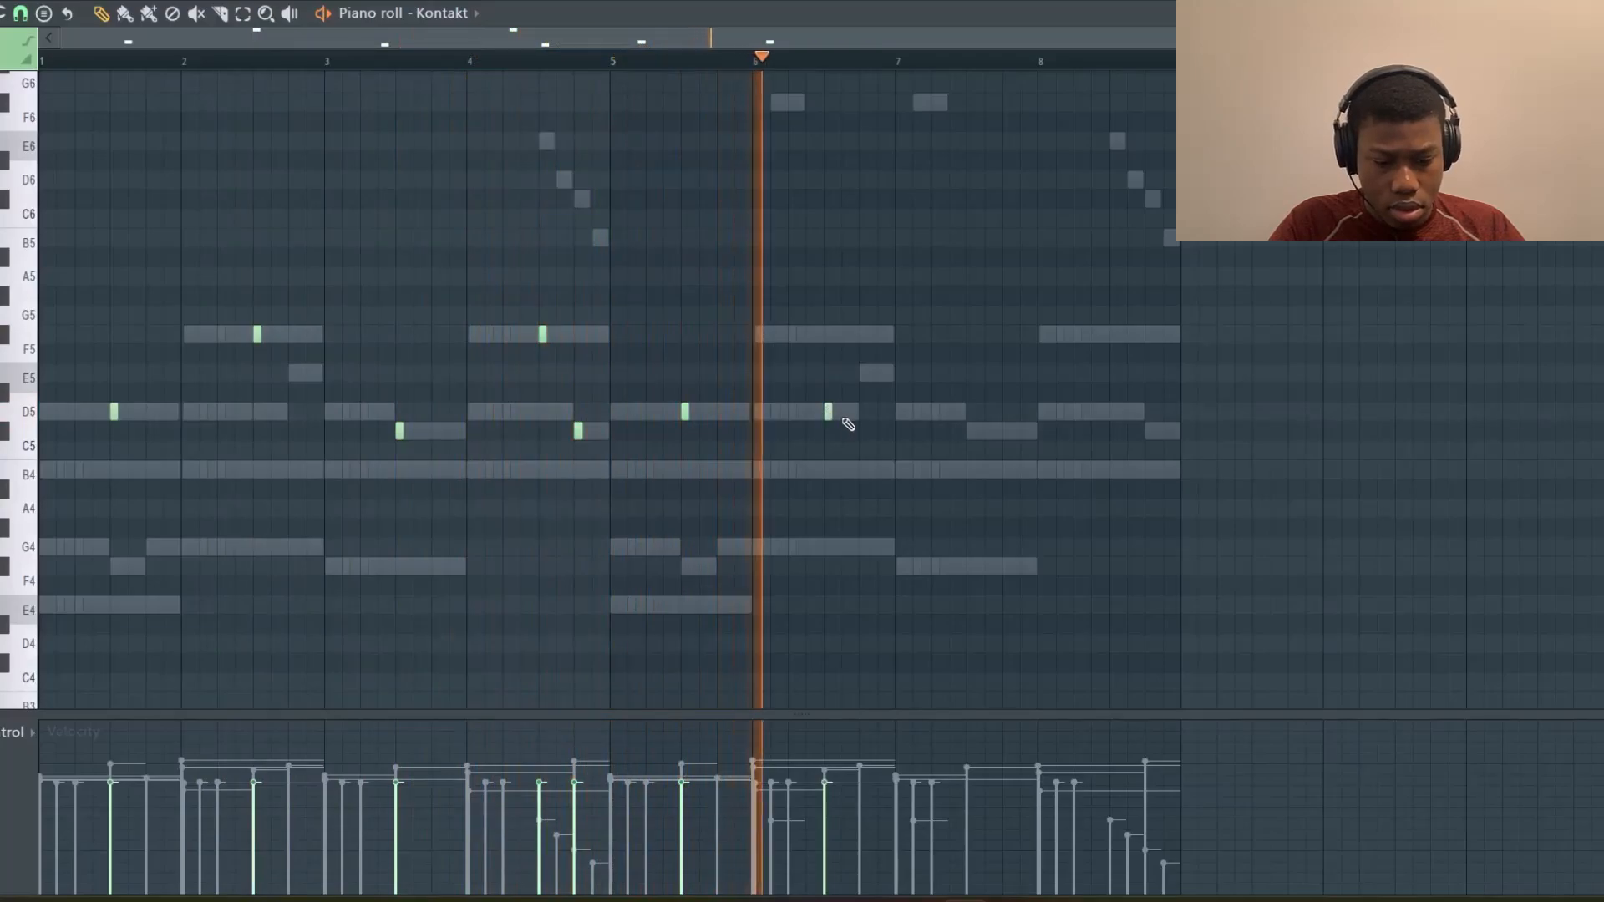
left_click(862, 373)
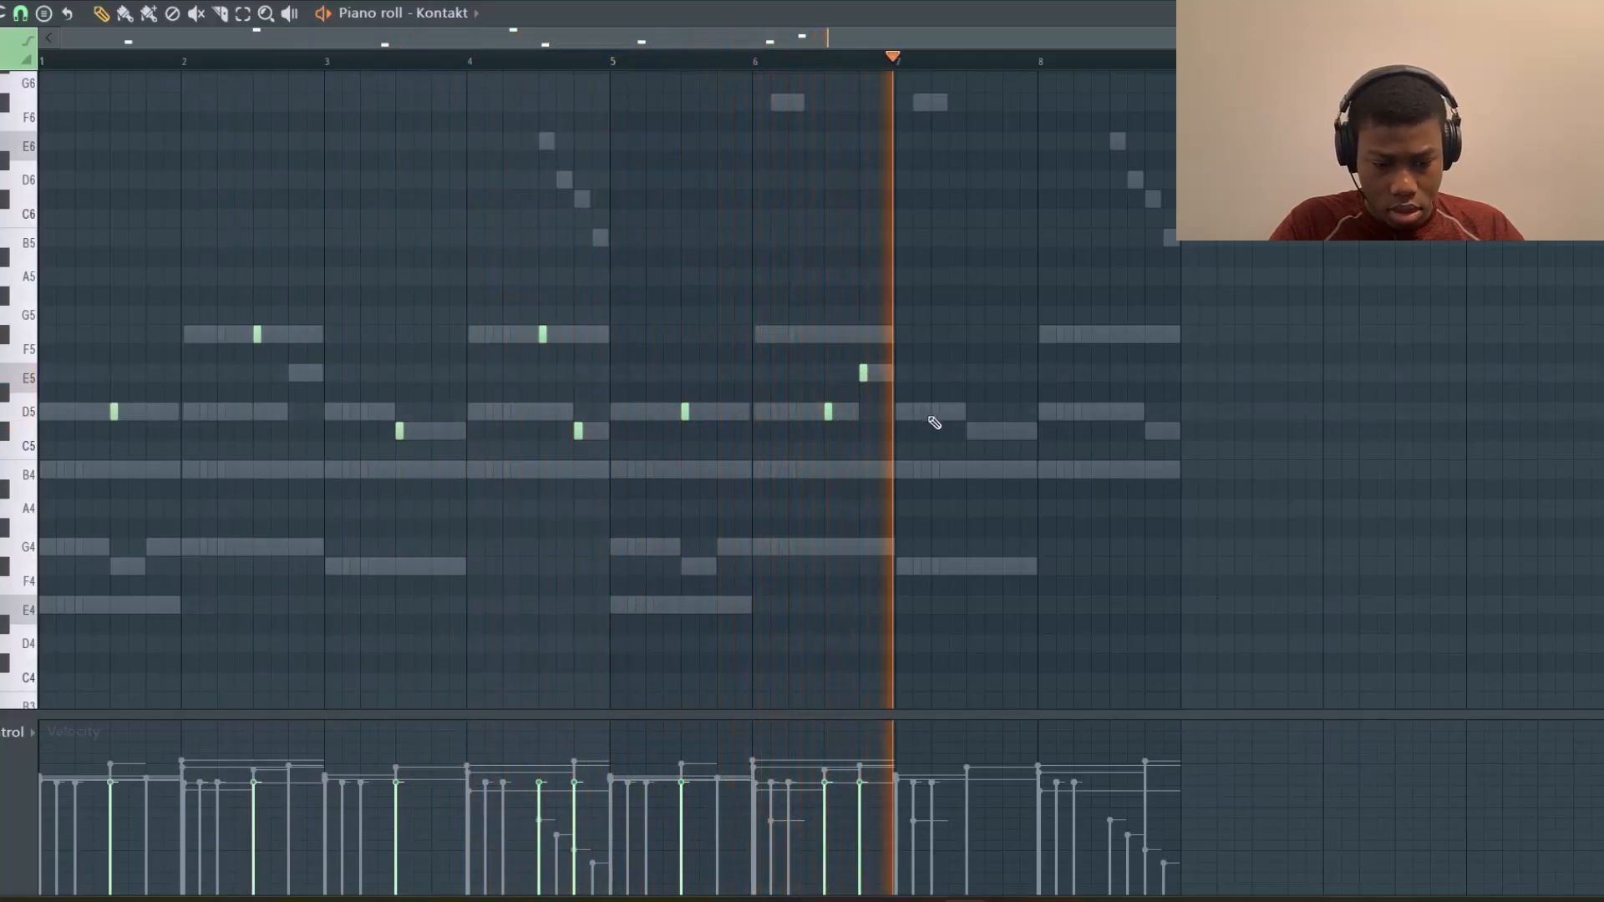
Add short C#5, F#5 and C#5 accent notes across bars 7 and 8
left_click(969, 431)
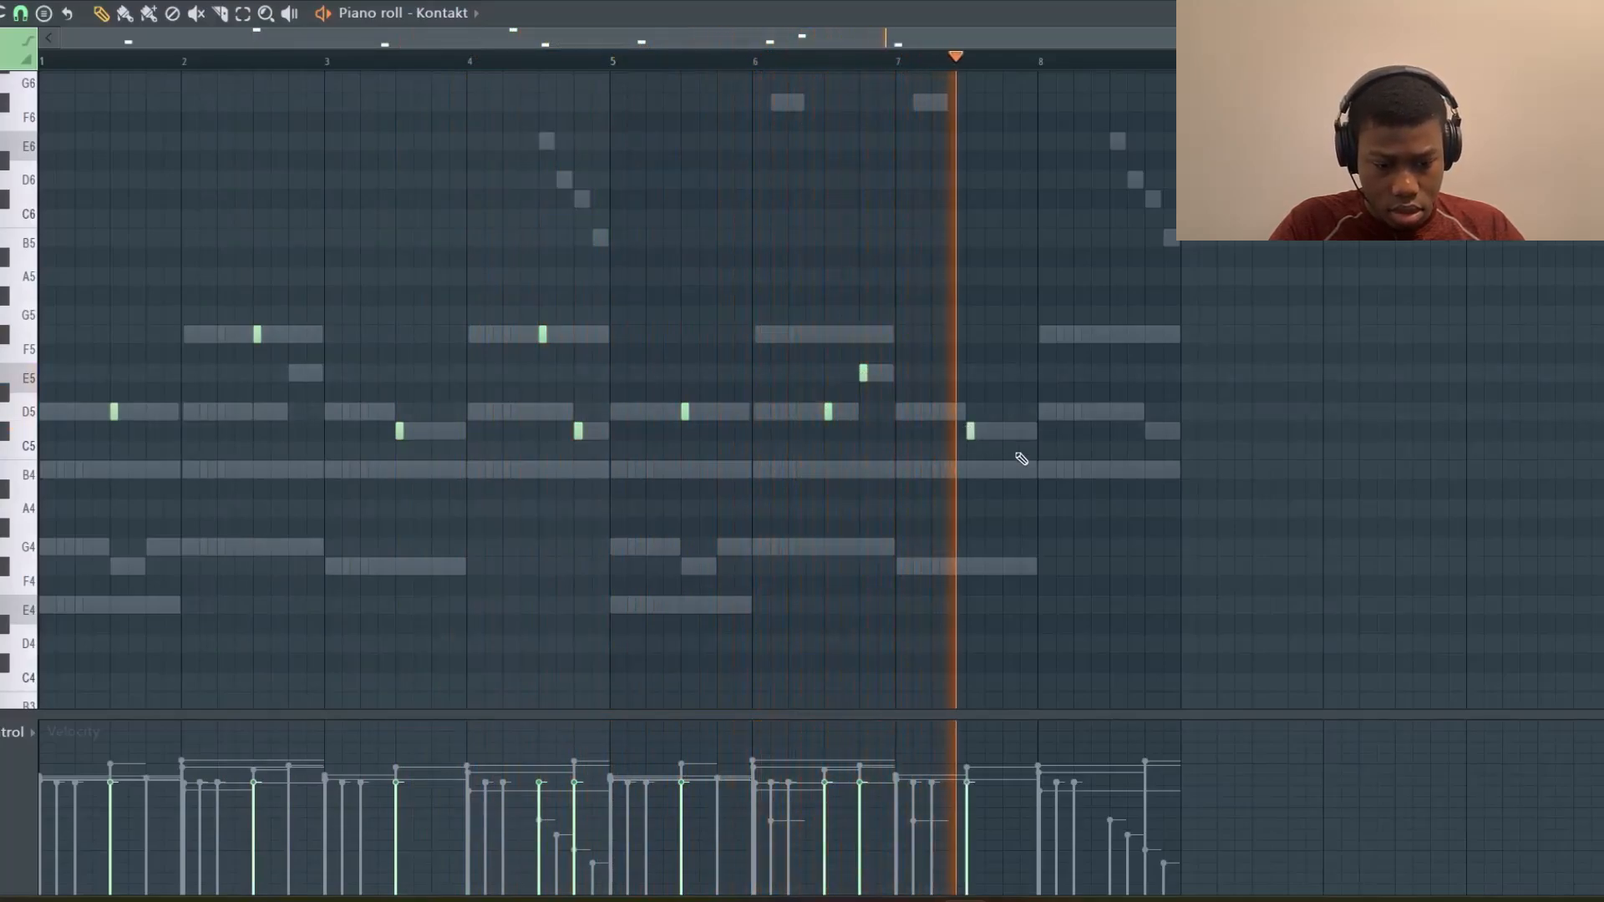
left_click(1111, 334)
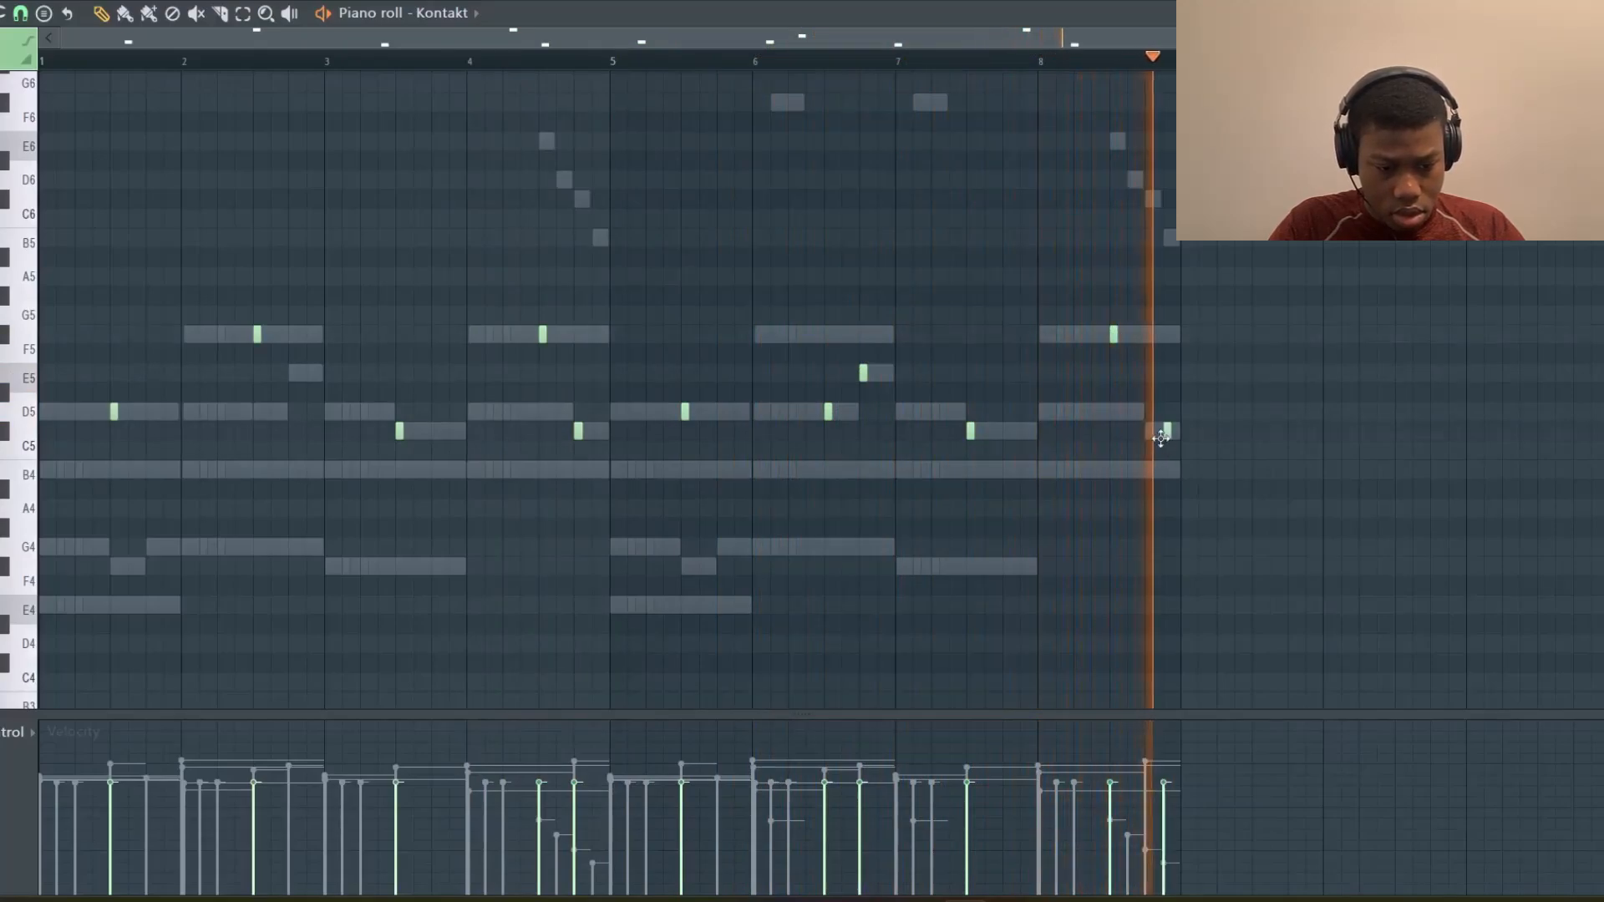
left_click(1165, 431)
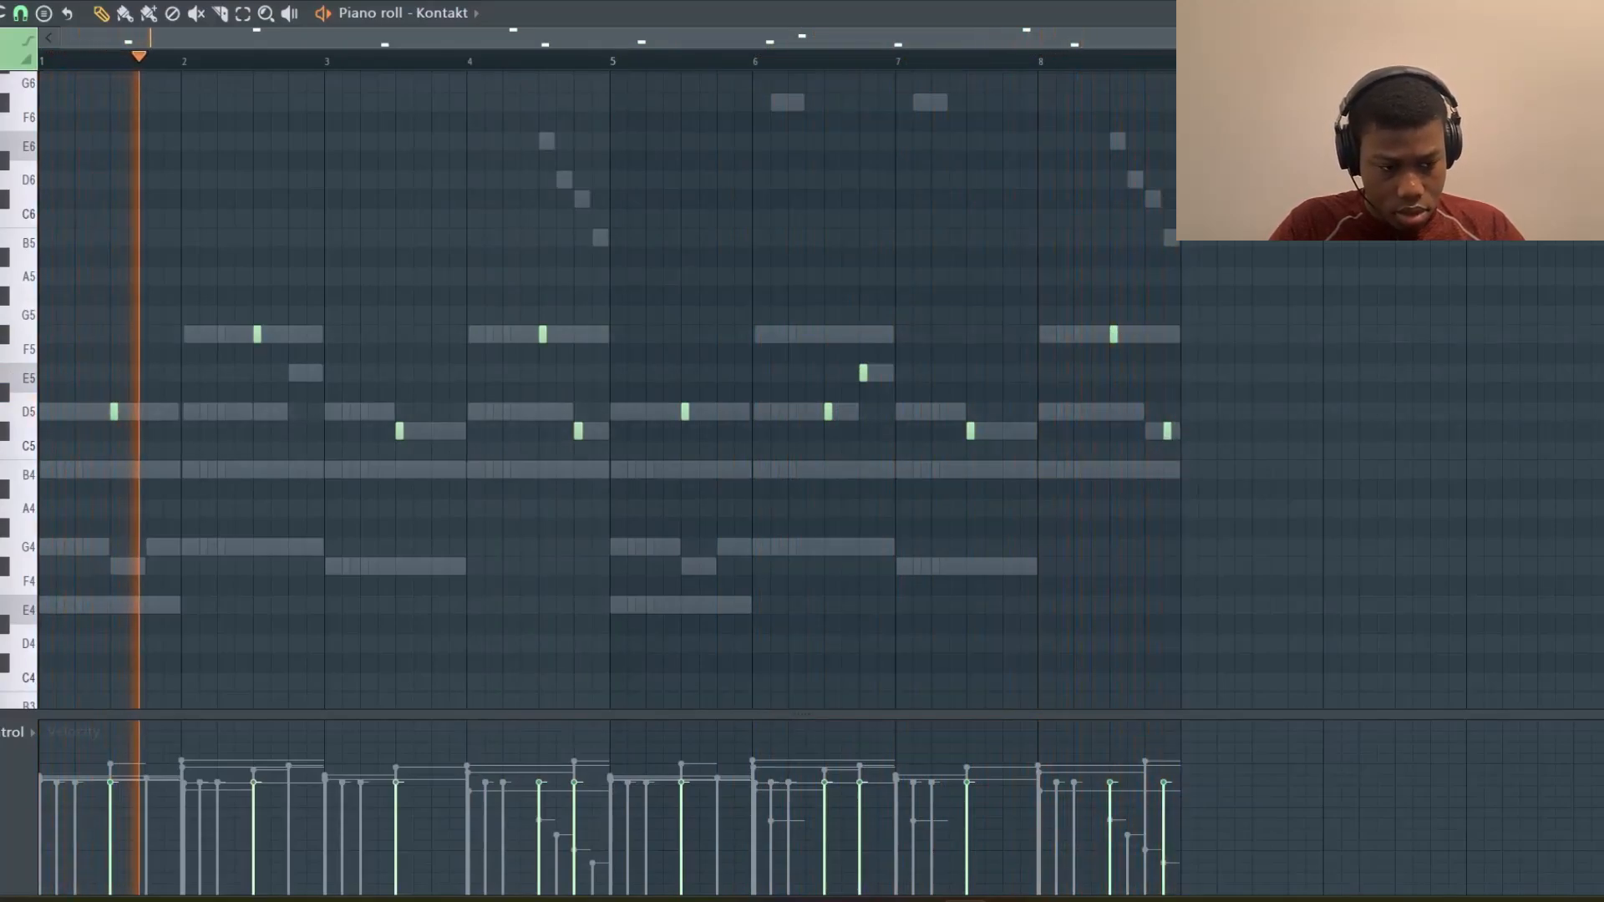
Transpose the selected accent notes up one octave
key("space")
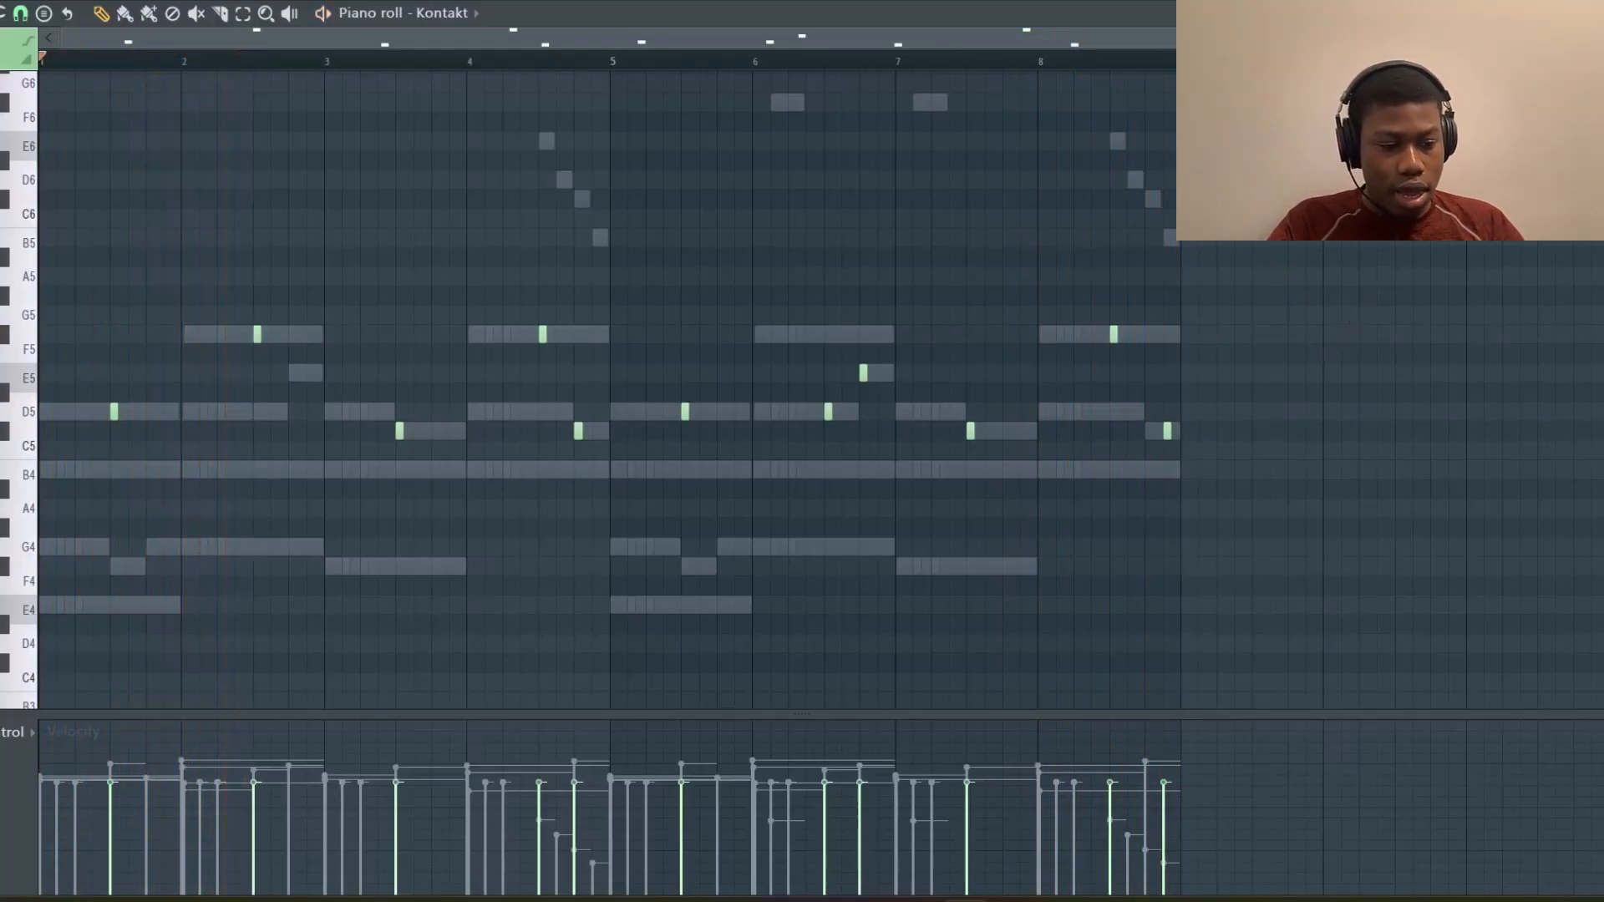
key("ctrl+Up")
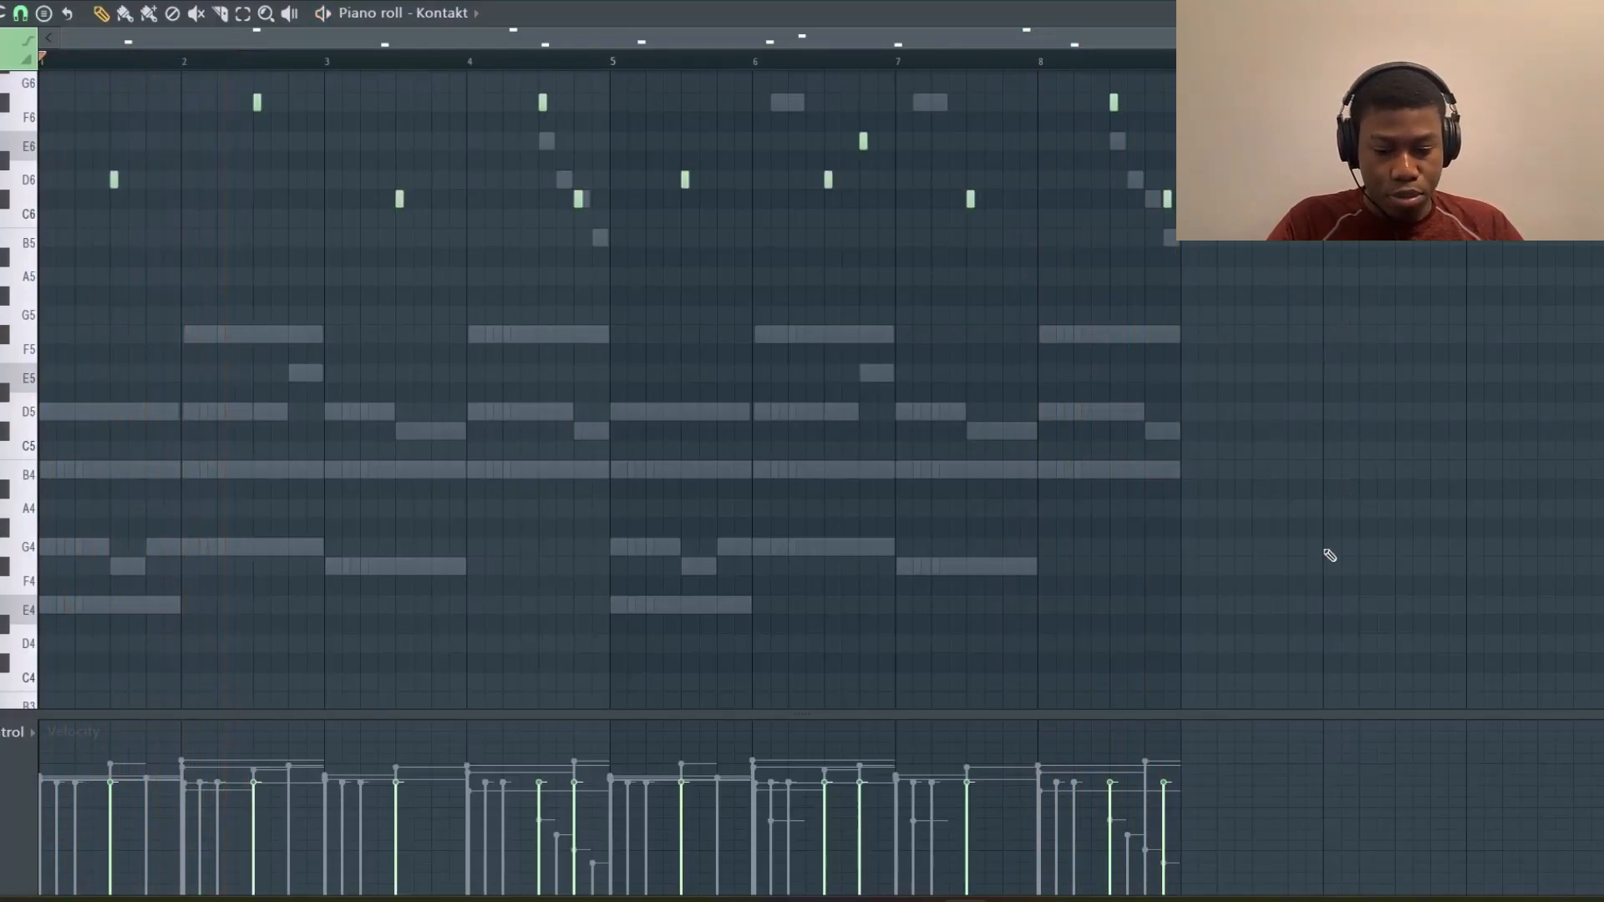
scroll(844, 433, "up", 5)
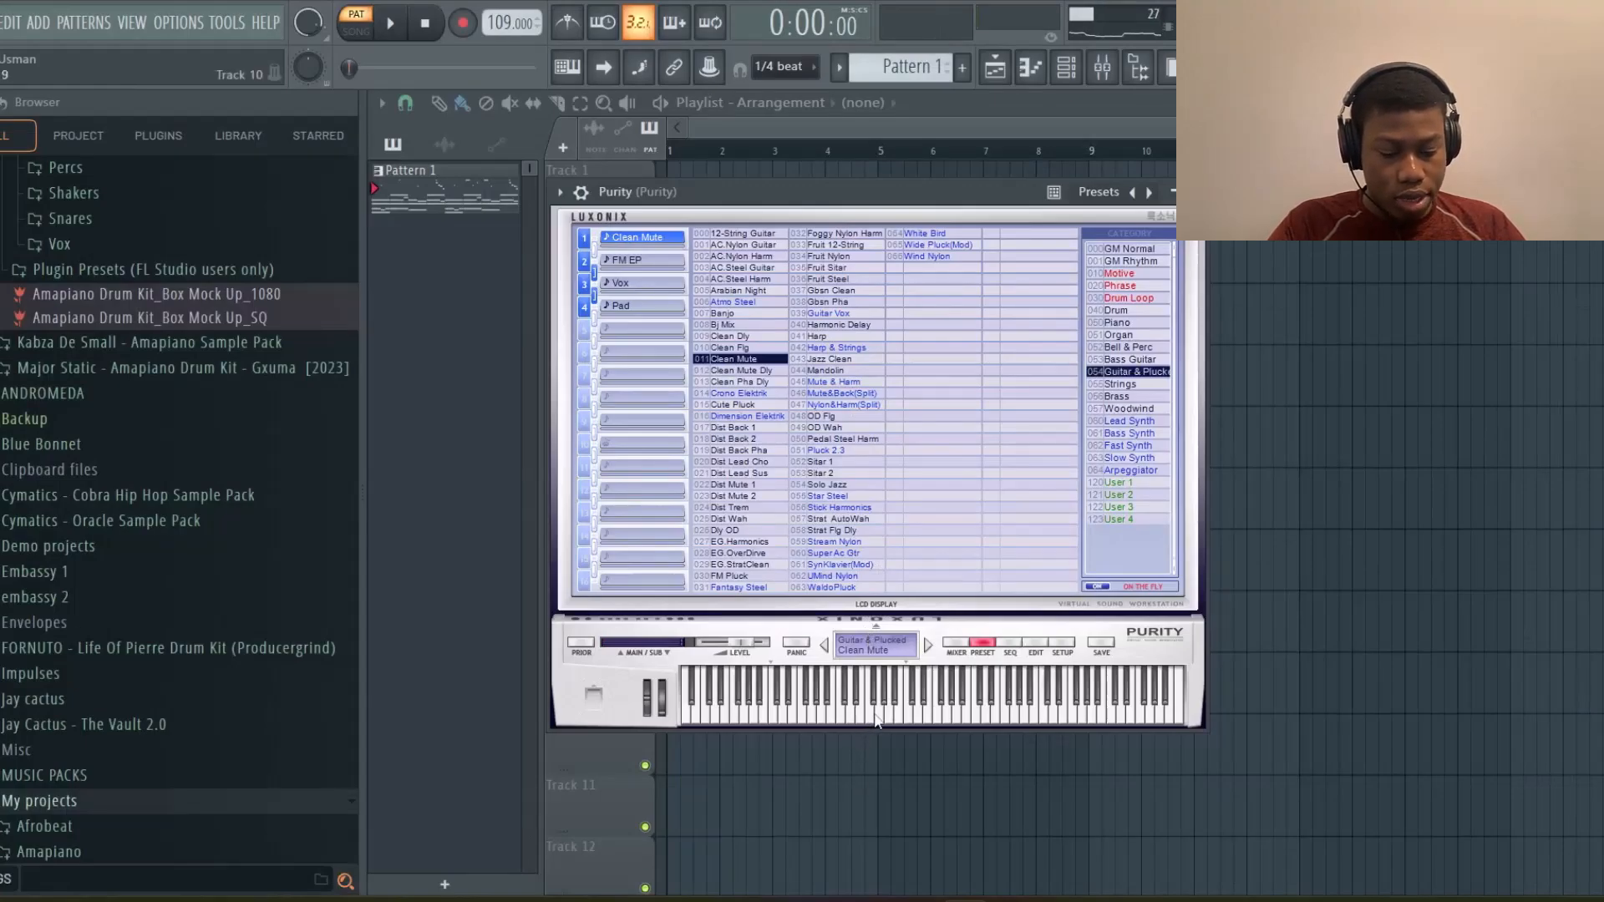
Copy the Purity channel's chord notes from its piano roll and paste them into the LABS channel
left_click(1029, 78)
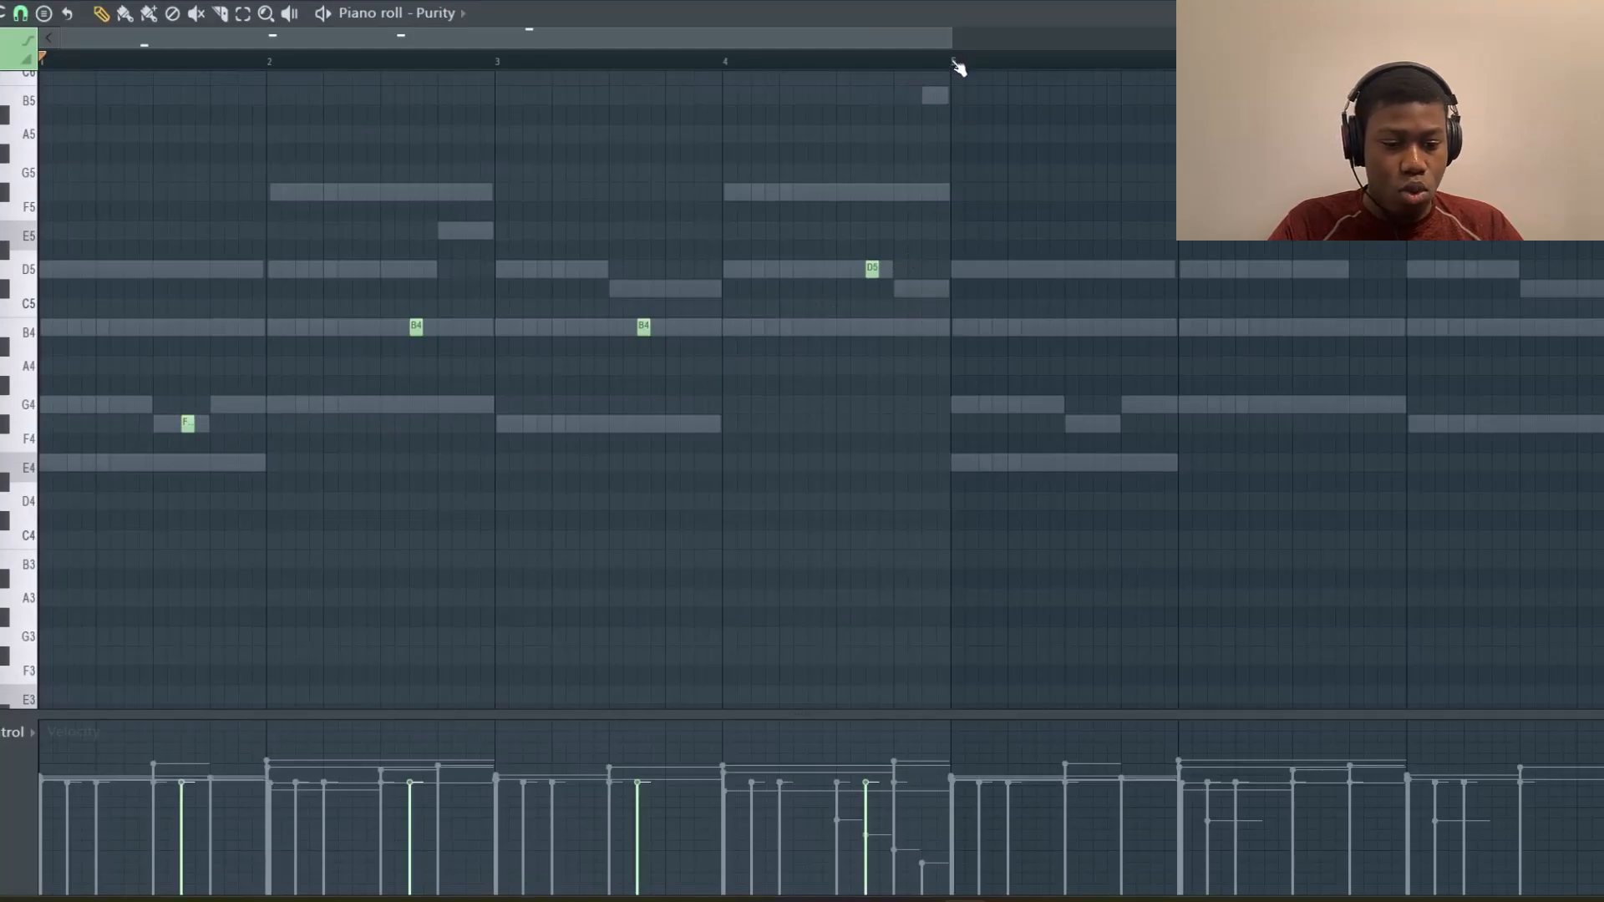
left_click_drag(954, 63, 42, 63)
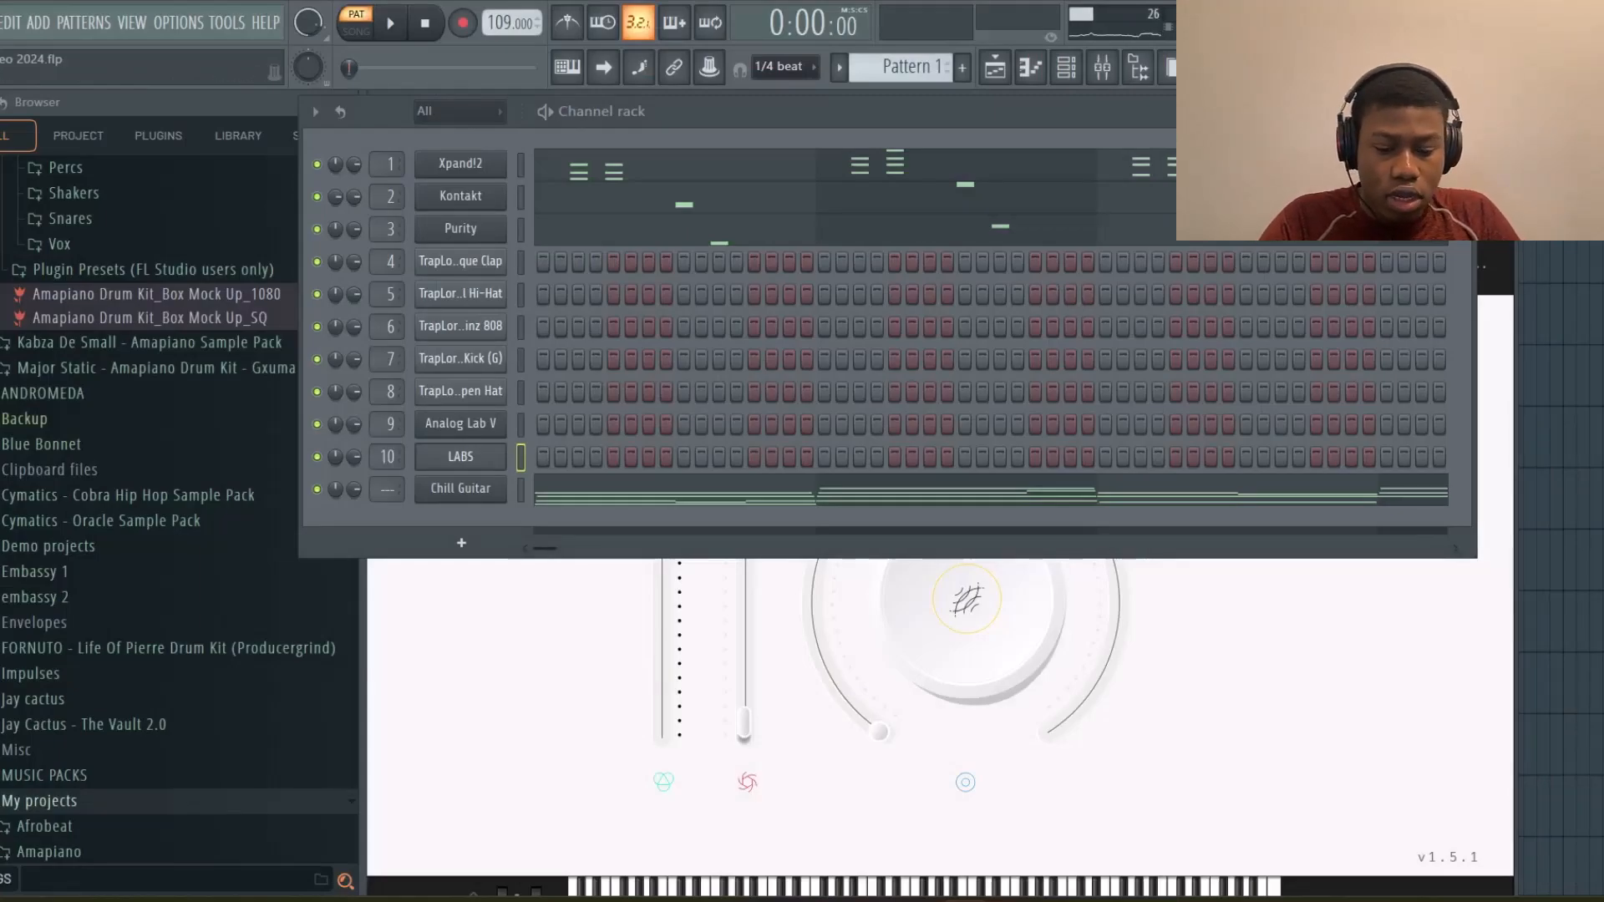
key("F6")
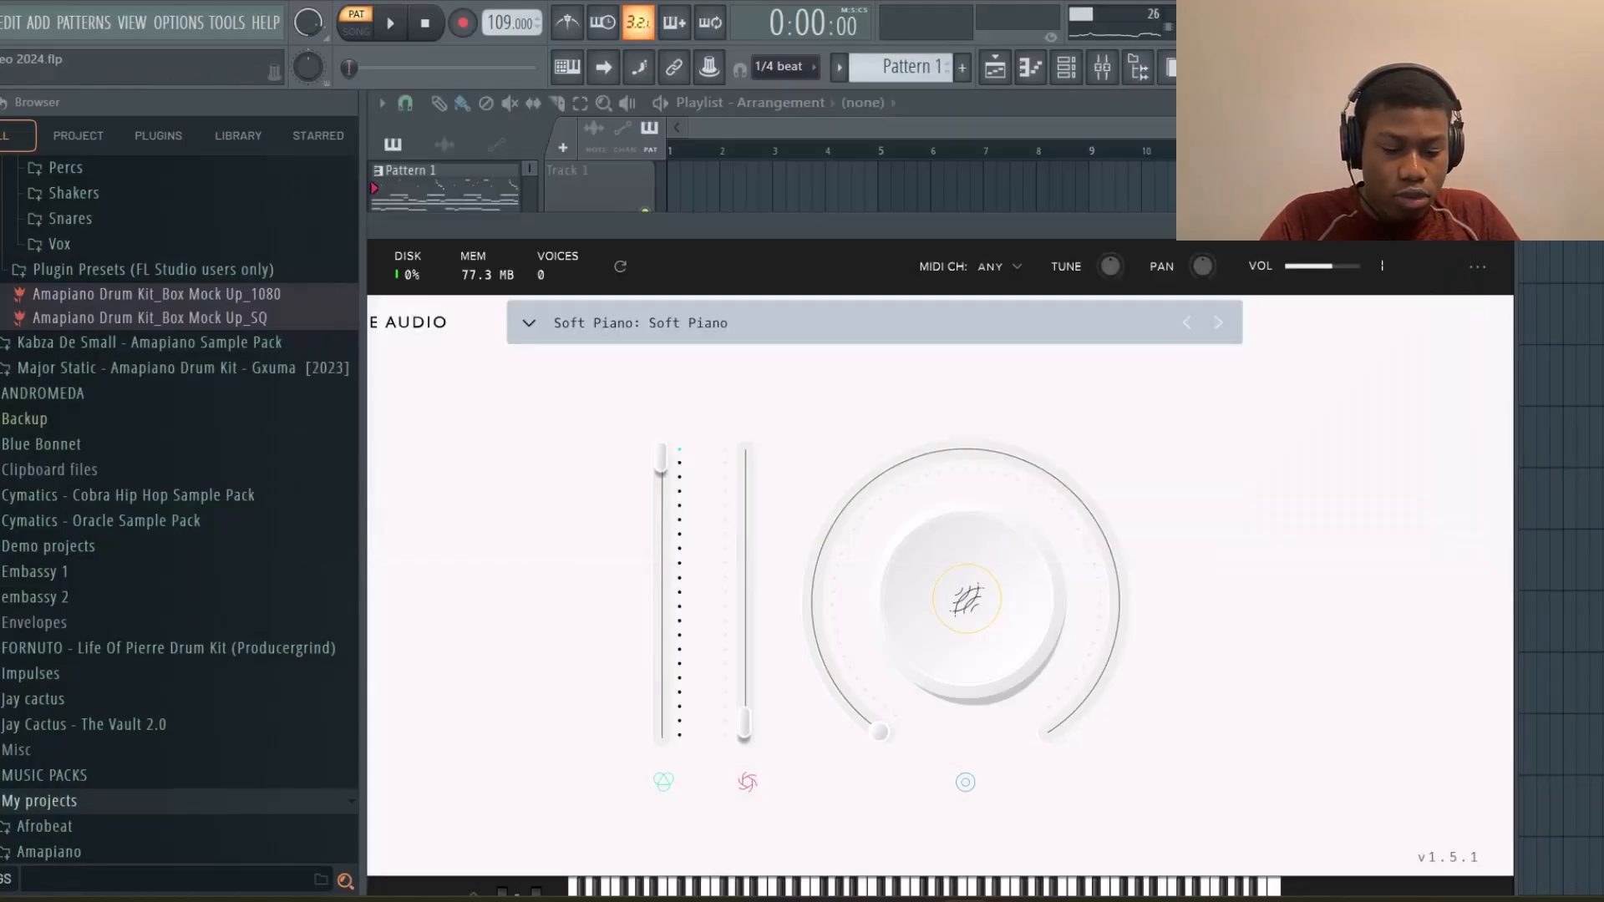
left_click(1069, 70)
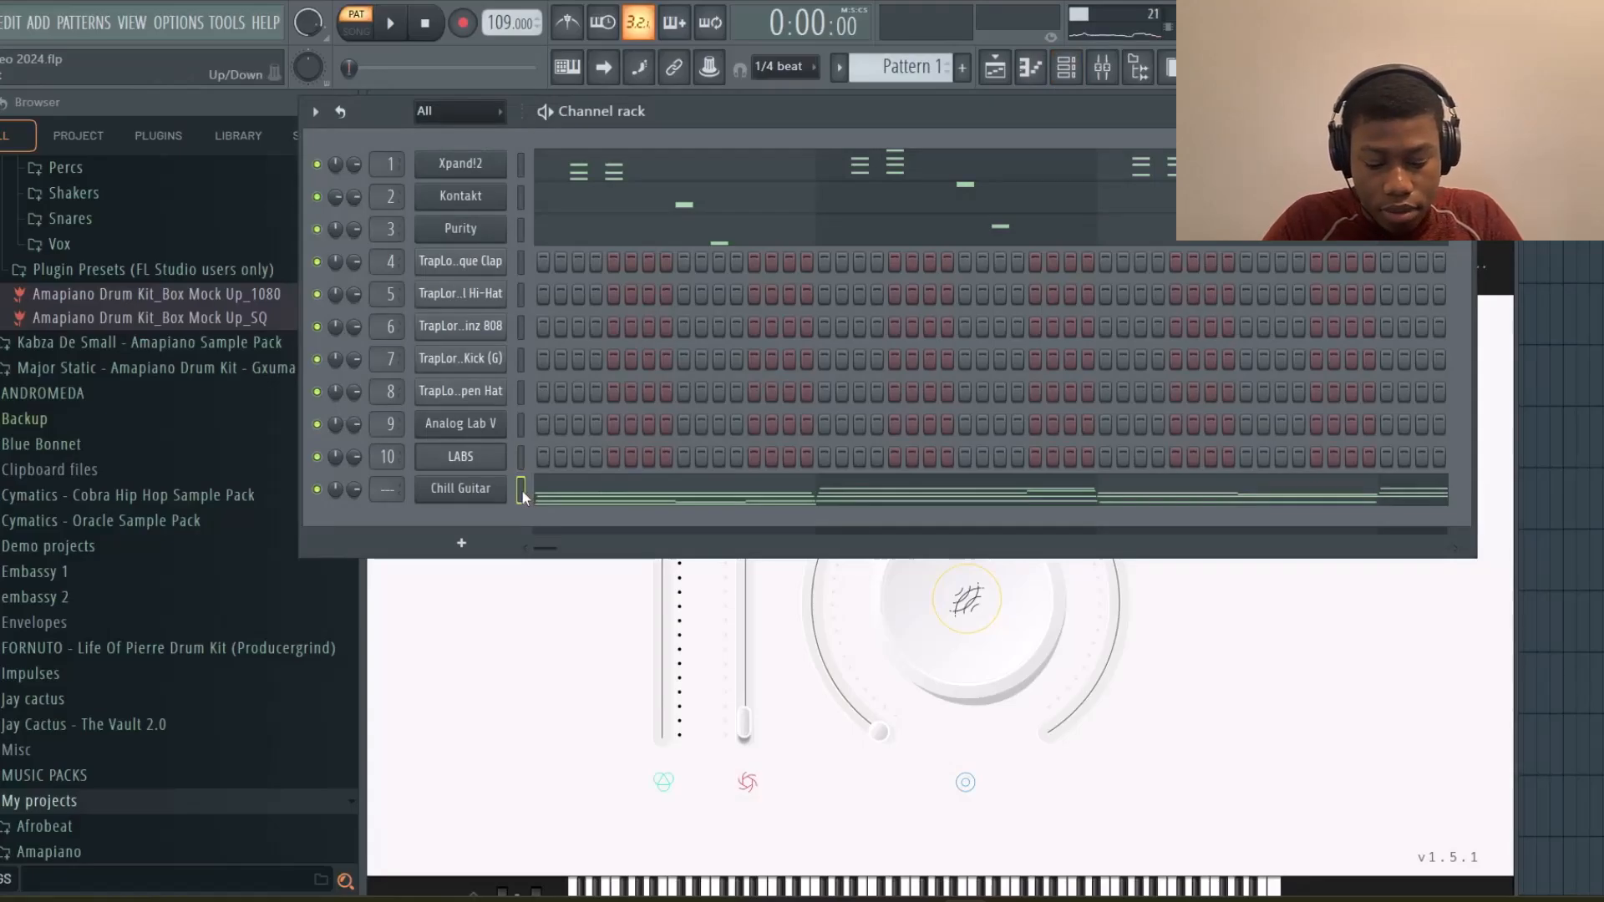
left_click(518, 451)
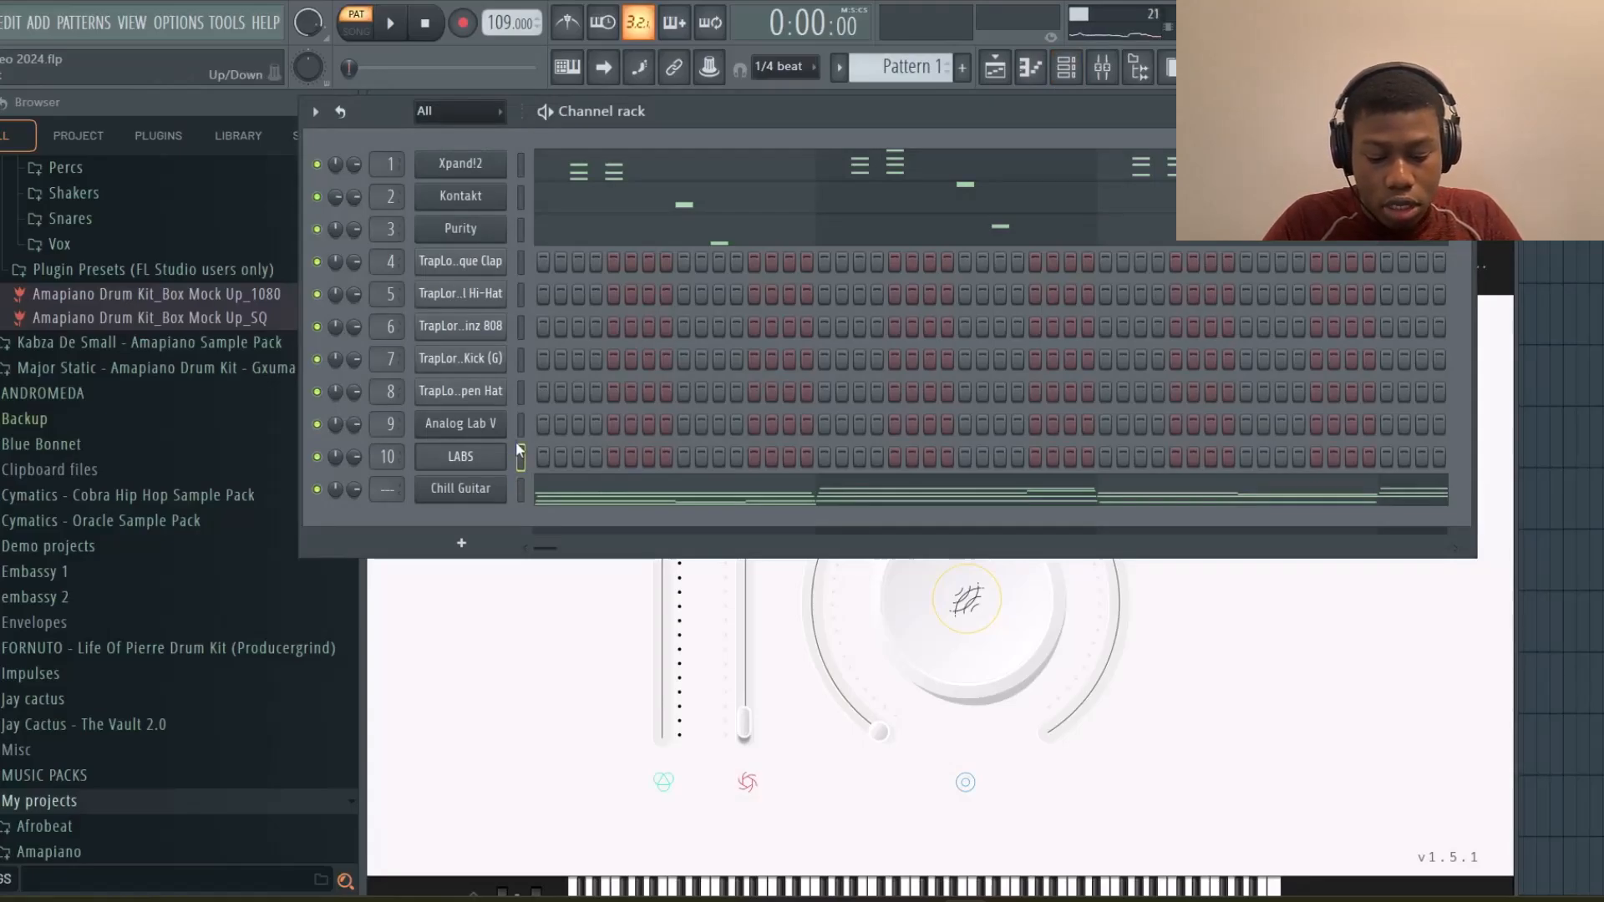
key("ctrl+v")
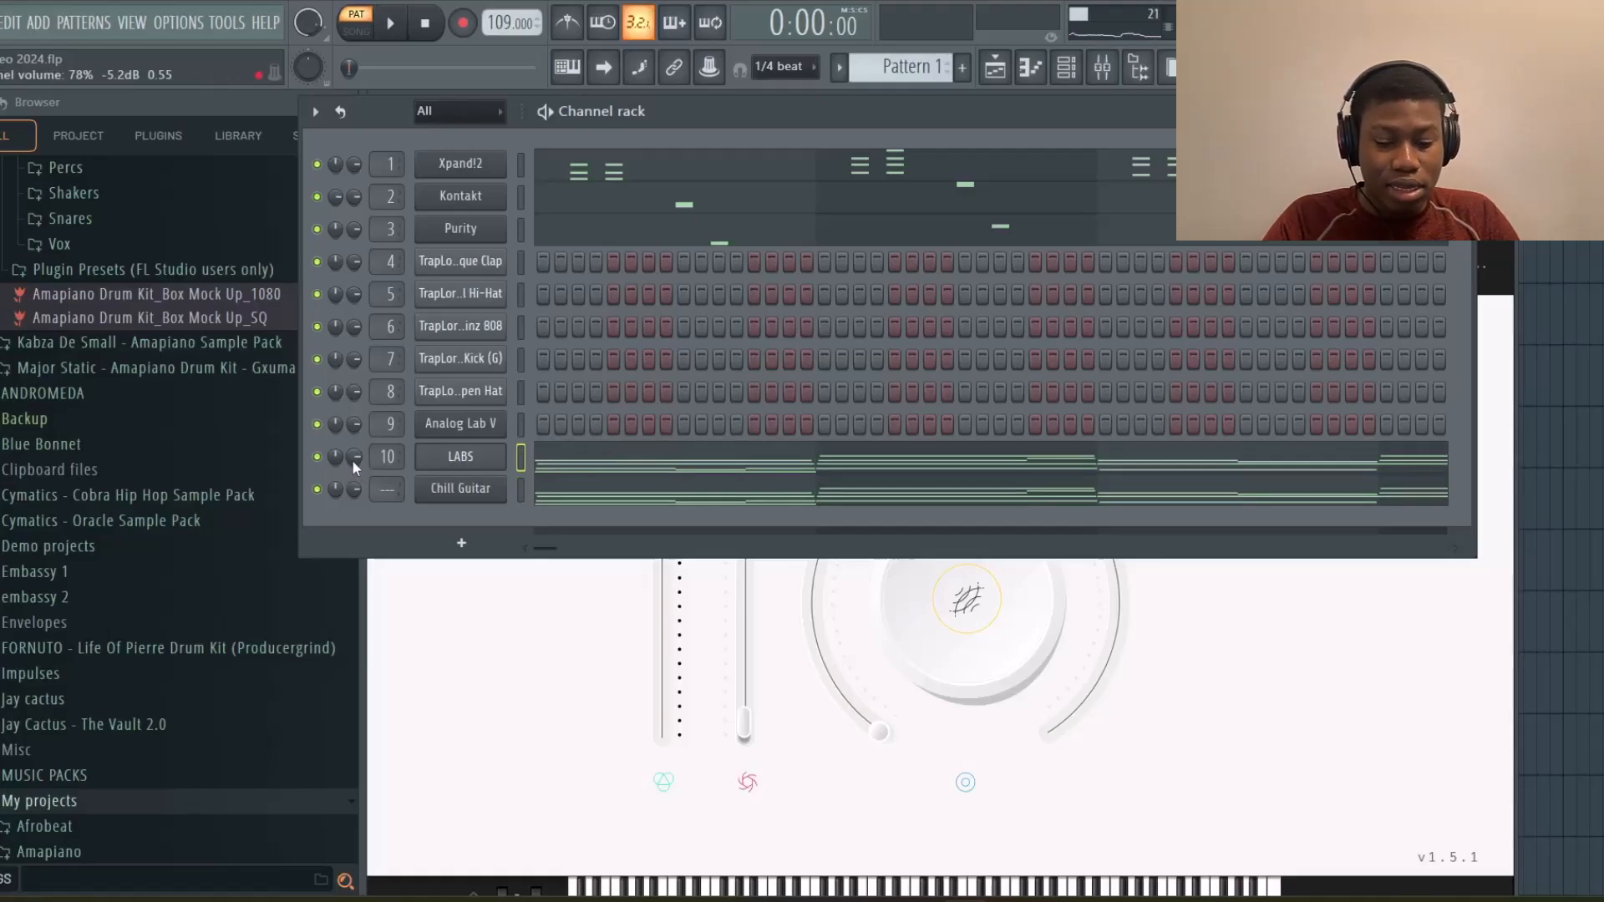
In the LABS piano roll, duplicate the E4, G4 and B4 notes of bars 1 to 3 one octave lower
key("space")
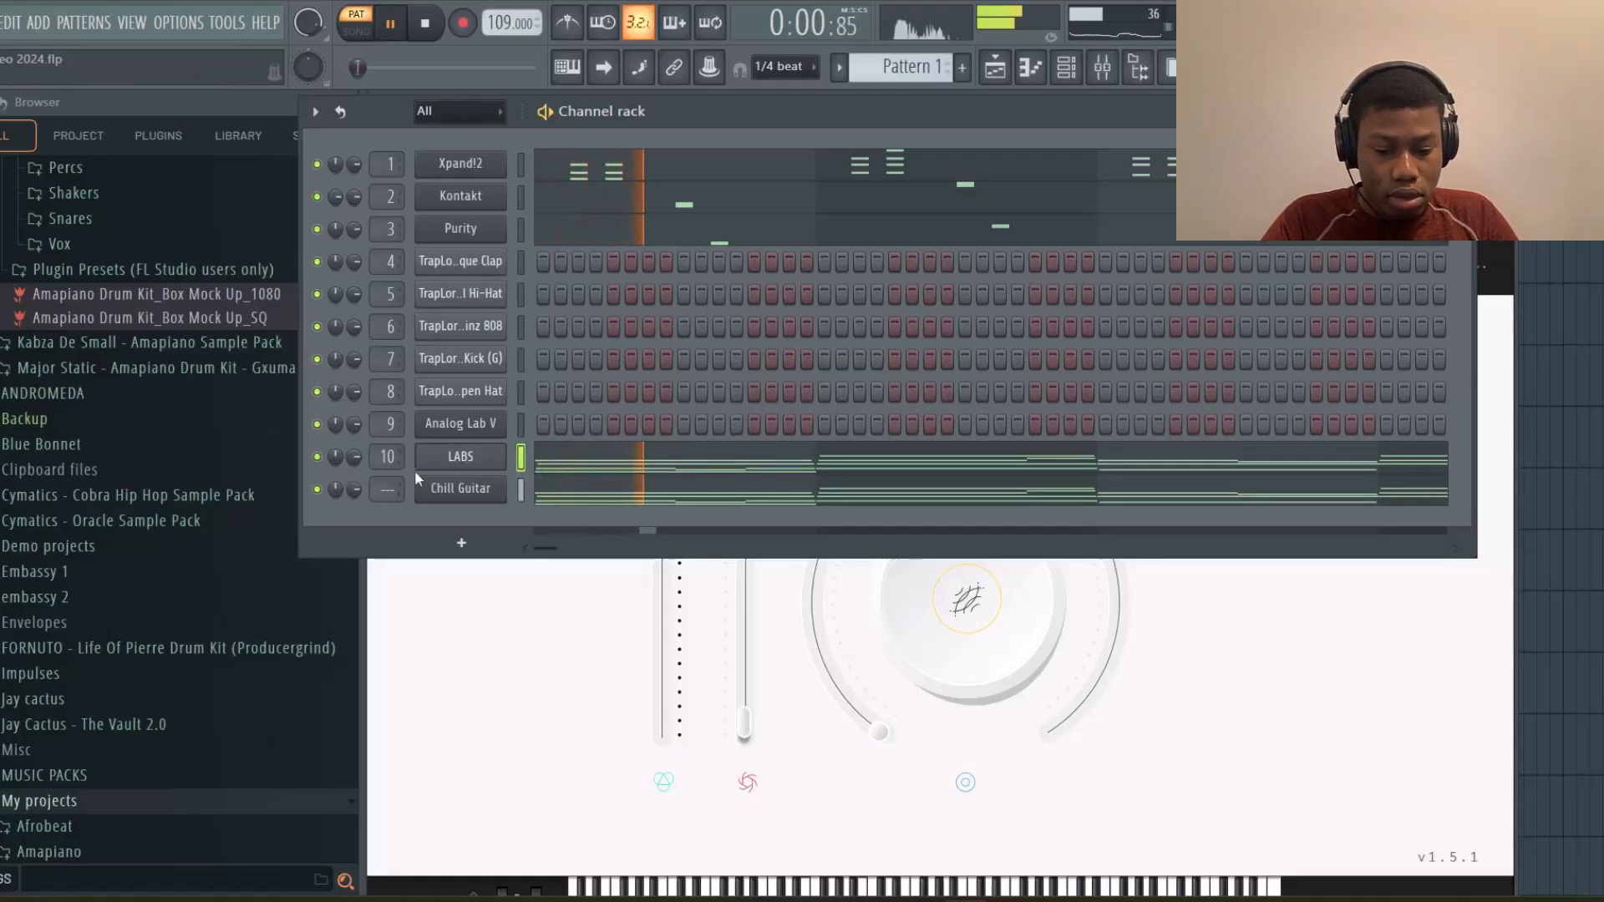
left_click(576, 463)
scroll(448, 460, "down", 3)
scroll(445, 458, "up", 4)
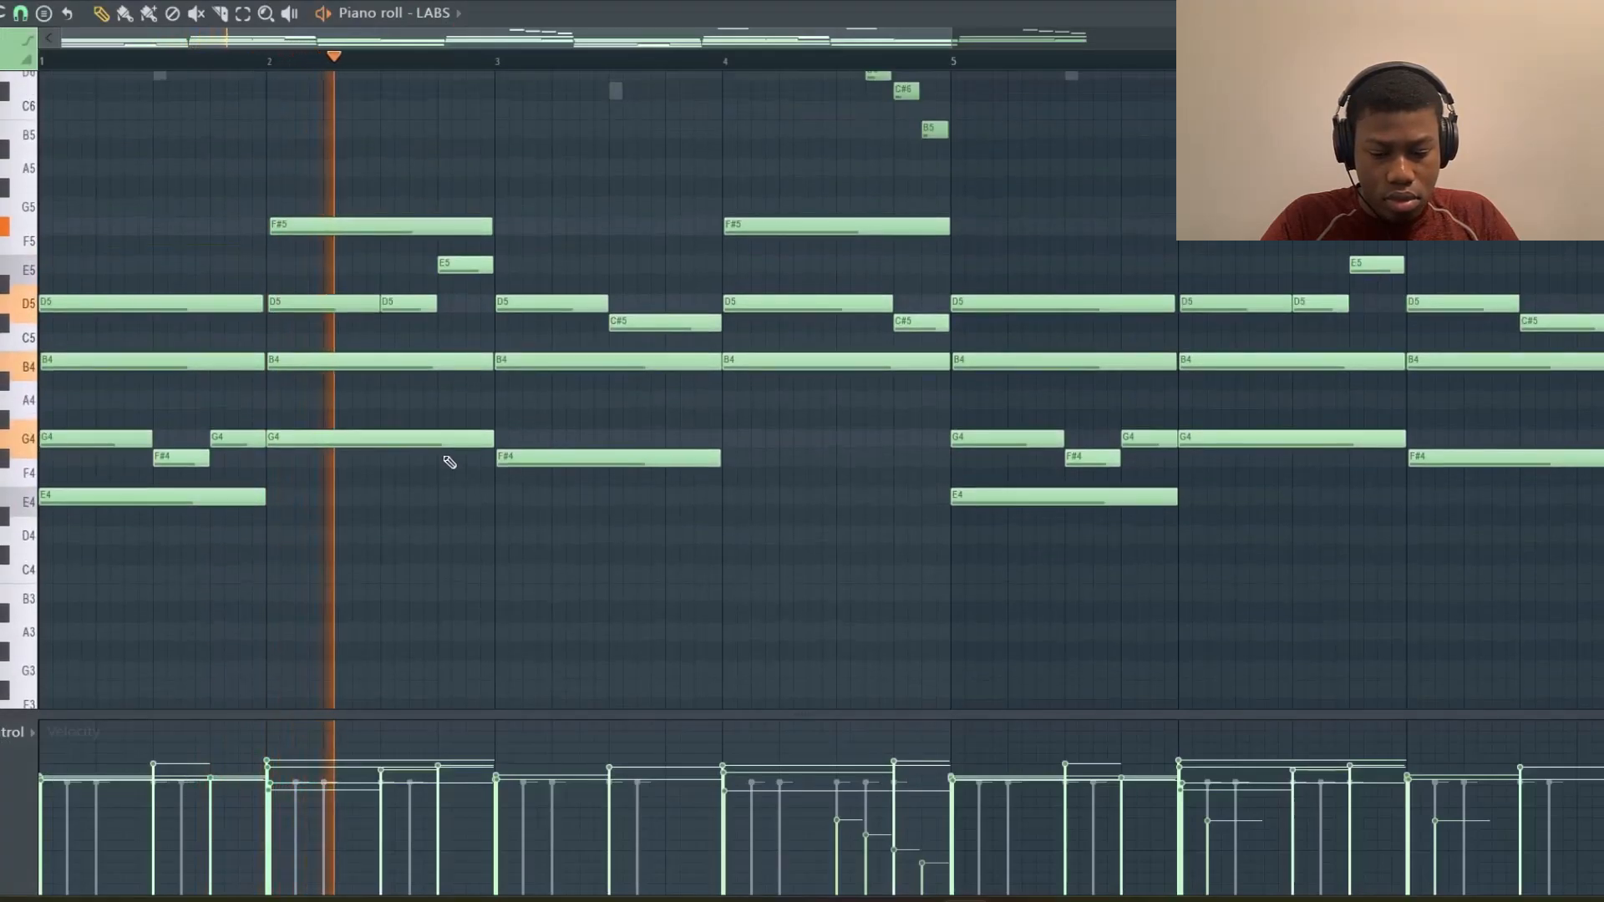
key("space")
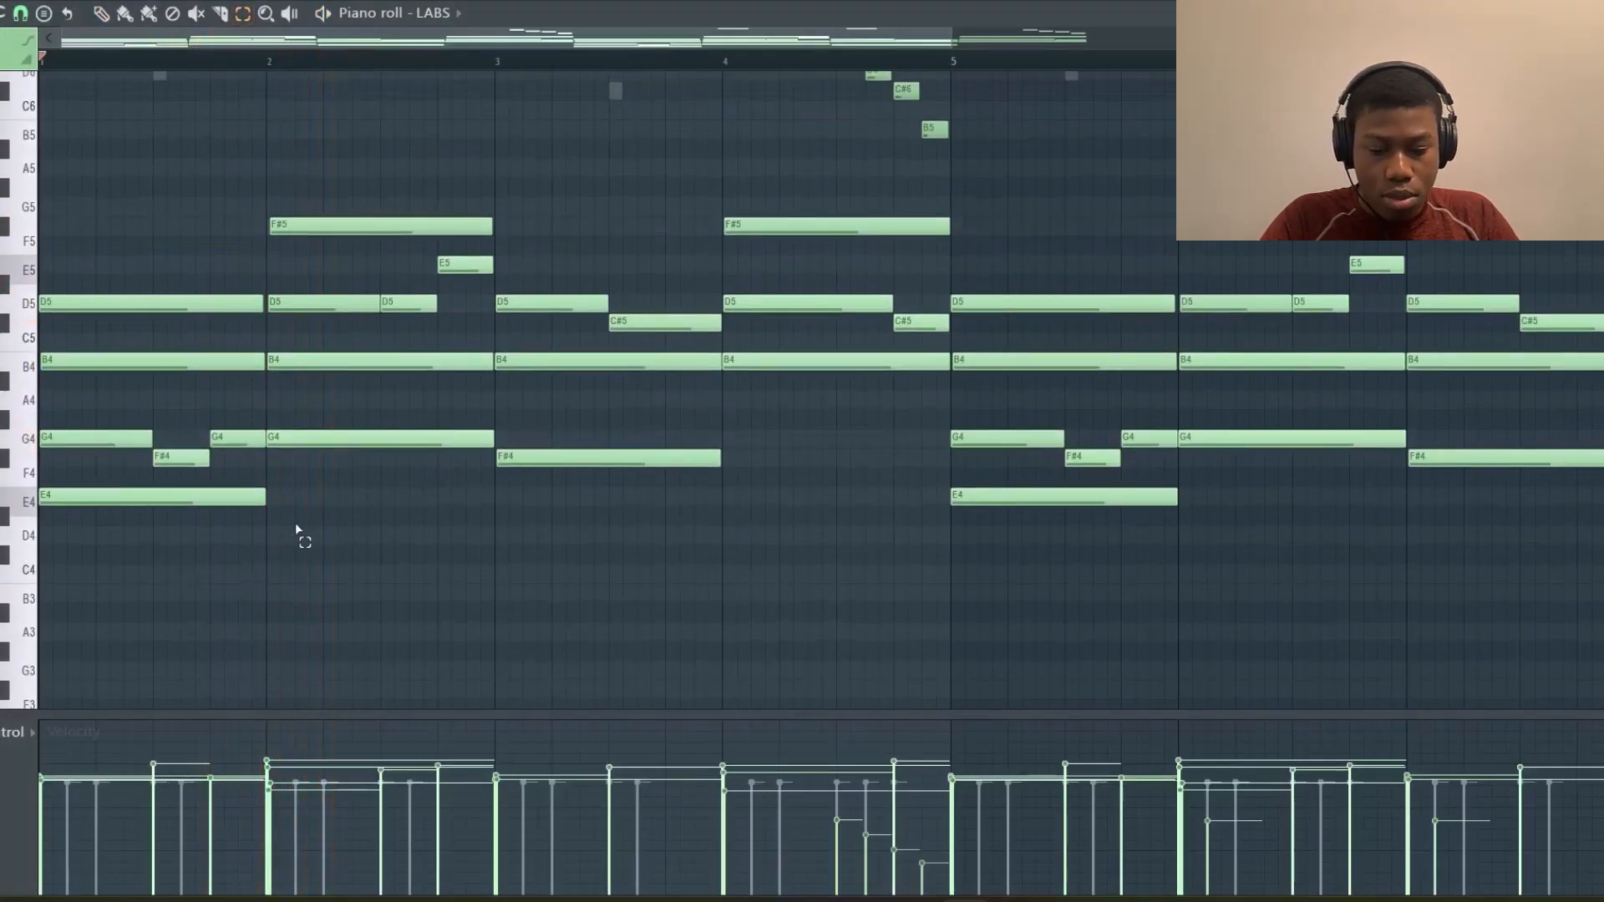
left_click(250, 497)
left_click(444, 440, "shift")
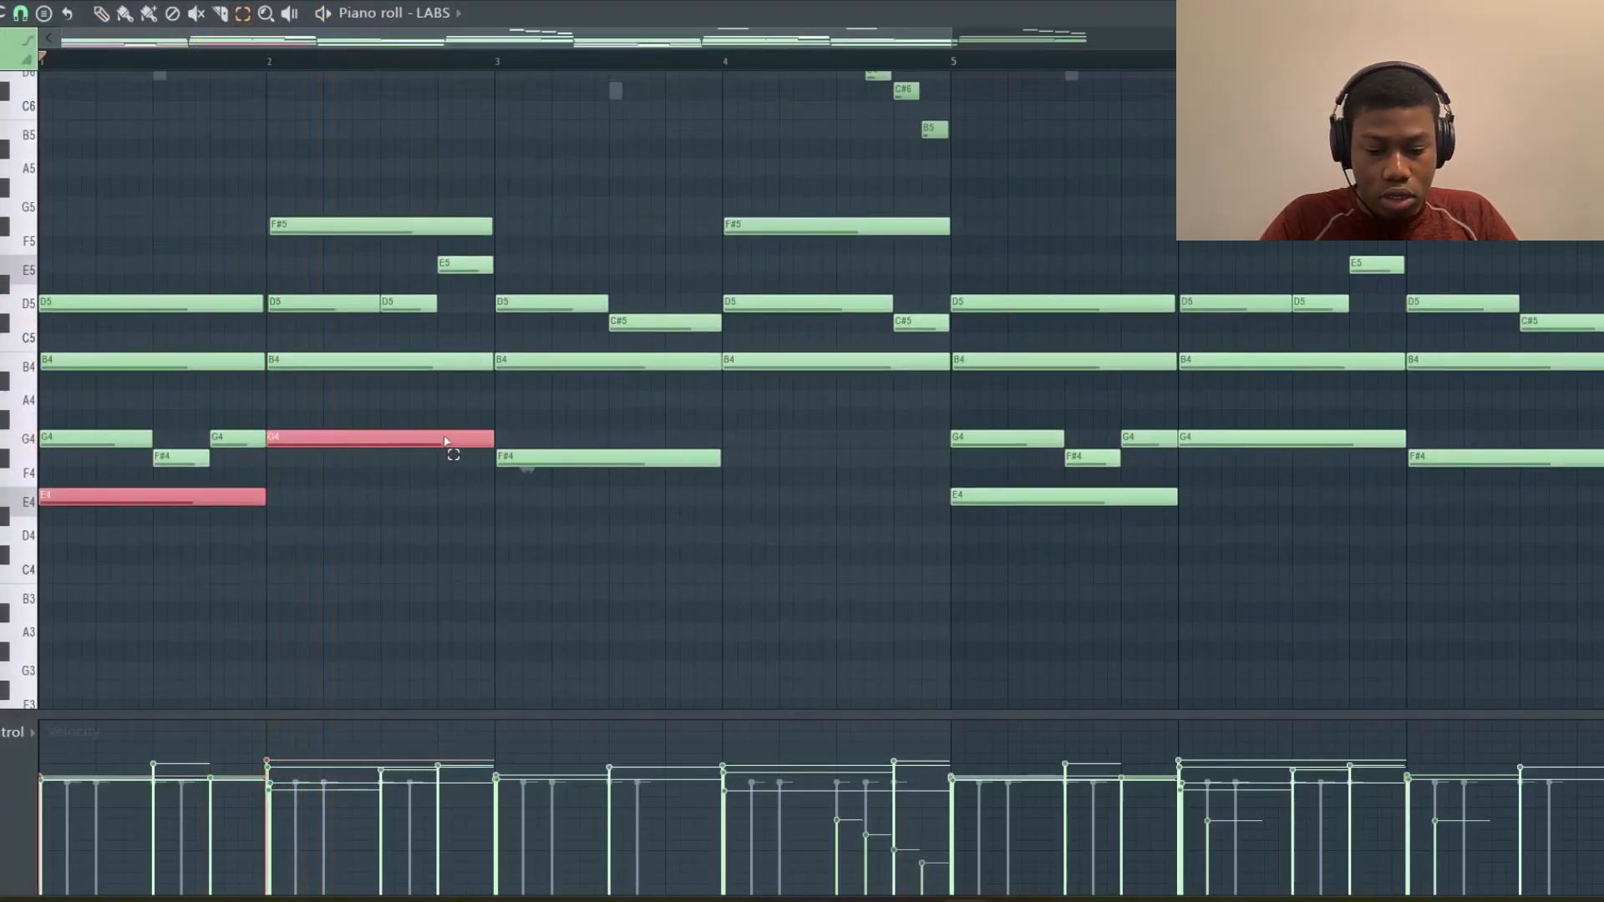
left_click(556, 367, "shift")
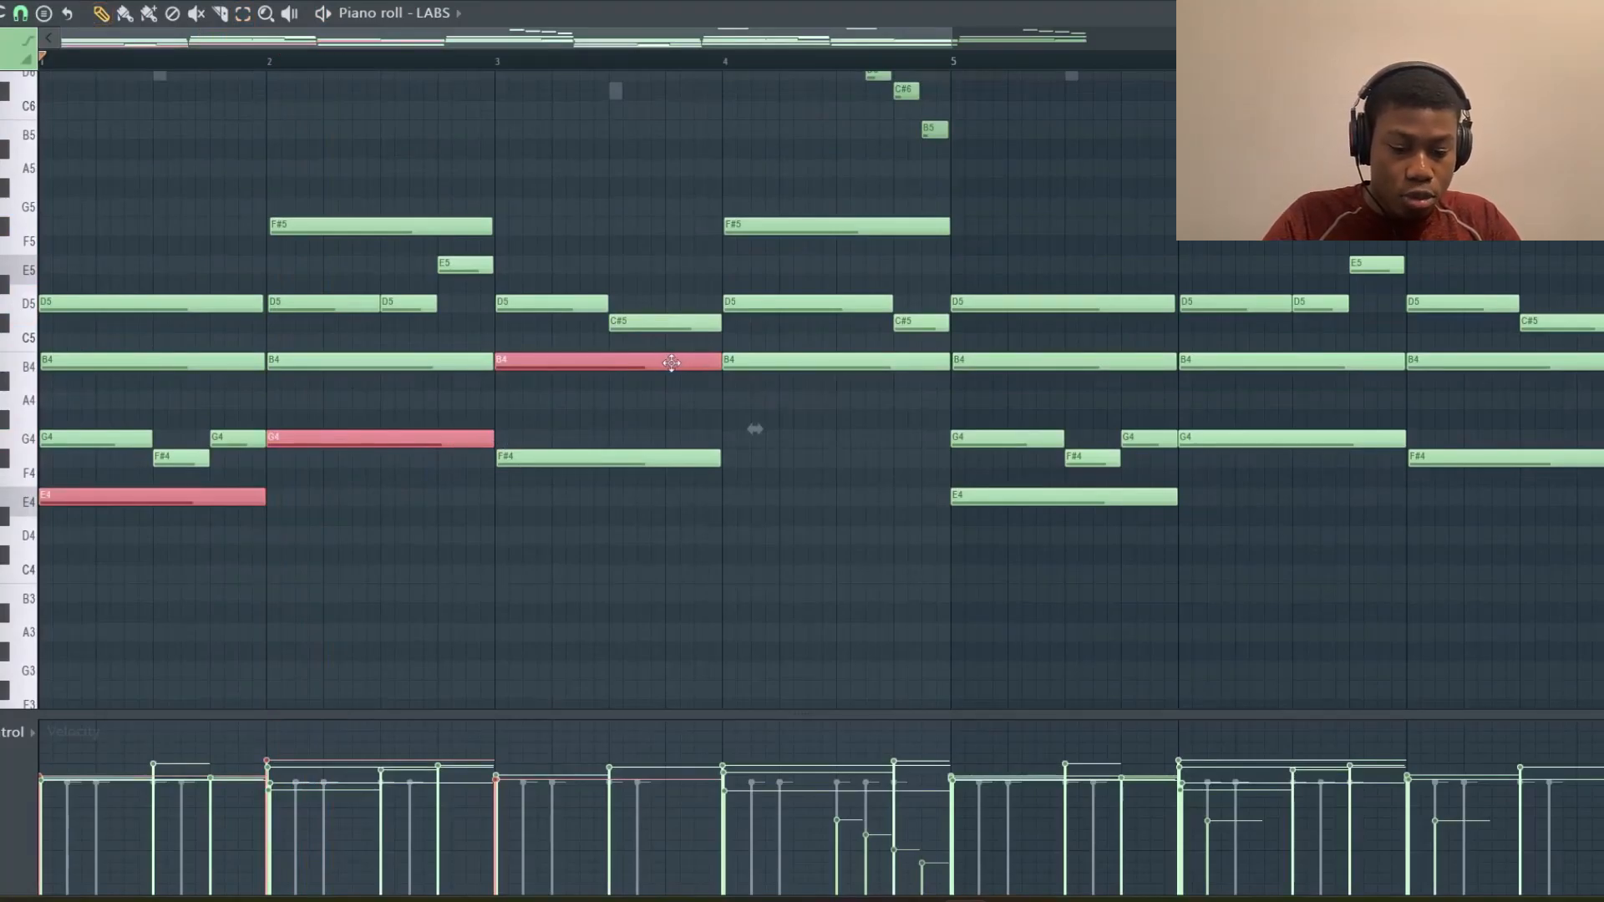
key("ctrl+c")
key("ctrl+v")
key("ctrl+Down")
Extend the B3 note in bar 3 to the end of bar 4
right_click(836, 549)
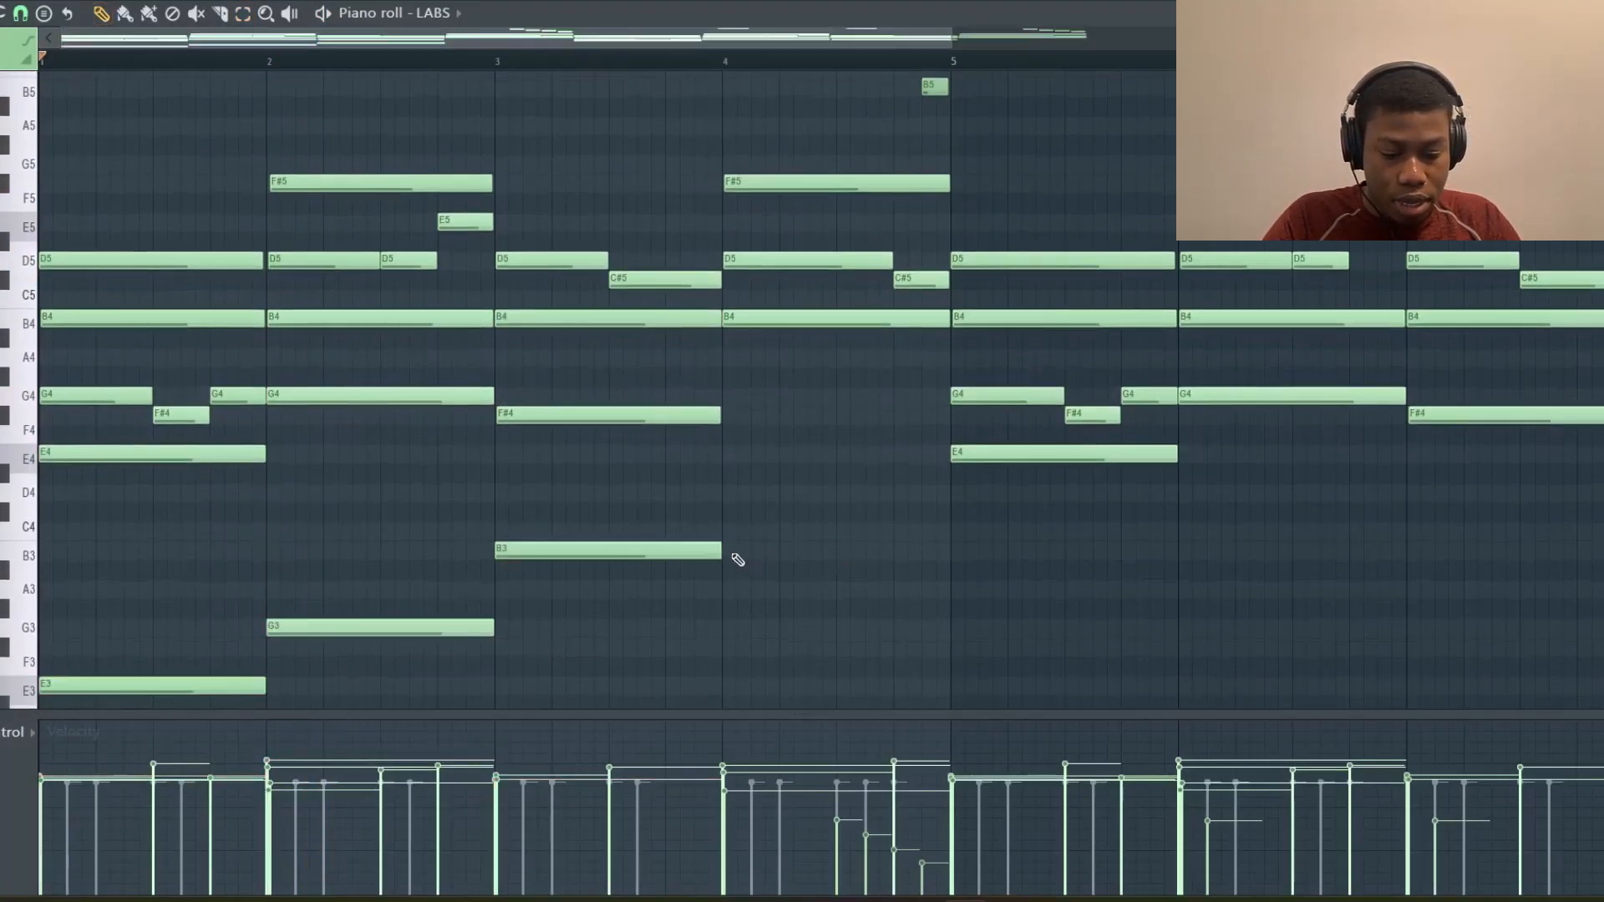
left_click_drag(717, 548, 946, 553)
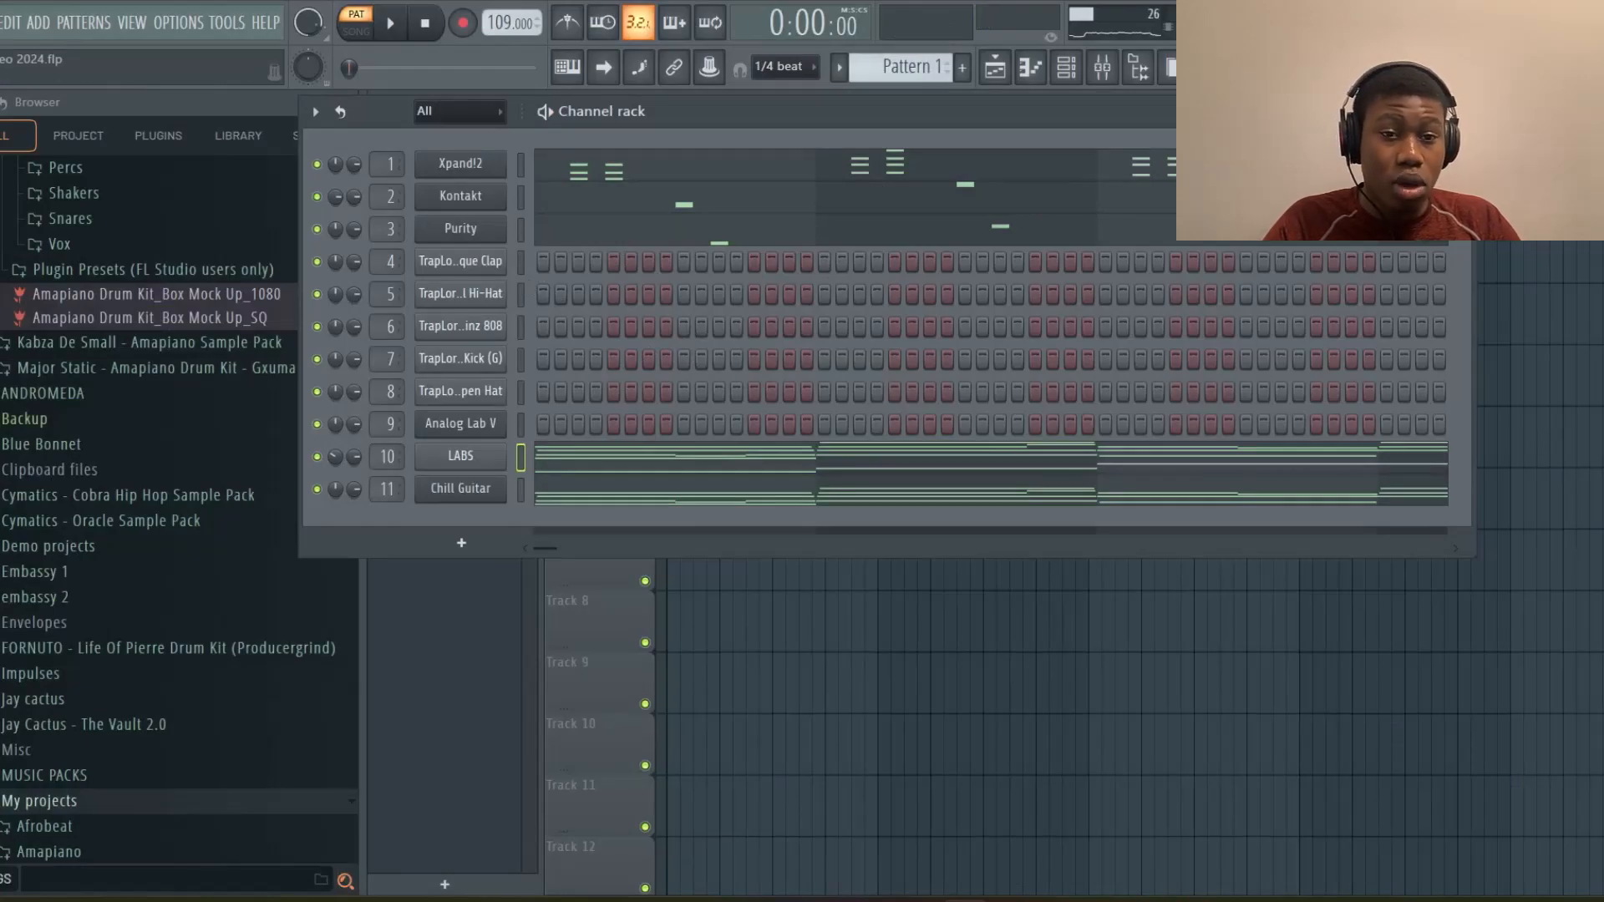
Place Pattern 1 at the start of Track 2 in the playlist and play the arrangement
key("F6")
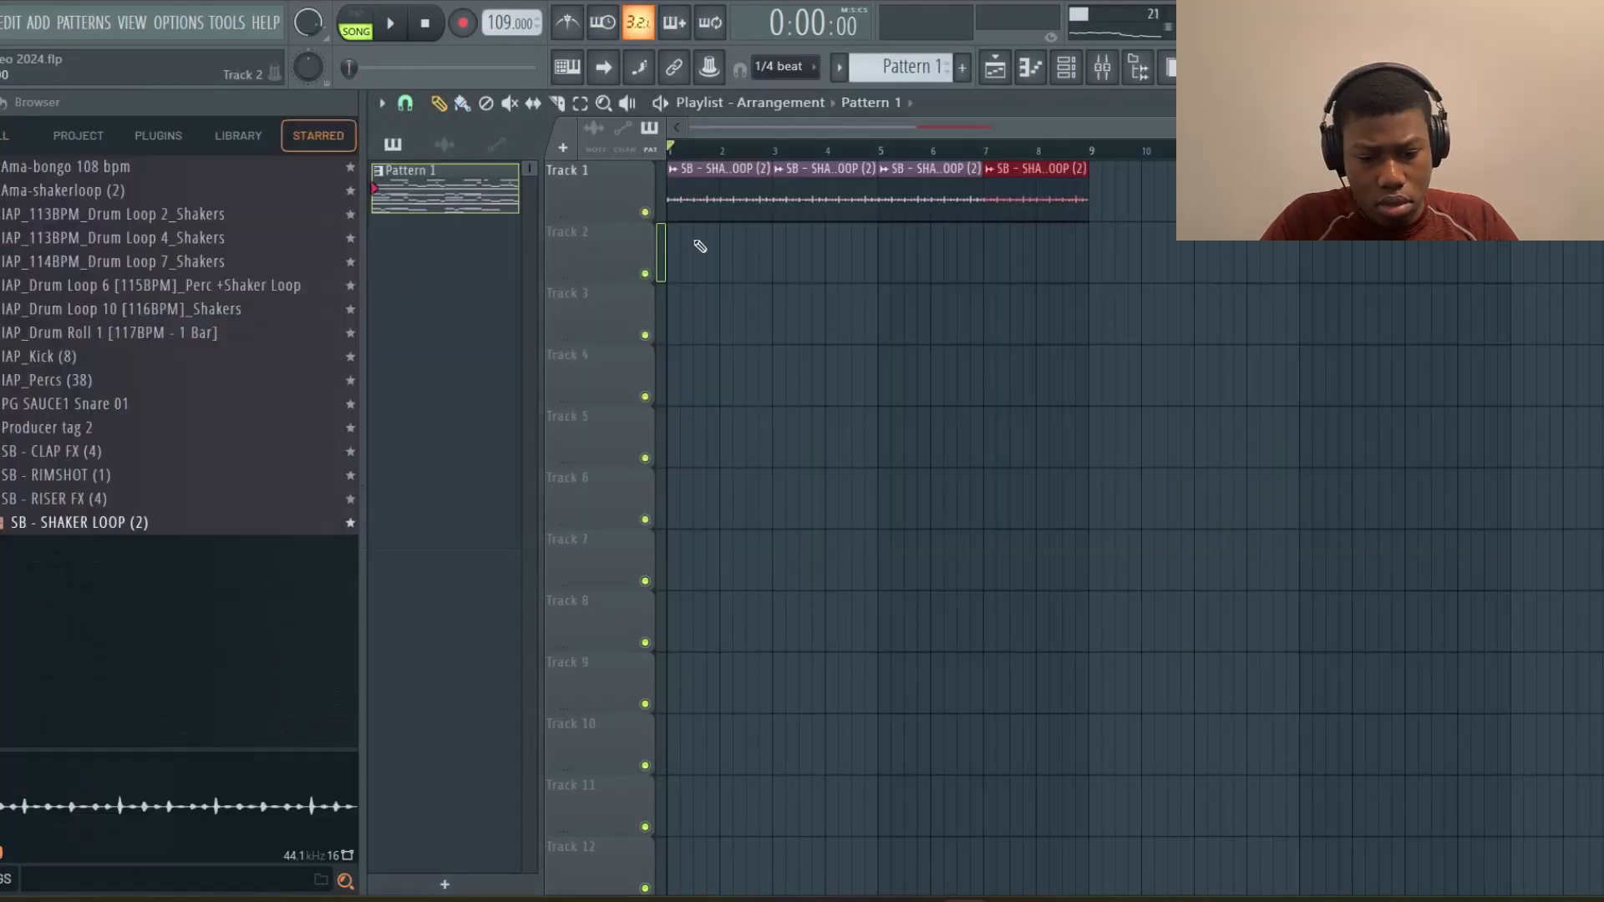
left_click(701, 243)
left_click_drag(758, 242, 731, 241)
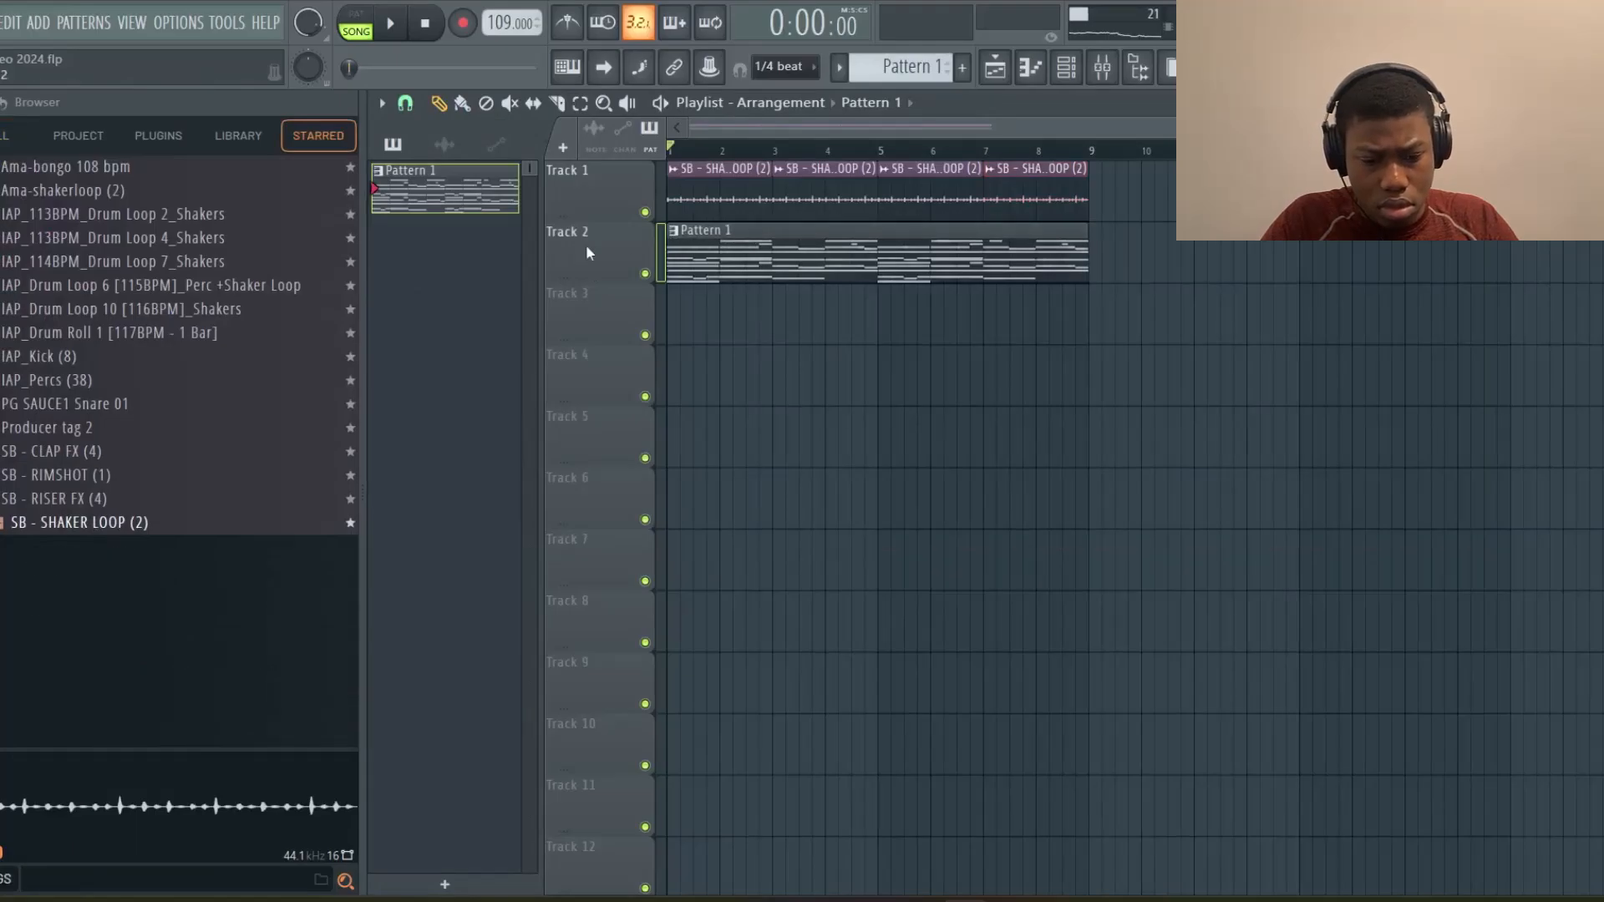
key("space")
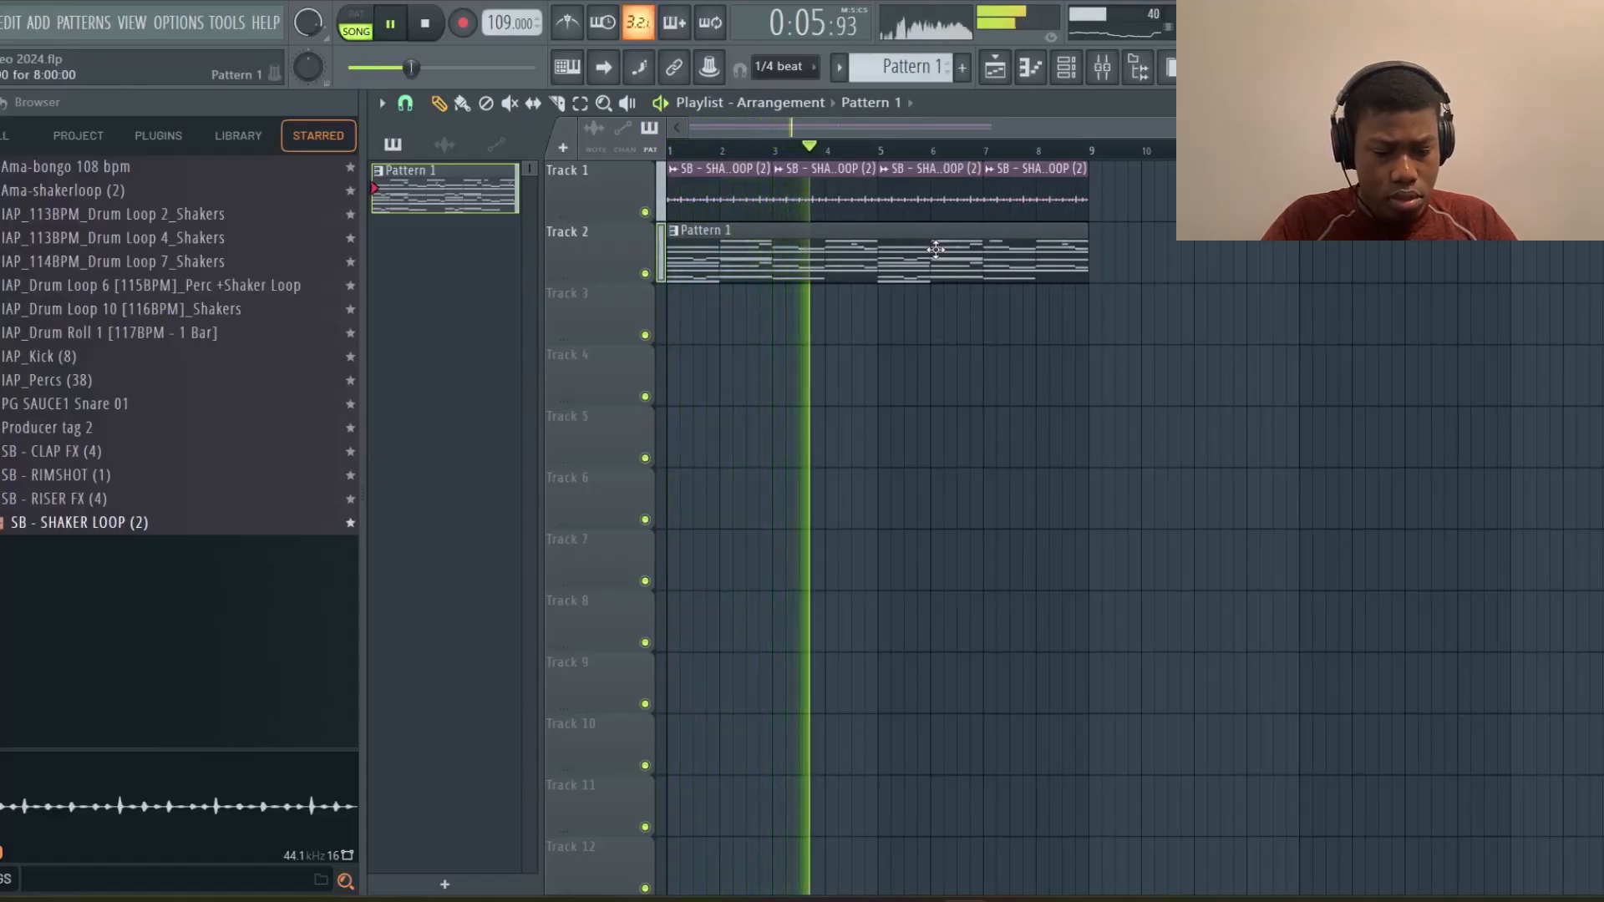
key("space")
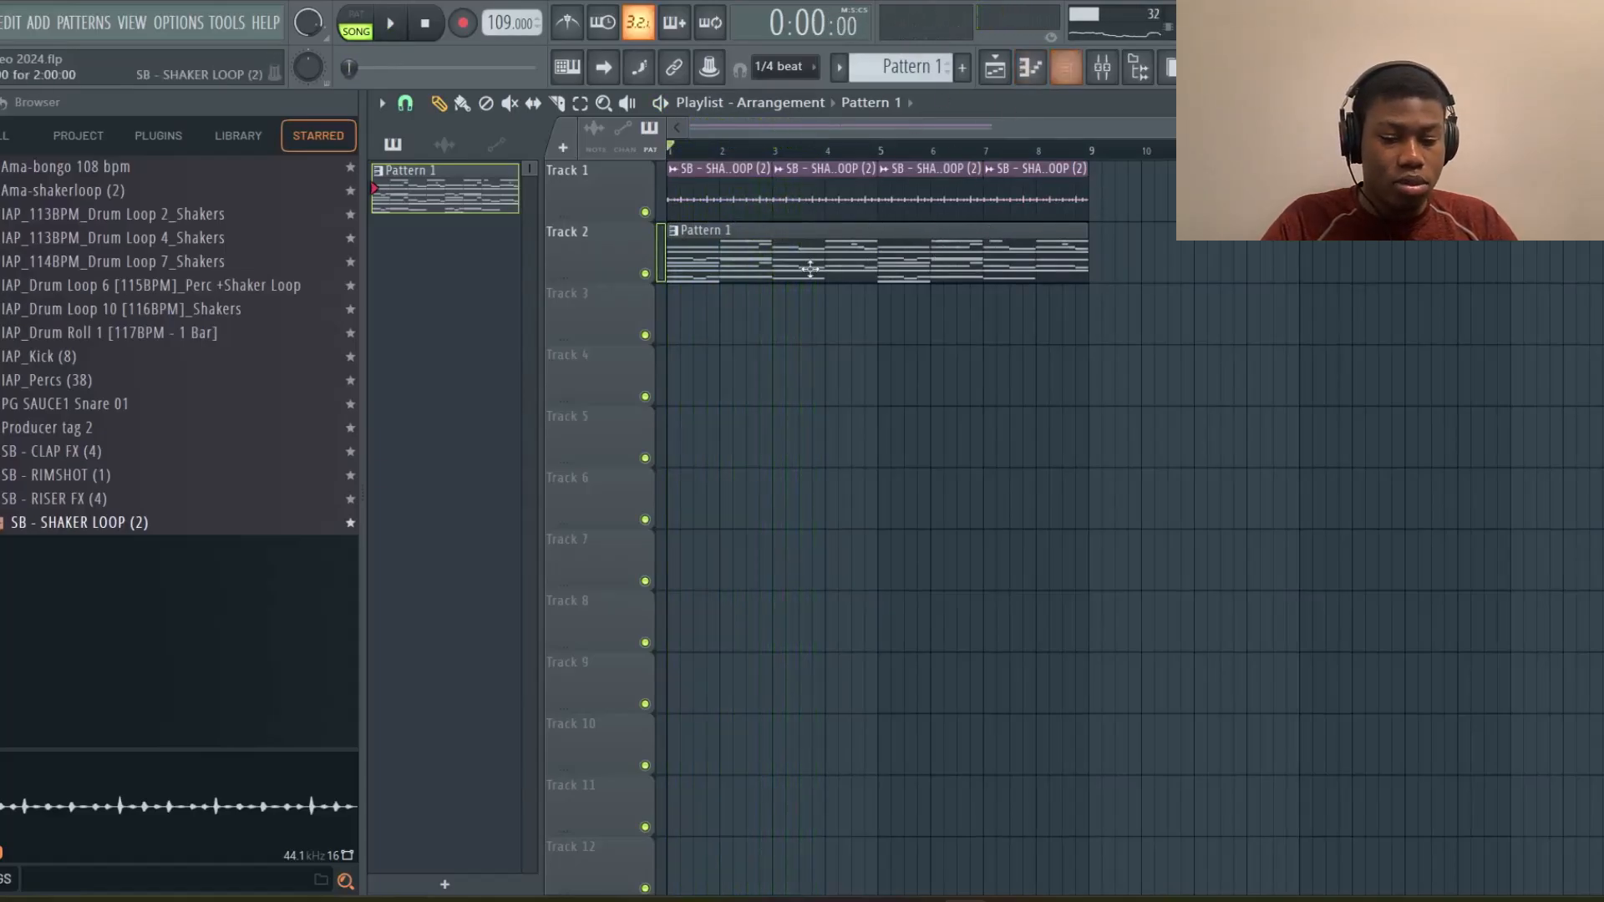
left_click(17, 138)
scroll(224, 512, "down", 6)
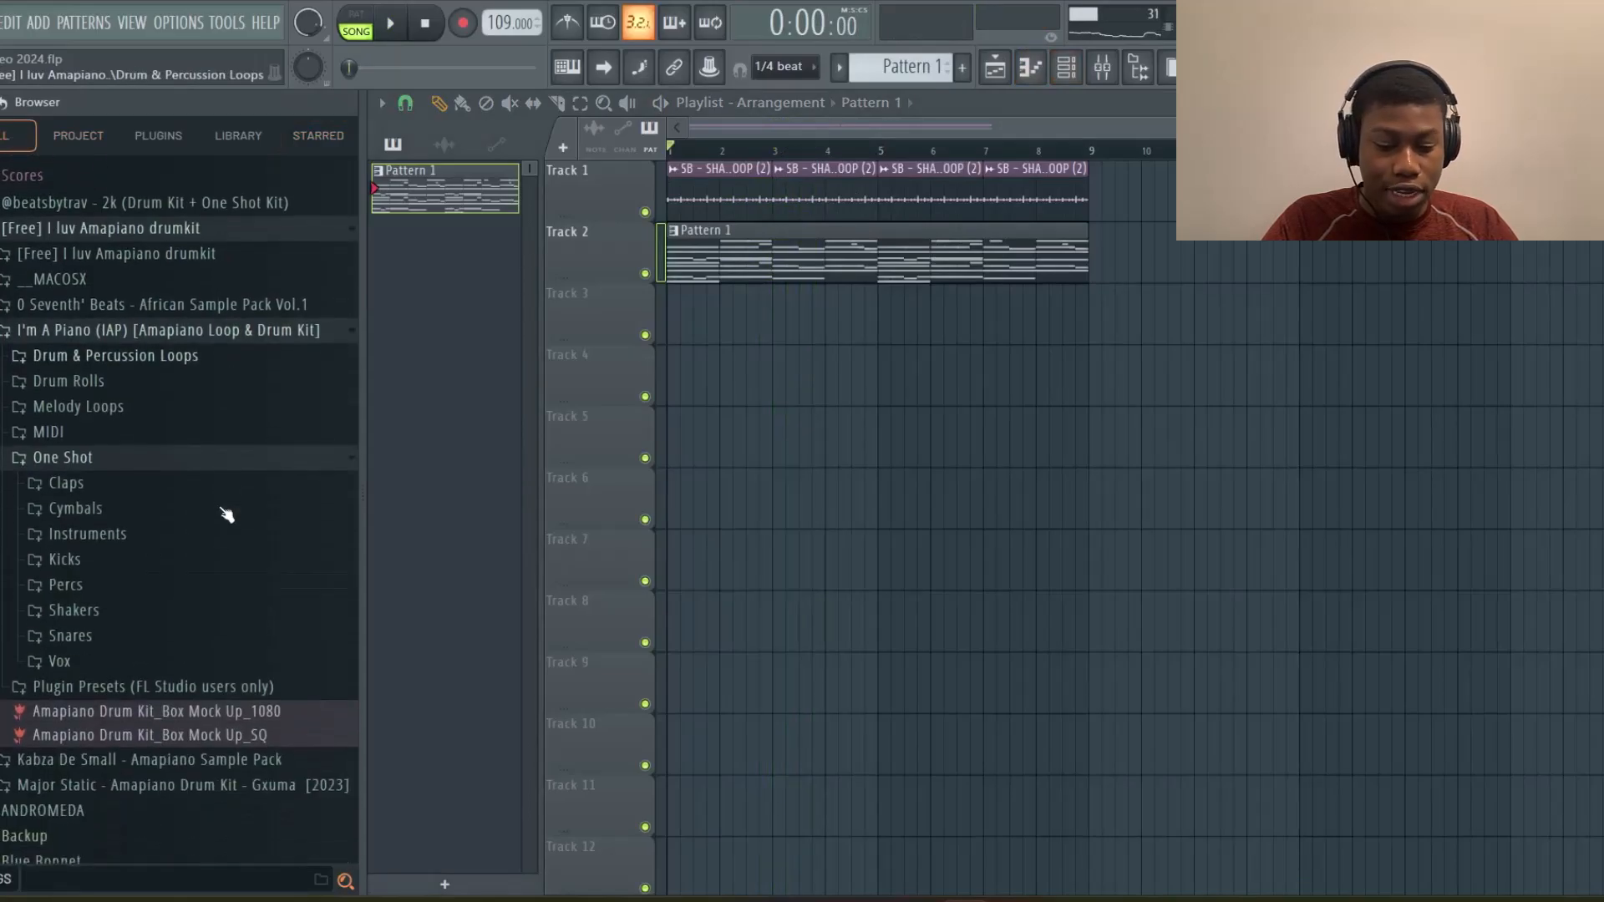
Try placing kick notes at the start of the SB - KICK (16) piano roll, then delete them again
scroll(223, 513, "up", 1)
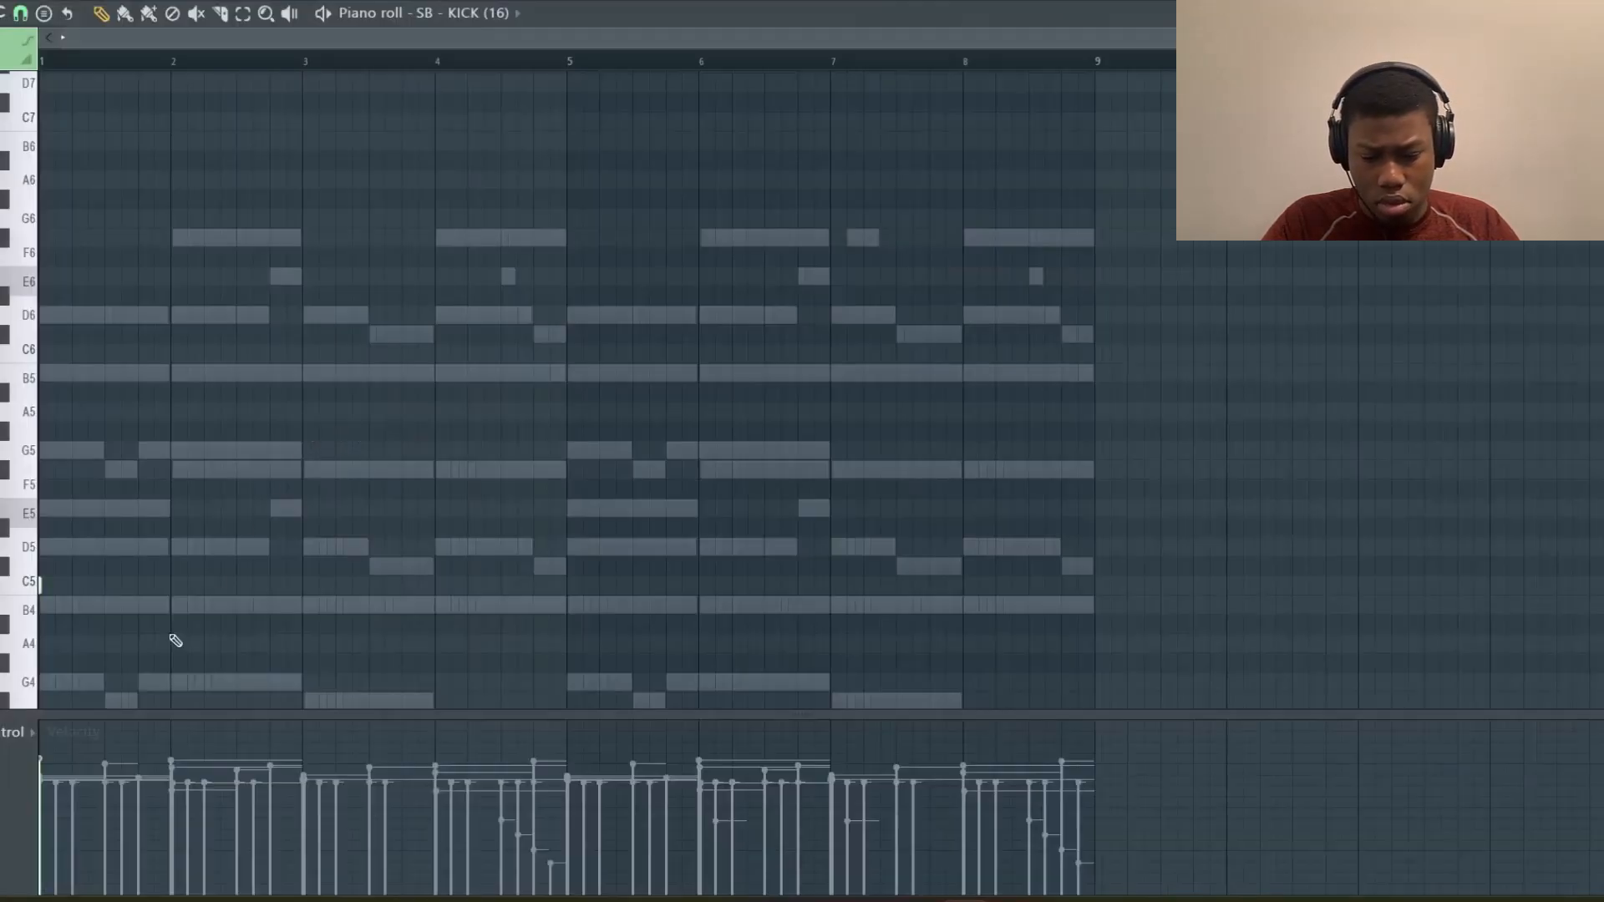
key("space")
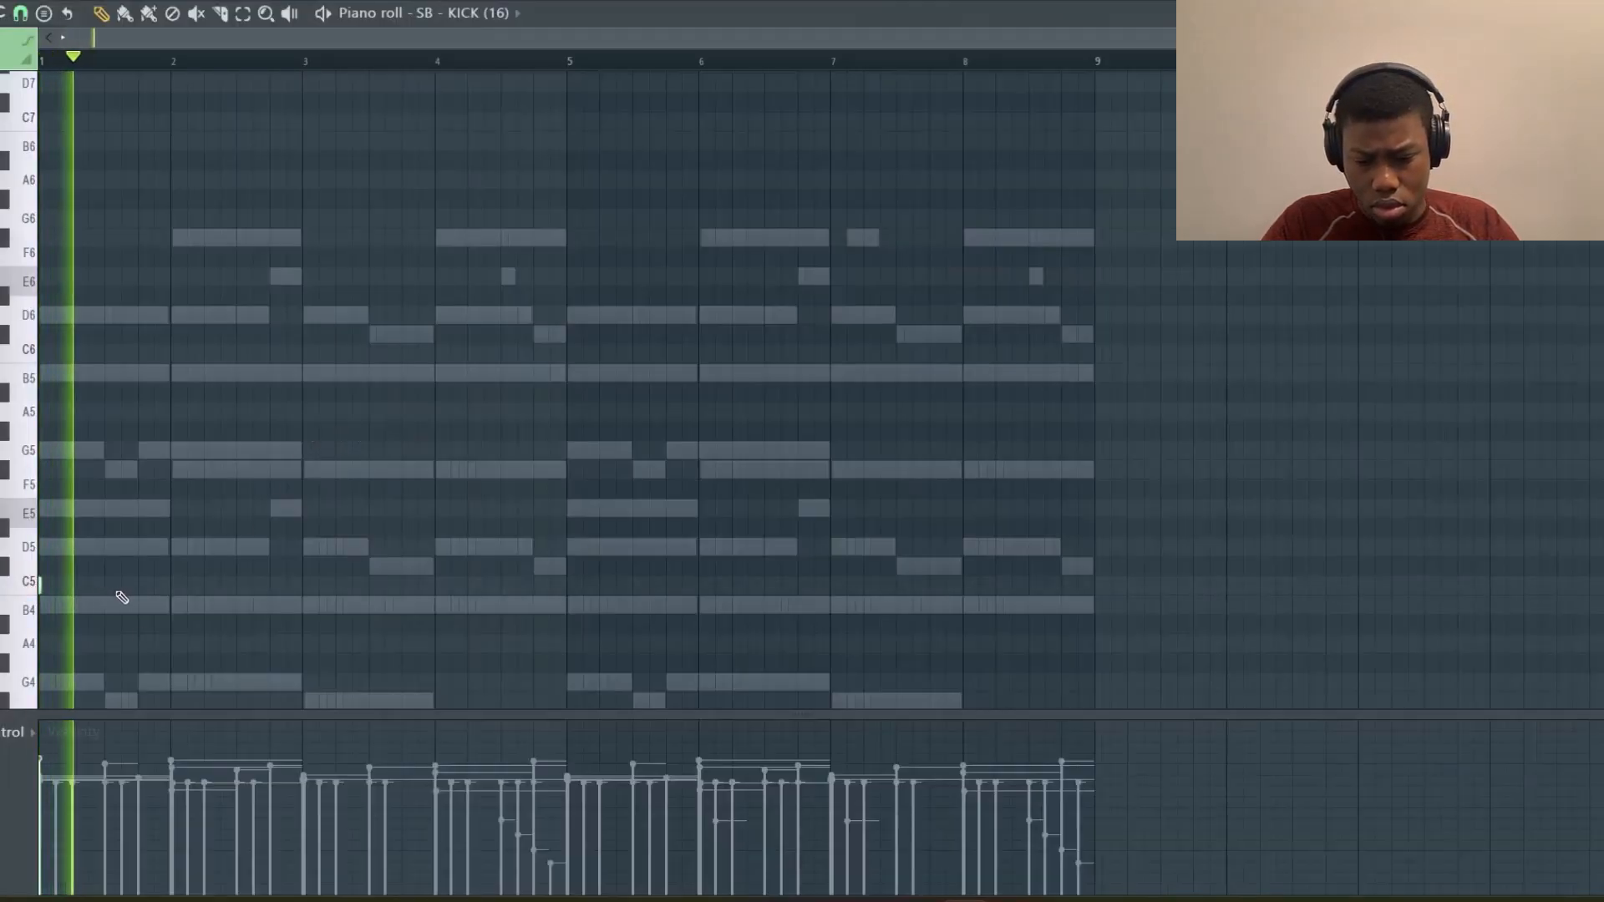
key("space")
key("space")
left_click(87, 584)
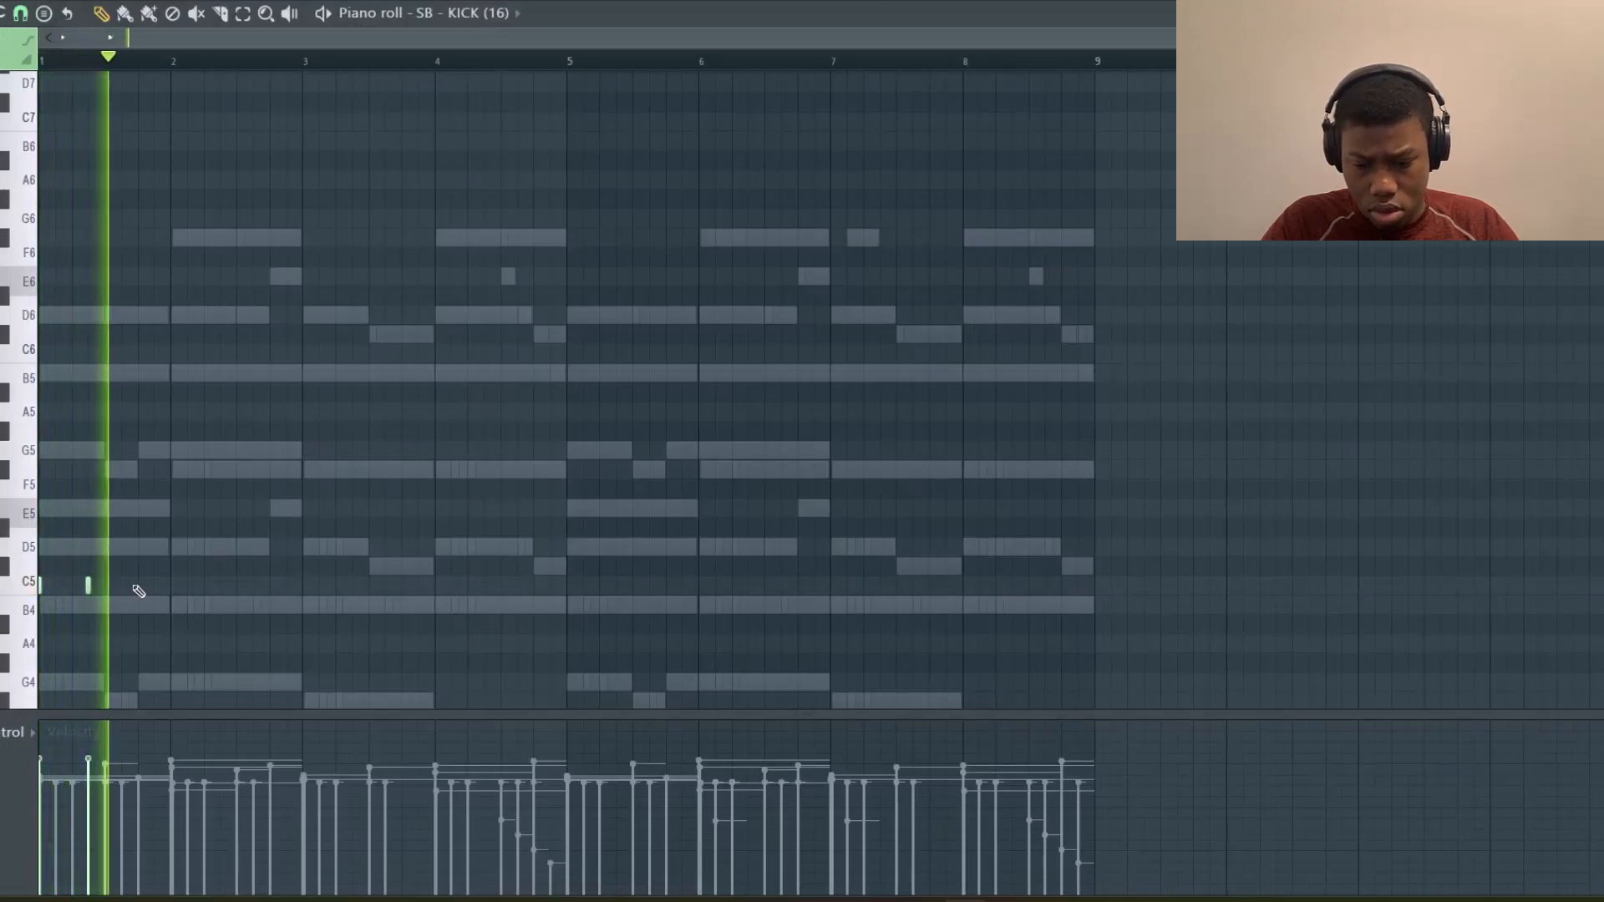
left_click(138, 584)
right_click(138, 586)
right_click(88, 586)
right_click(40, 586)
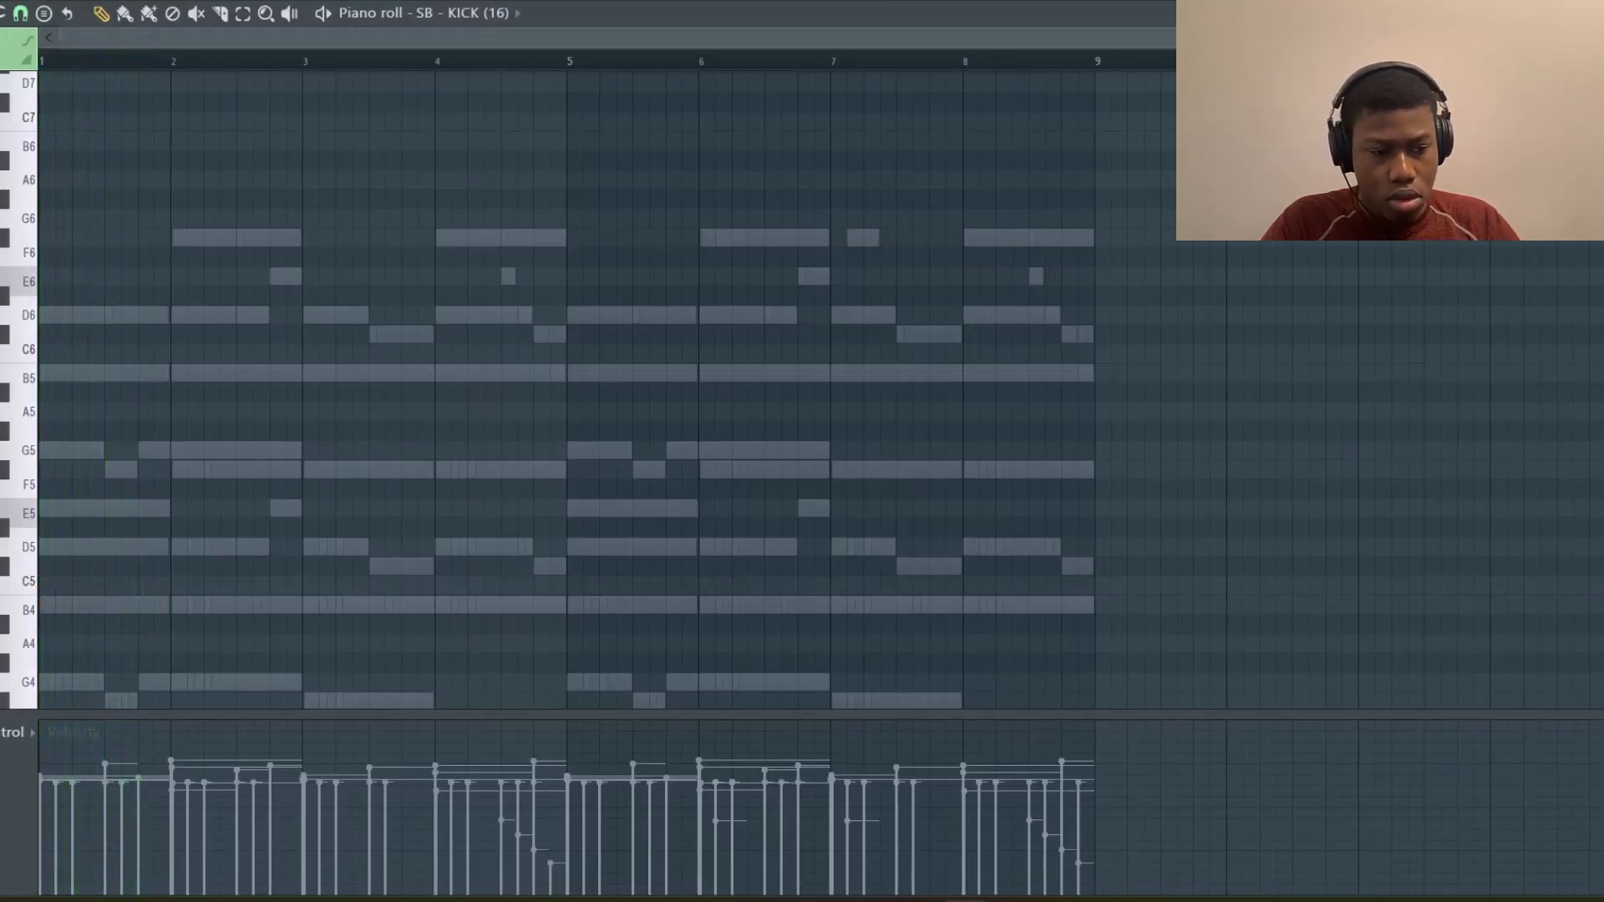
key("Escape")
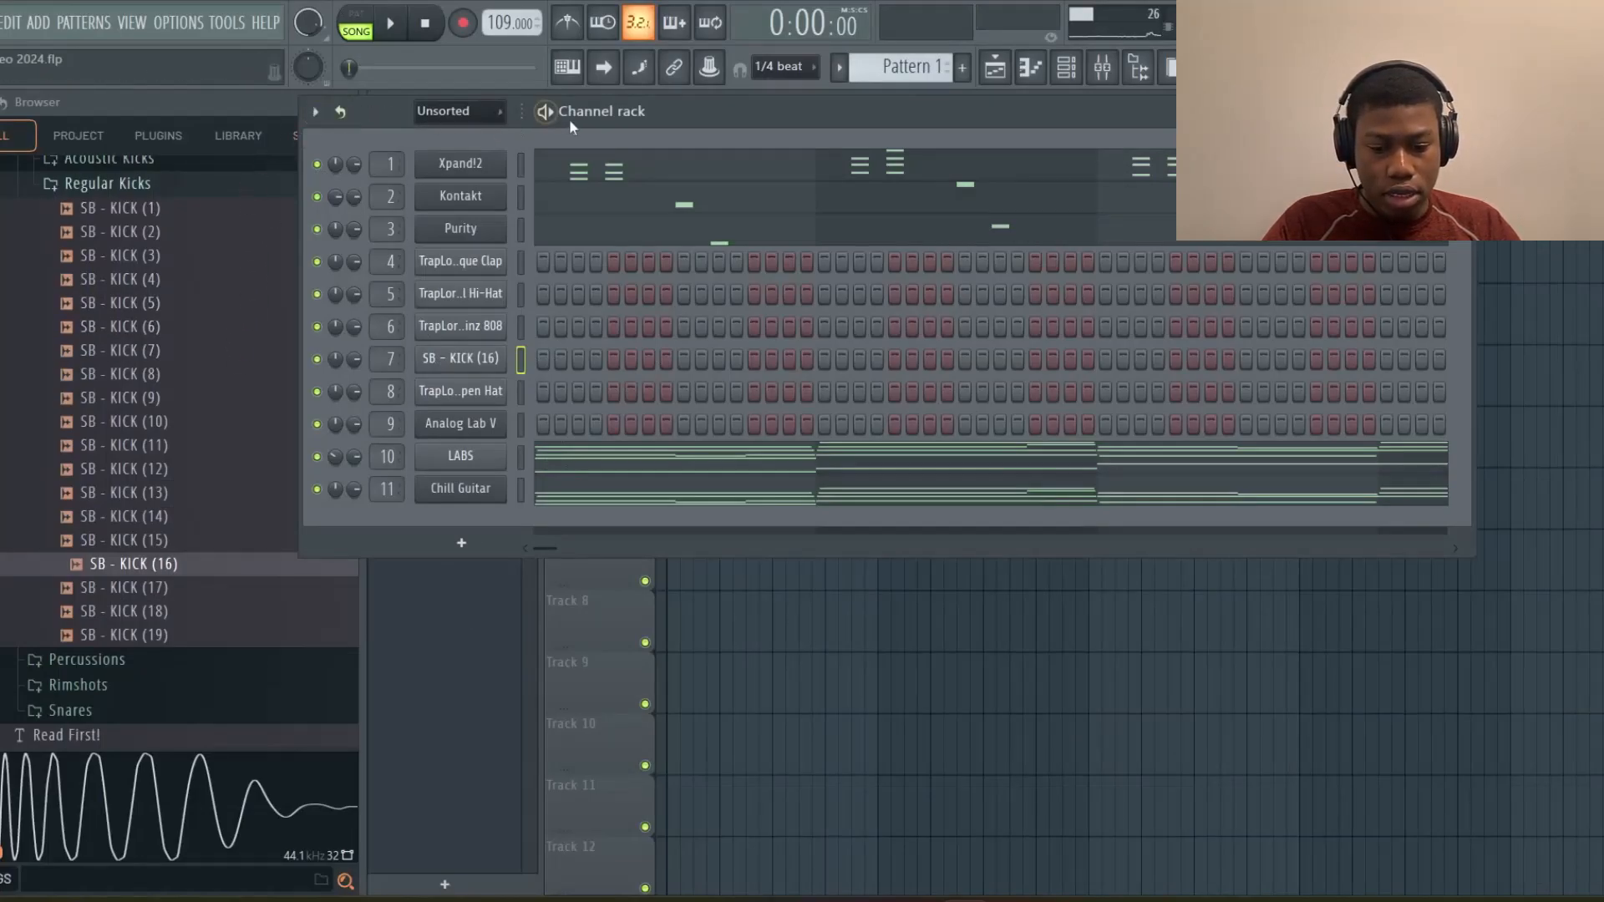
Replace the clap channel with the starred SB - RIMSHOT (1) sample and give it a step in beat 1
left_click_drag(579, 120, 694, 108)
left_click(307, 143)
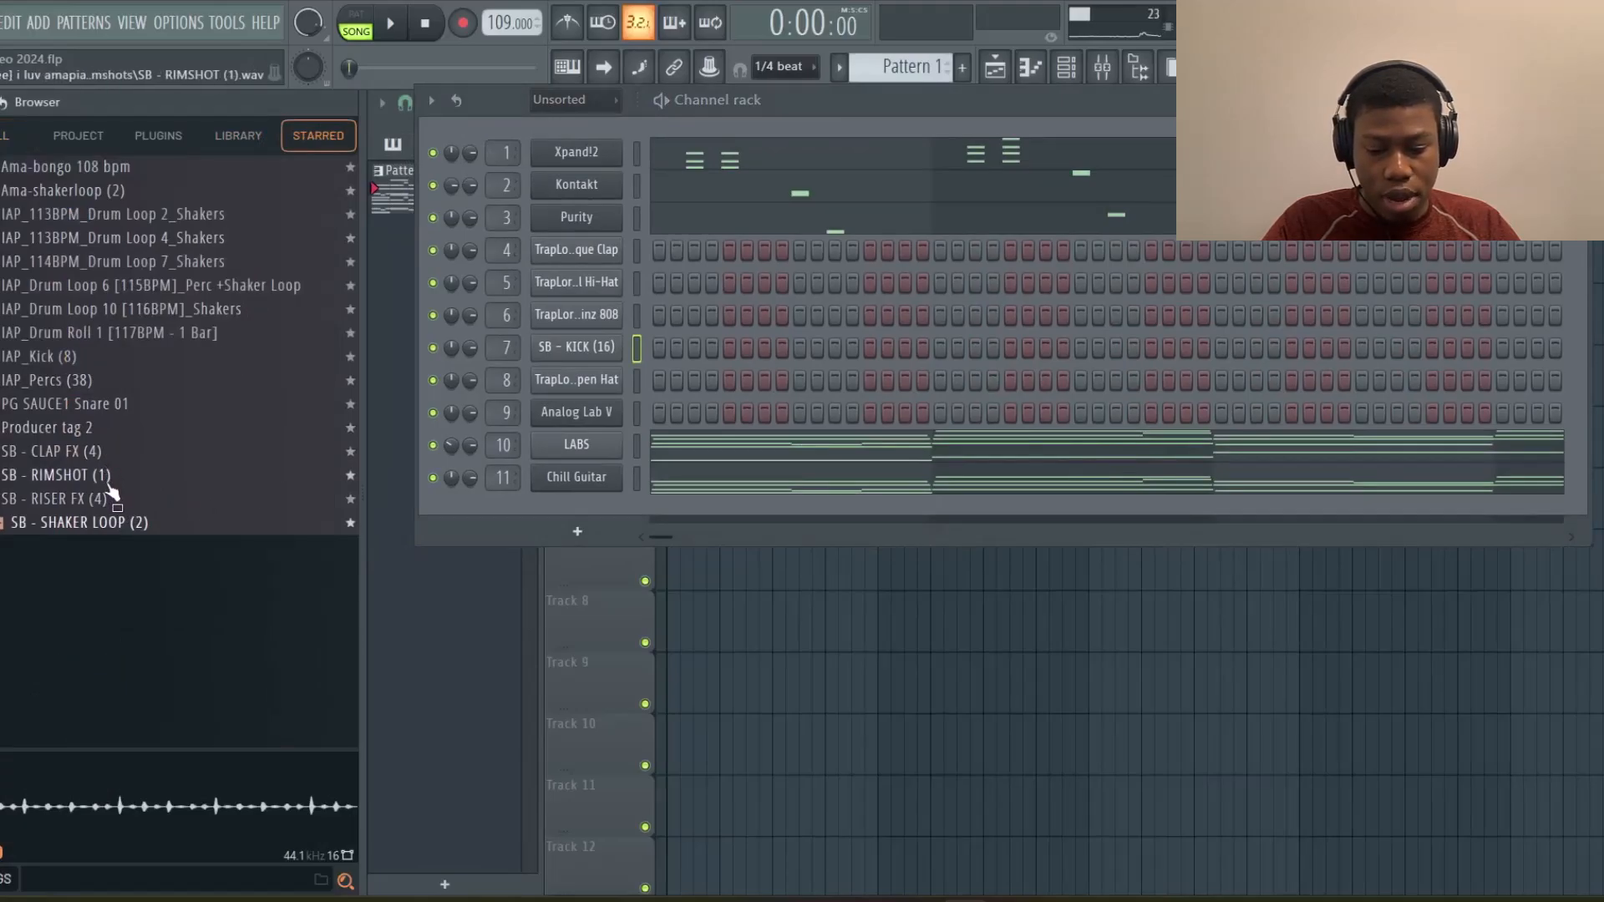
left_click_drag(109, 475, 589, 252)
left_click(712, 250)
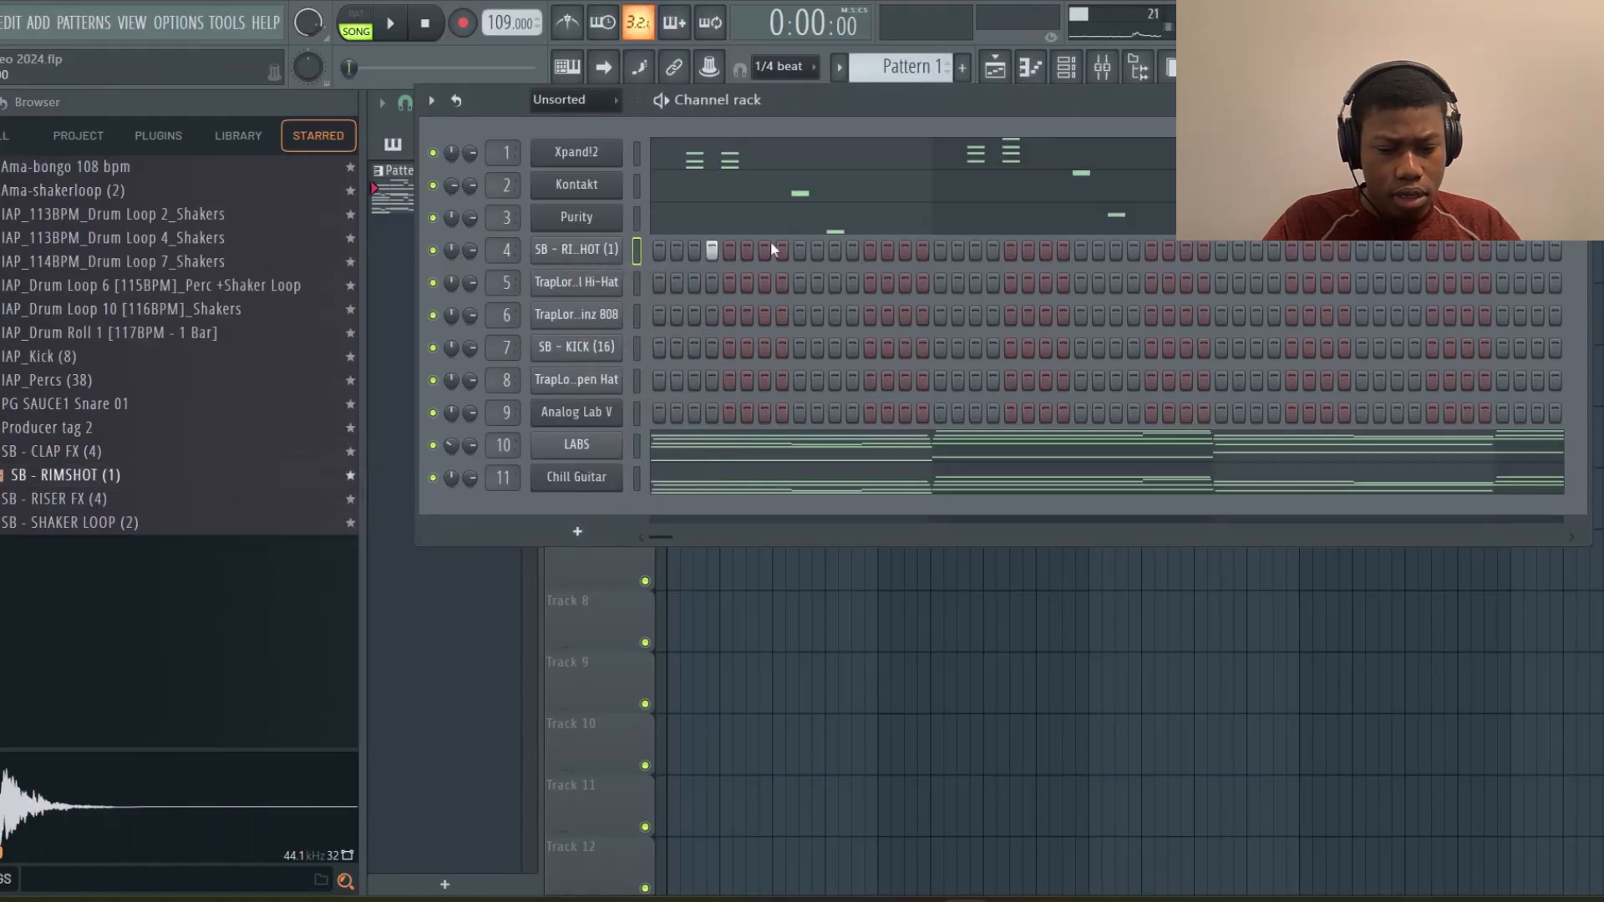
Program kick notes on C5 across bars 1 and 2 in the SB - KICK (16) piano roll and play them
left_click(1040, 73)
scroll(165, 548, "up", 2)
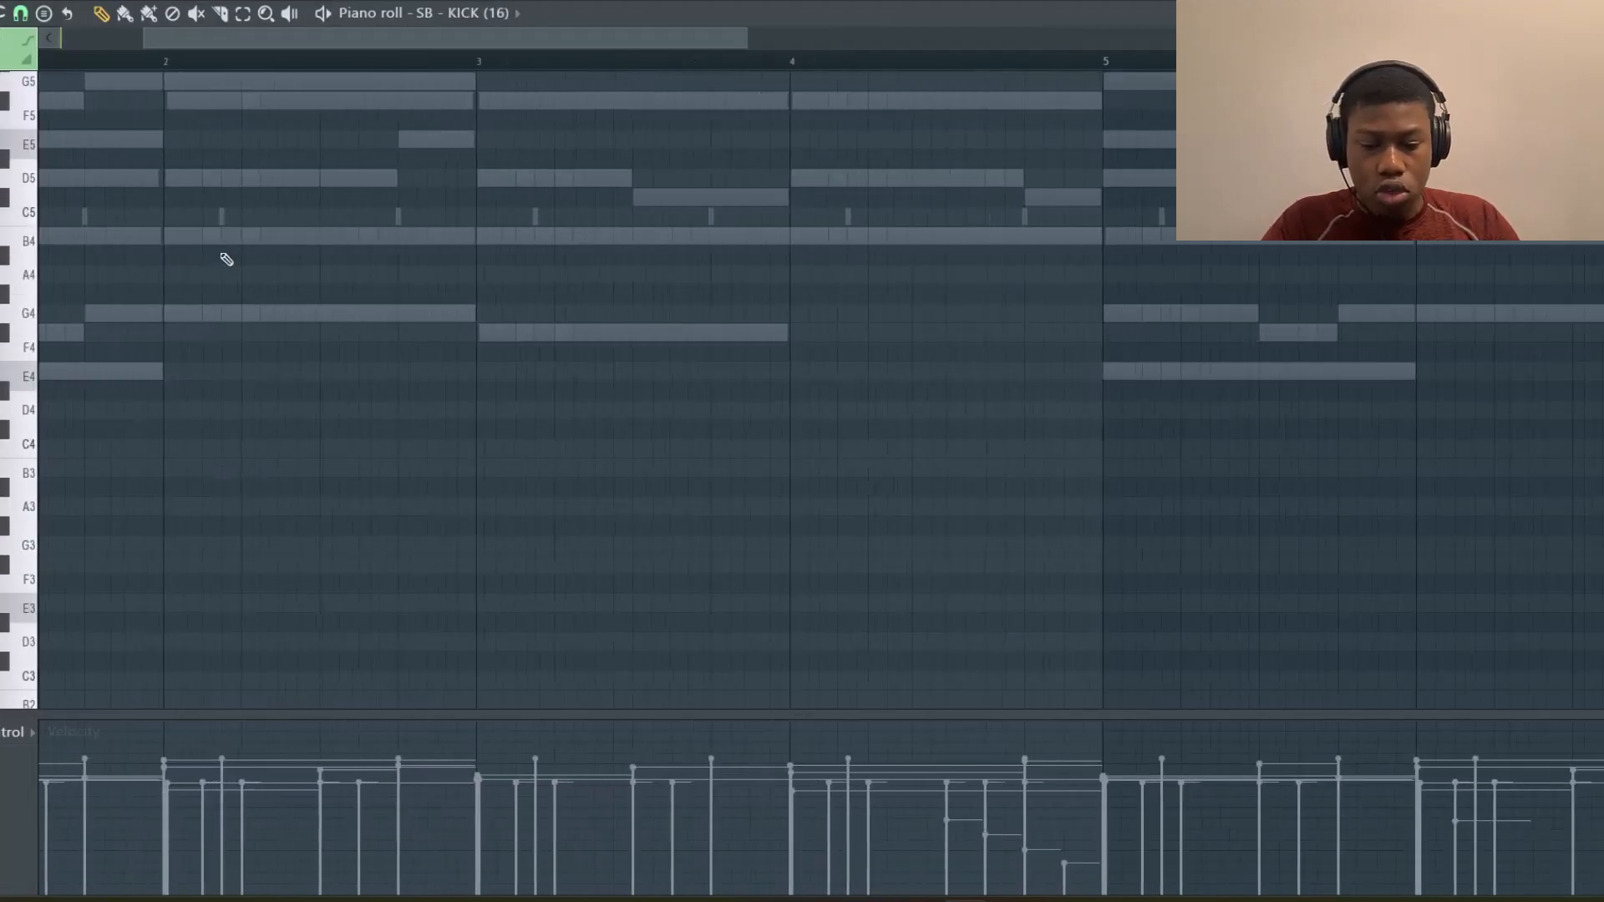
scroll(223, 258, "up", 1)
scroll(226, 259, "up", 2)
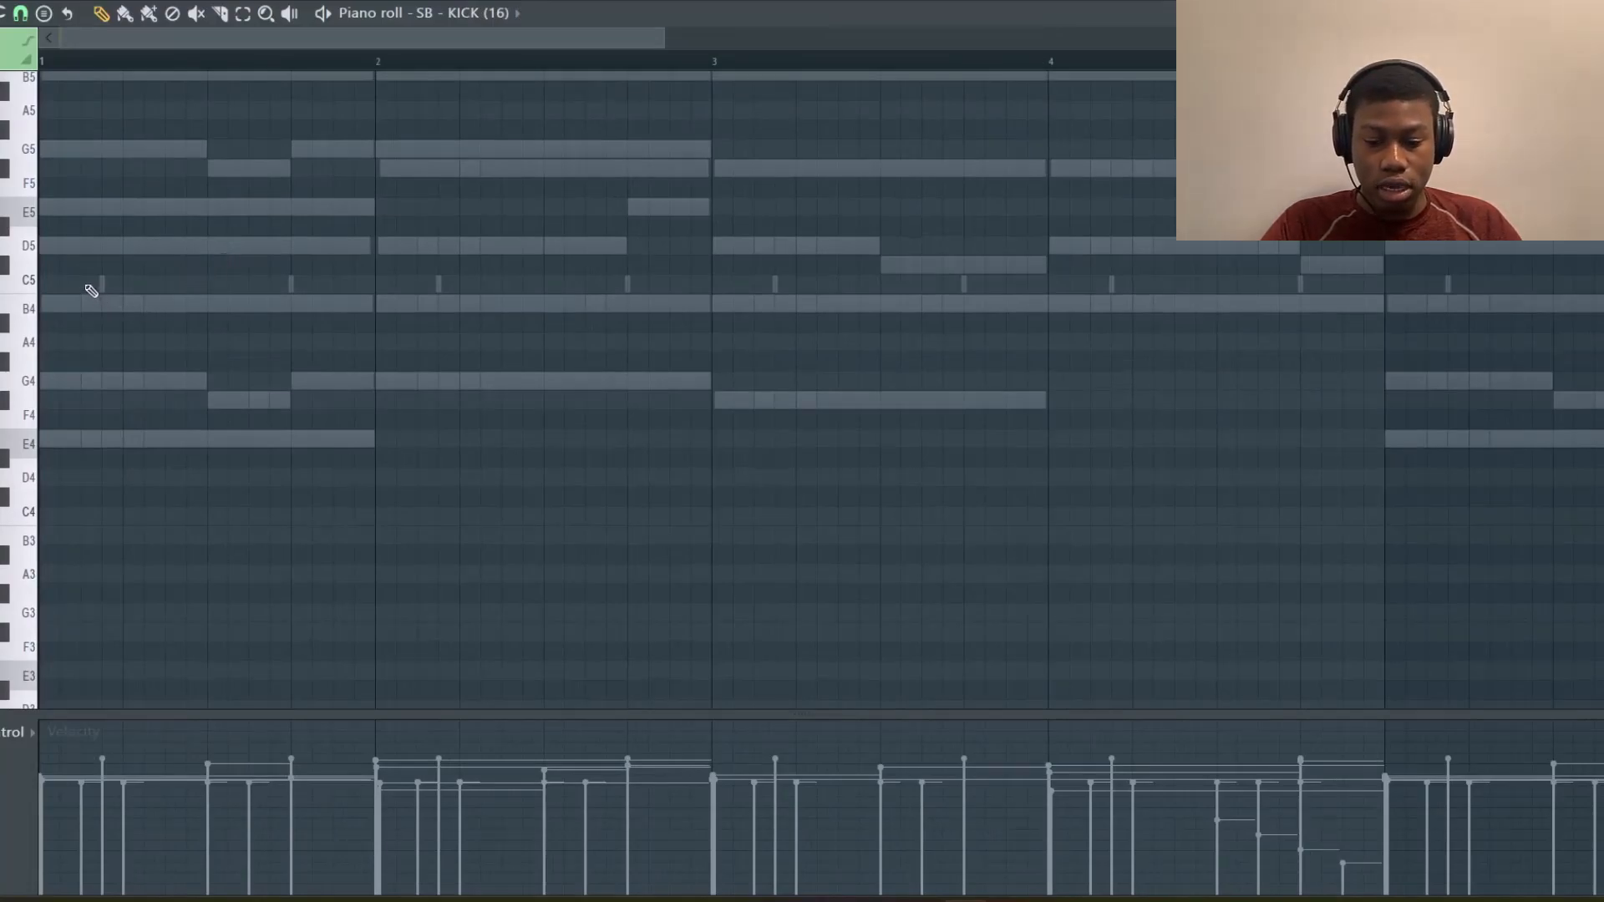
left_click_drag(89, 286, 14, 292)
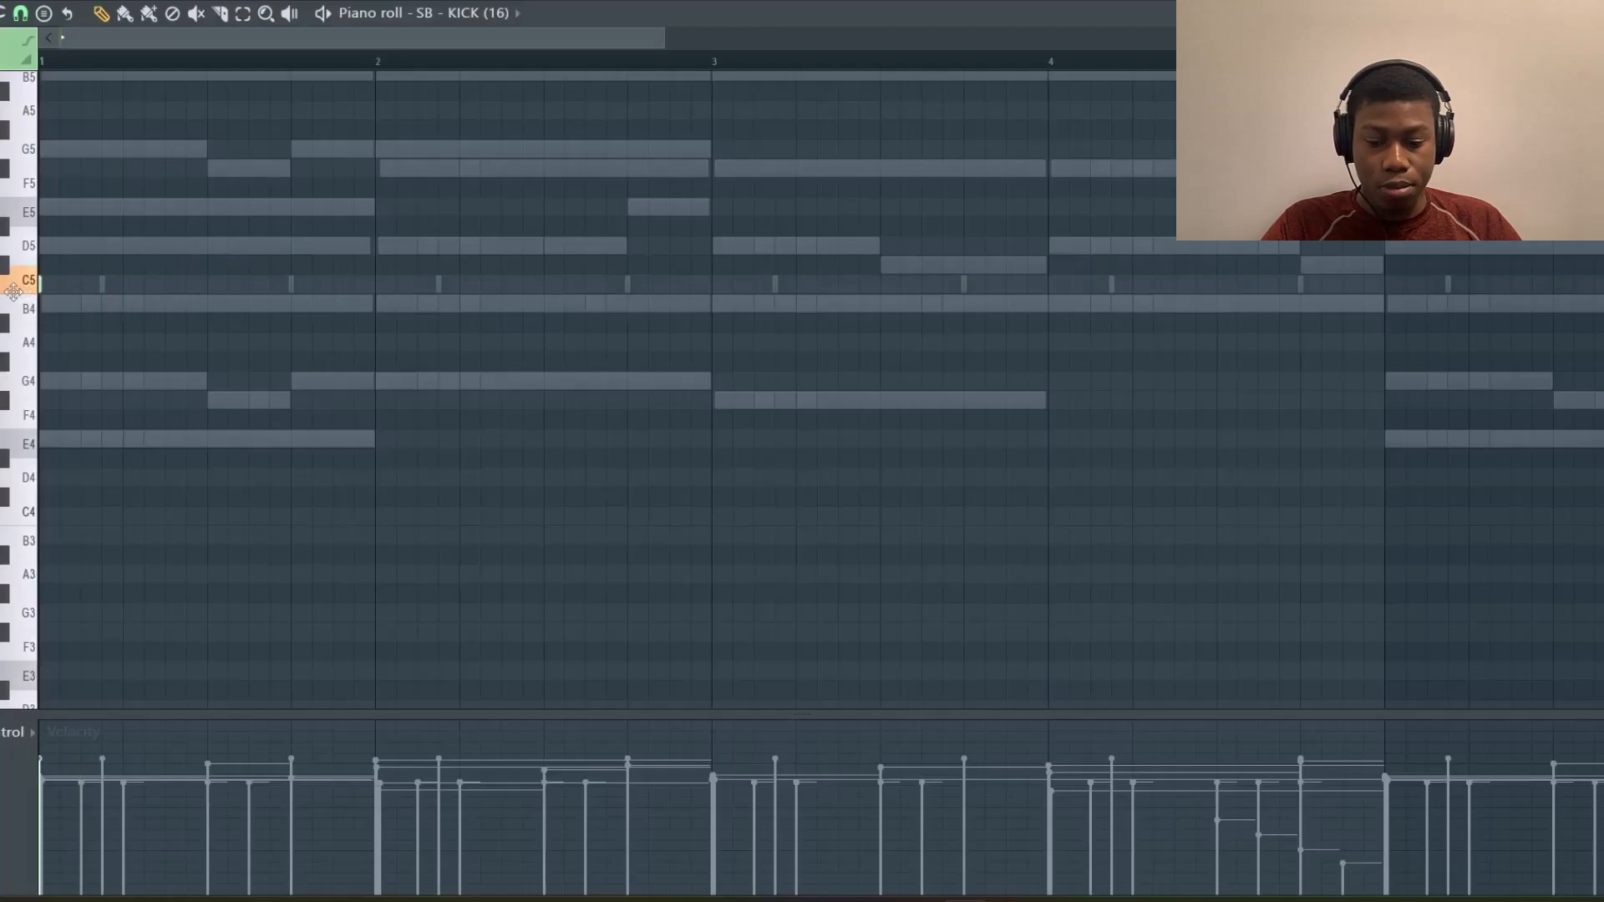
left_click(163, 284)
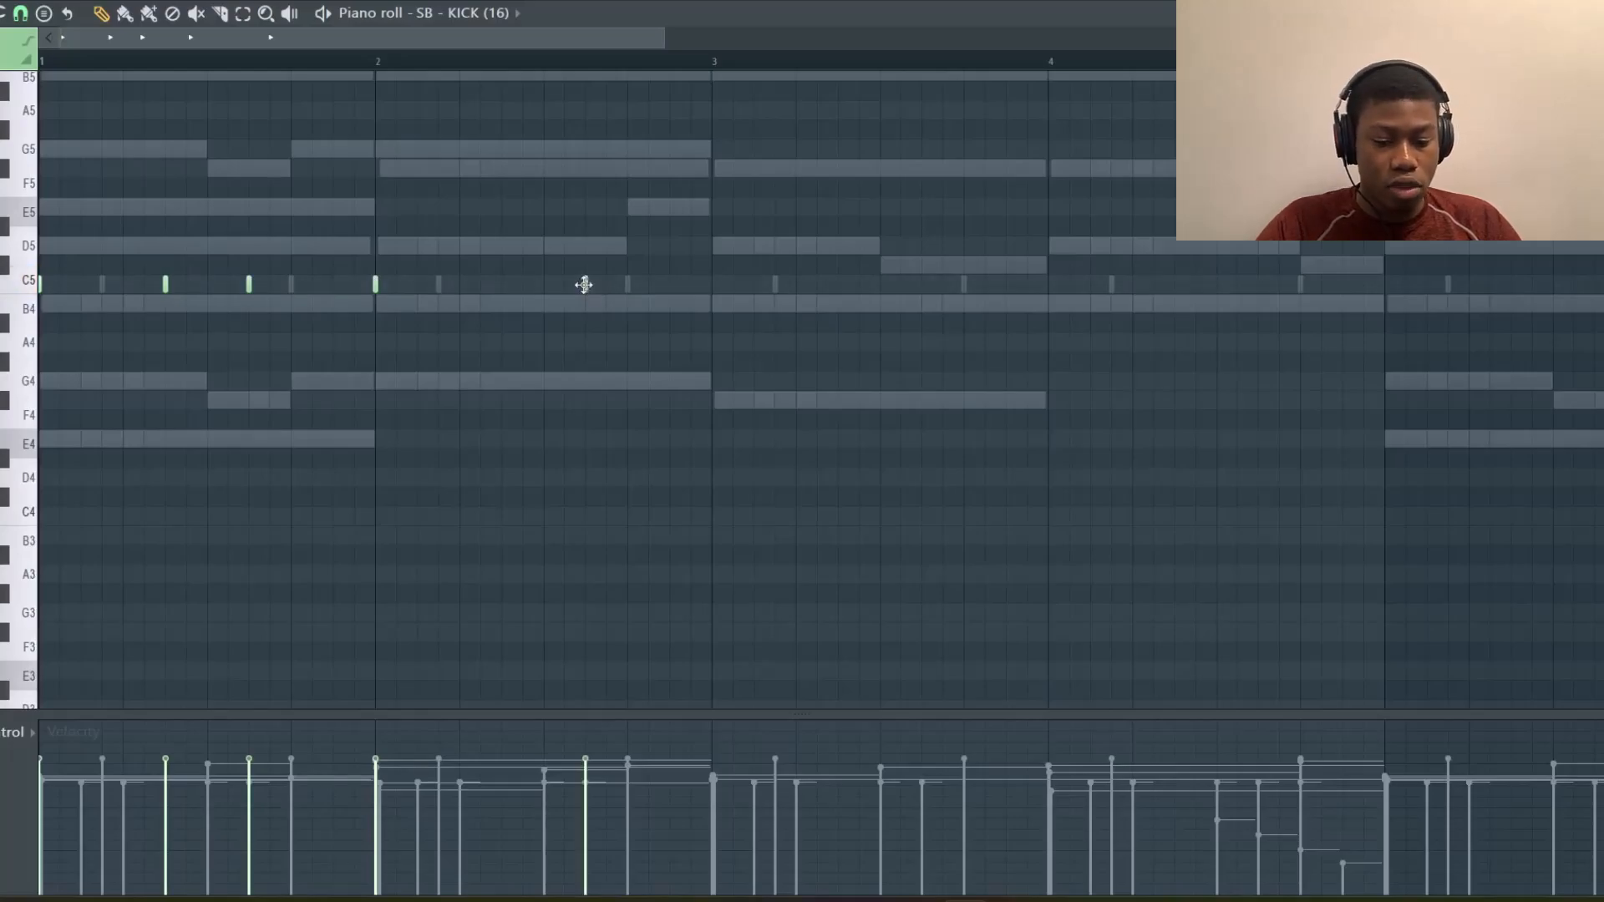
key("space")
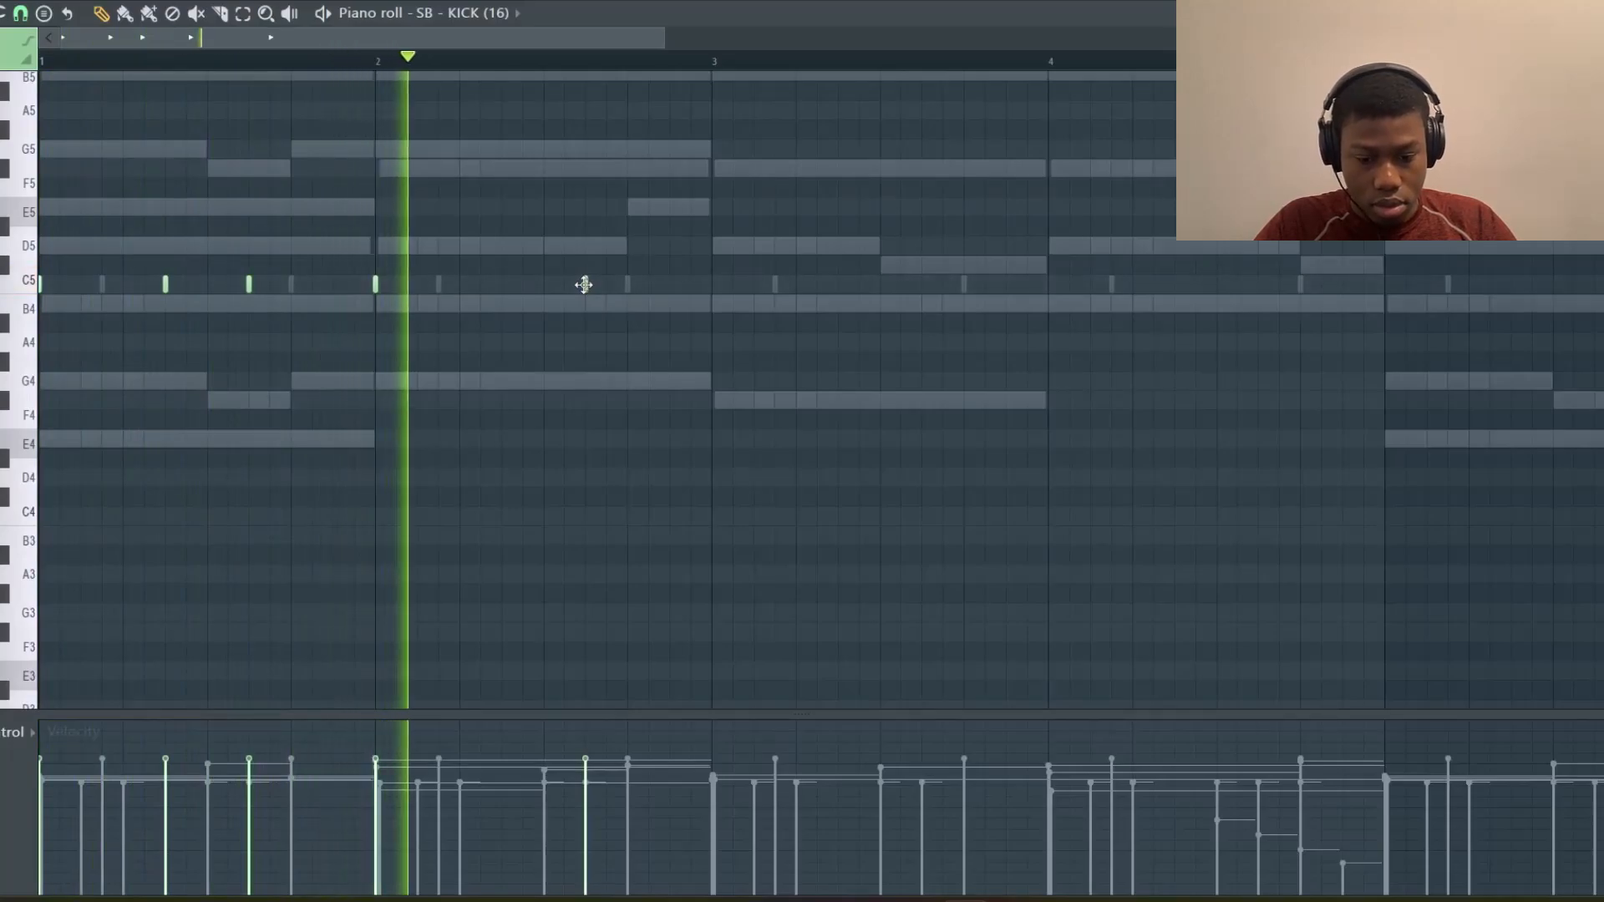
key("space")
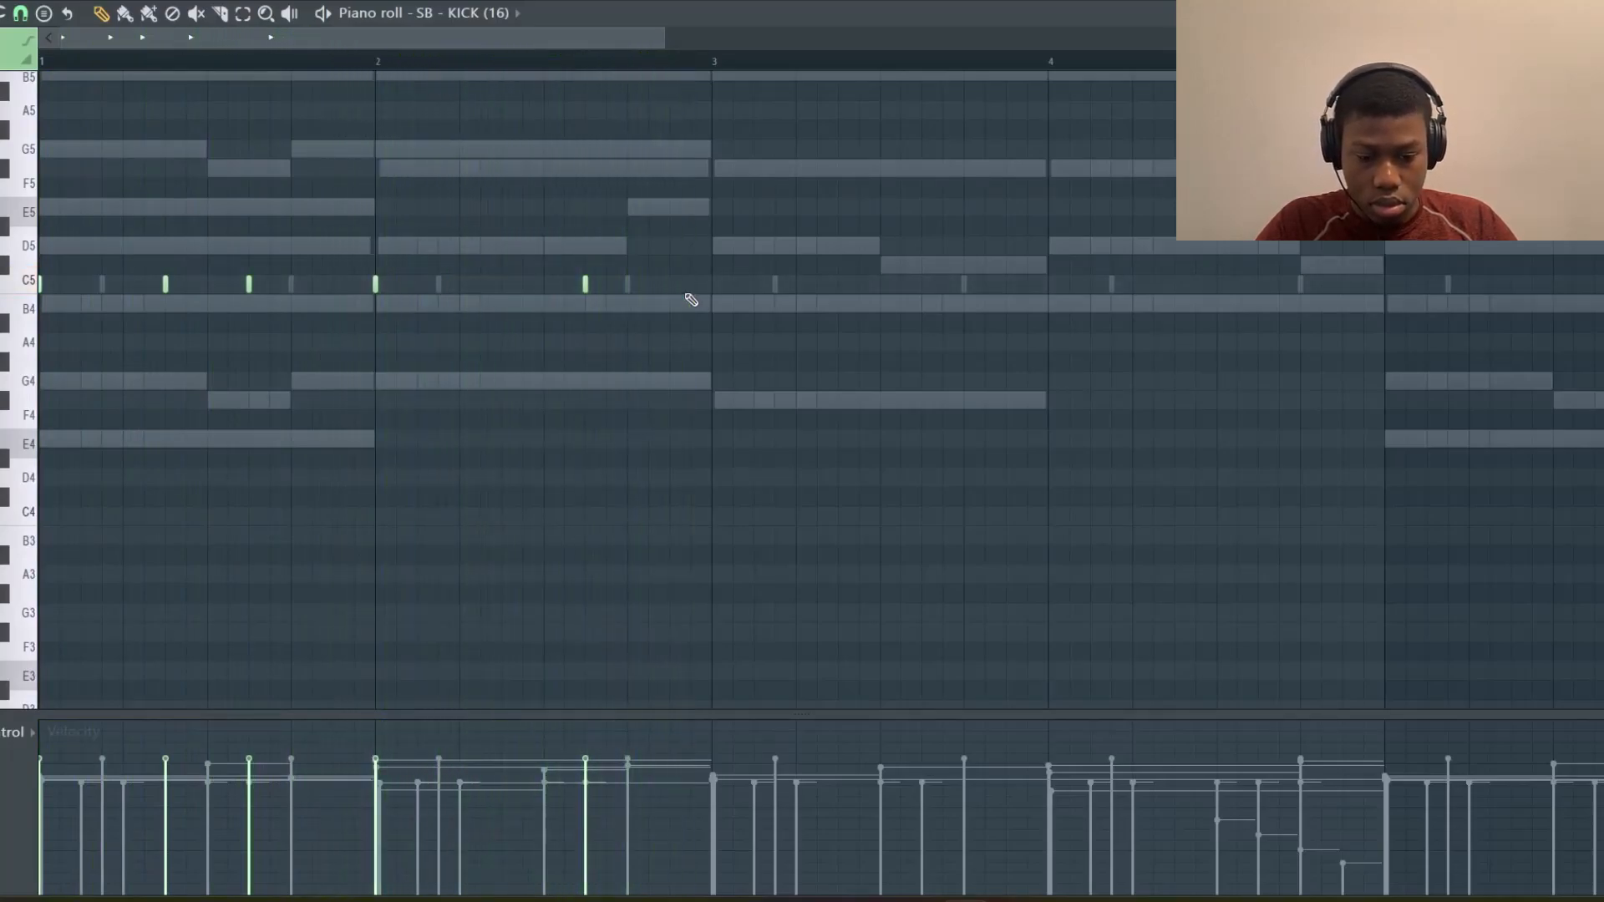
Duplicate the selected kick notes forward along the pattern, deselect and play it back
key("ctrl+b")
key("shift+Right")
key("shift+Right")
key("shift+Right")
key("shift+Right")
key("shift+Right")
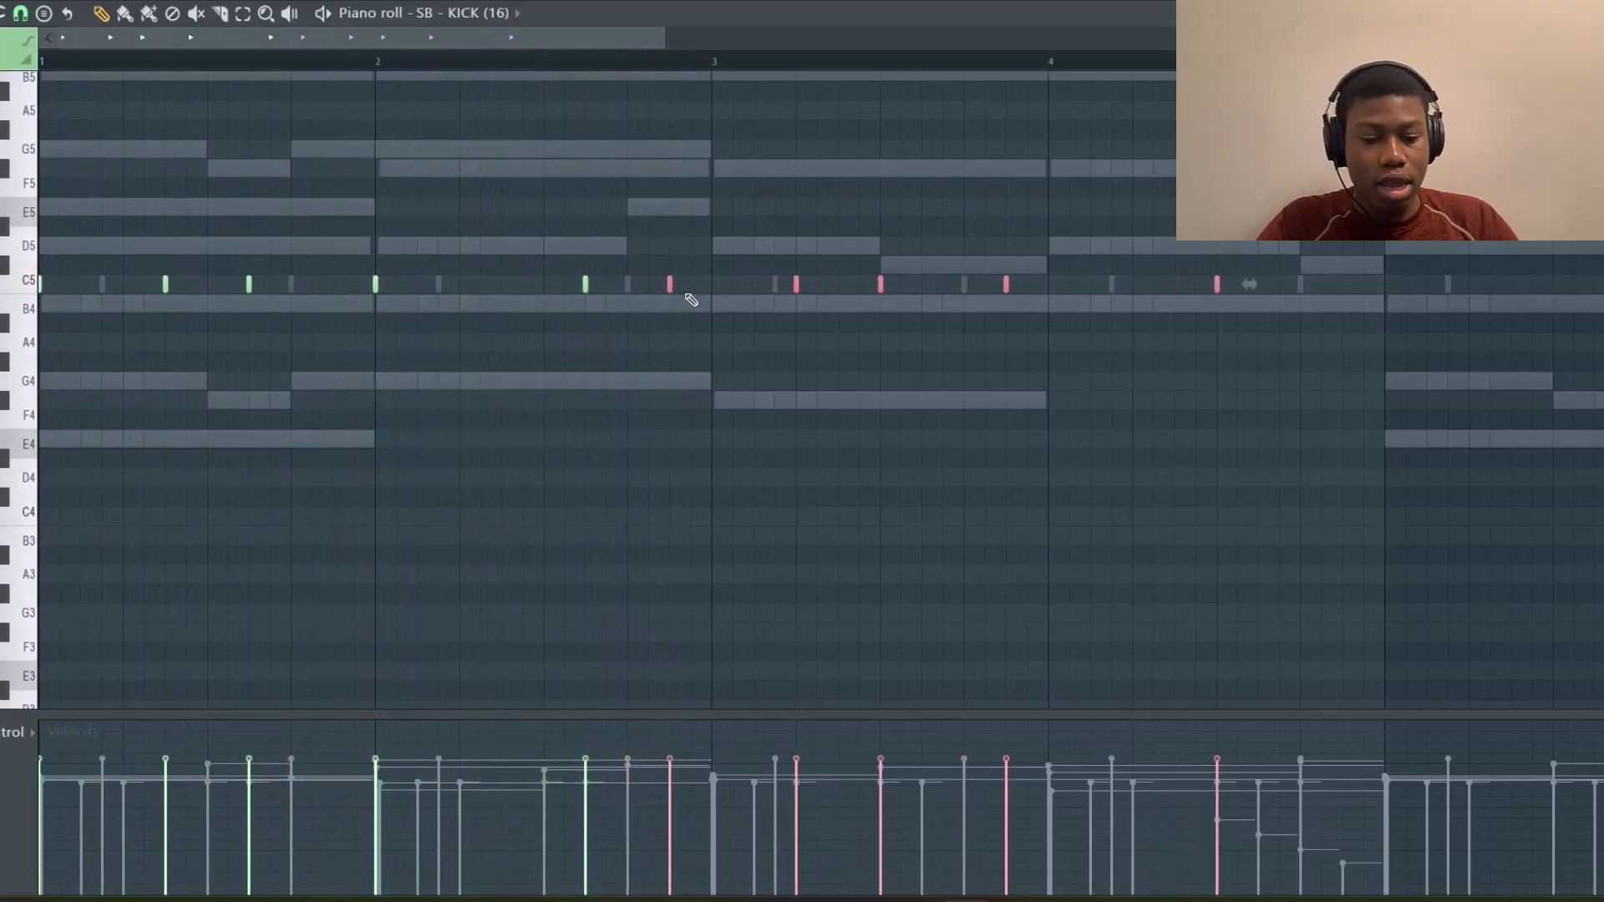
key("ctrl+d")
key("space")
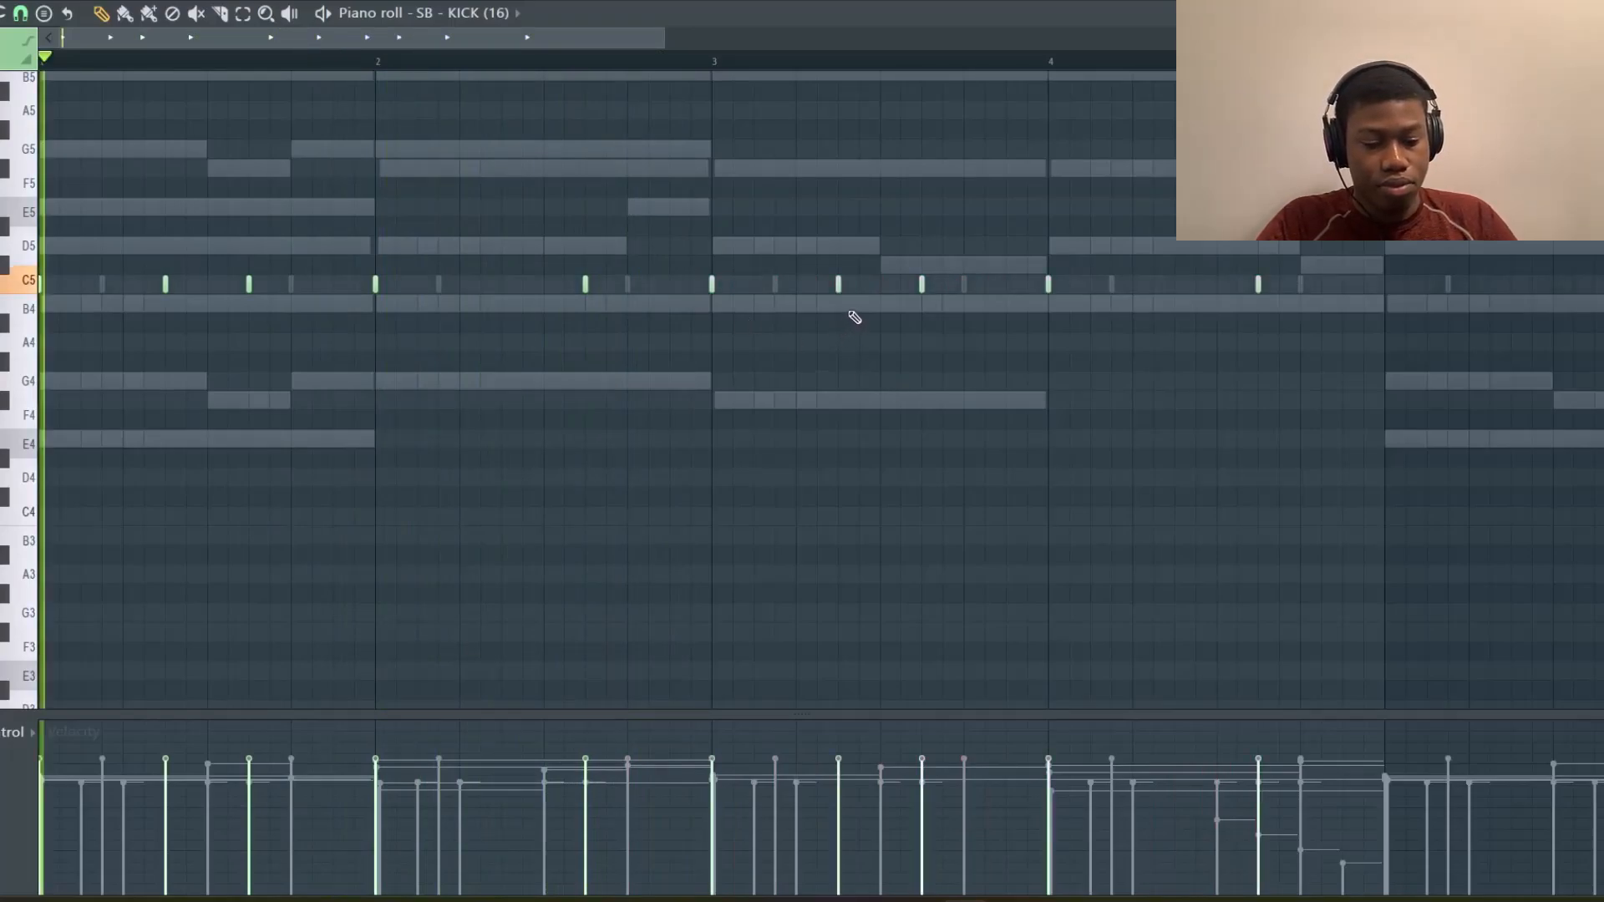
Add a kick note in bar 4 and duplicate the kick selection further along the pattern
scroll(930, 297, "right", 2)
scroll(933, 303, "right", 2)
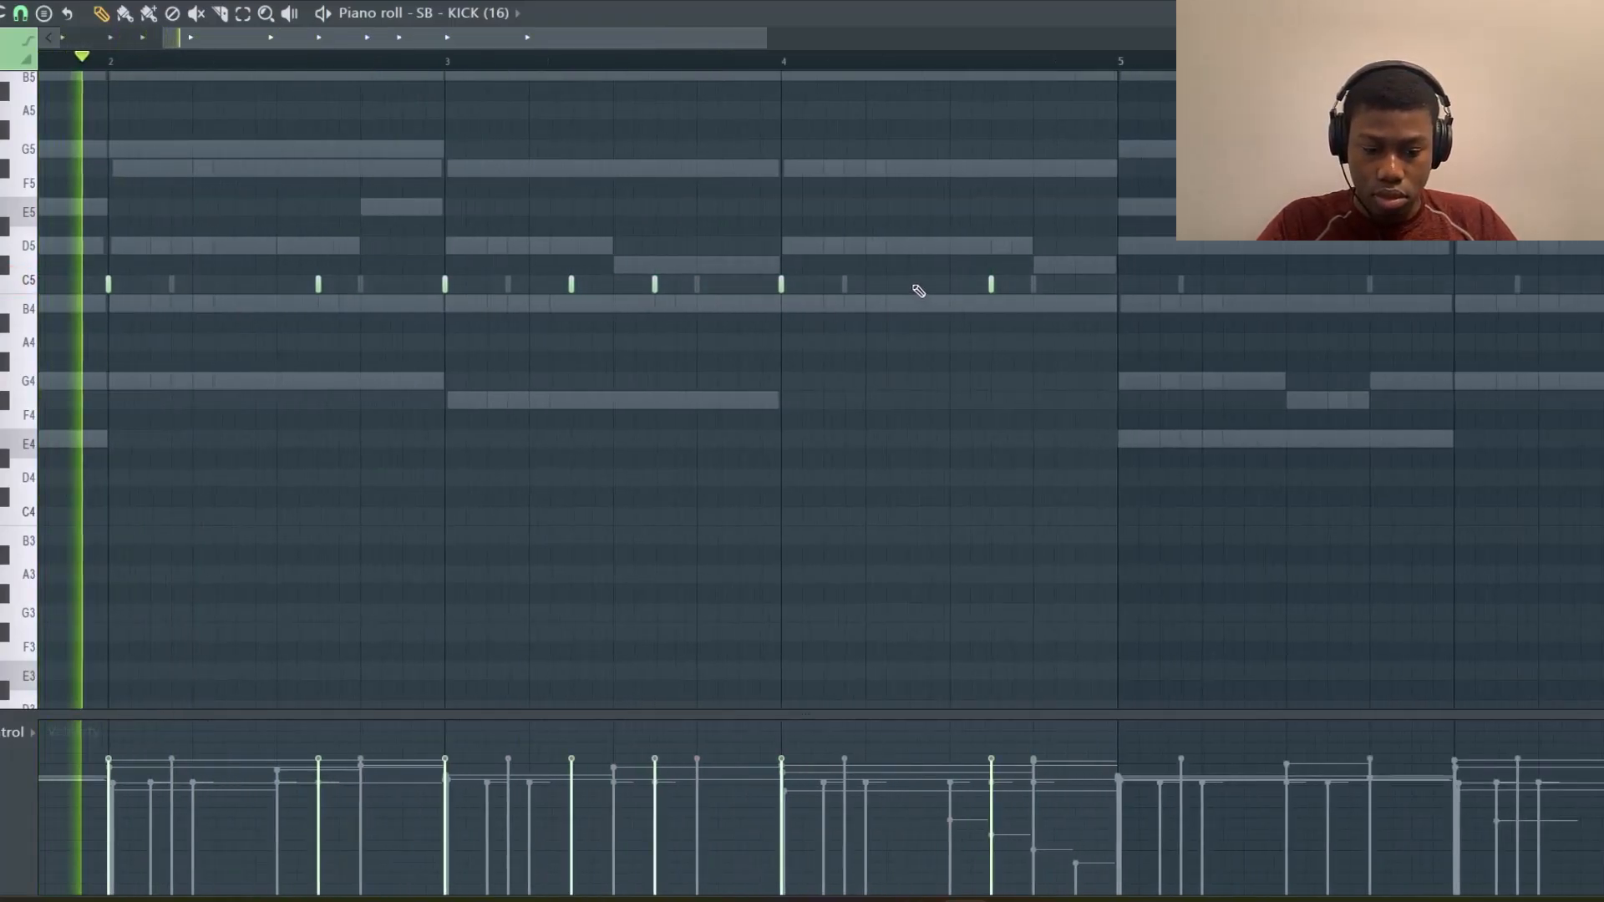
left_click(955, 288)
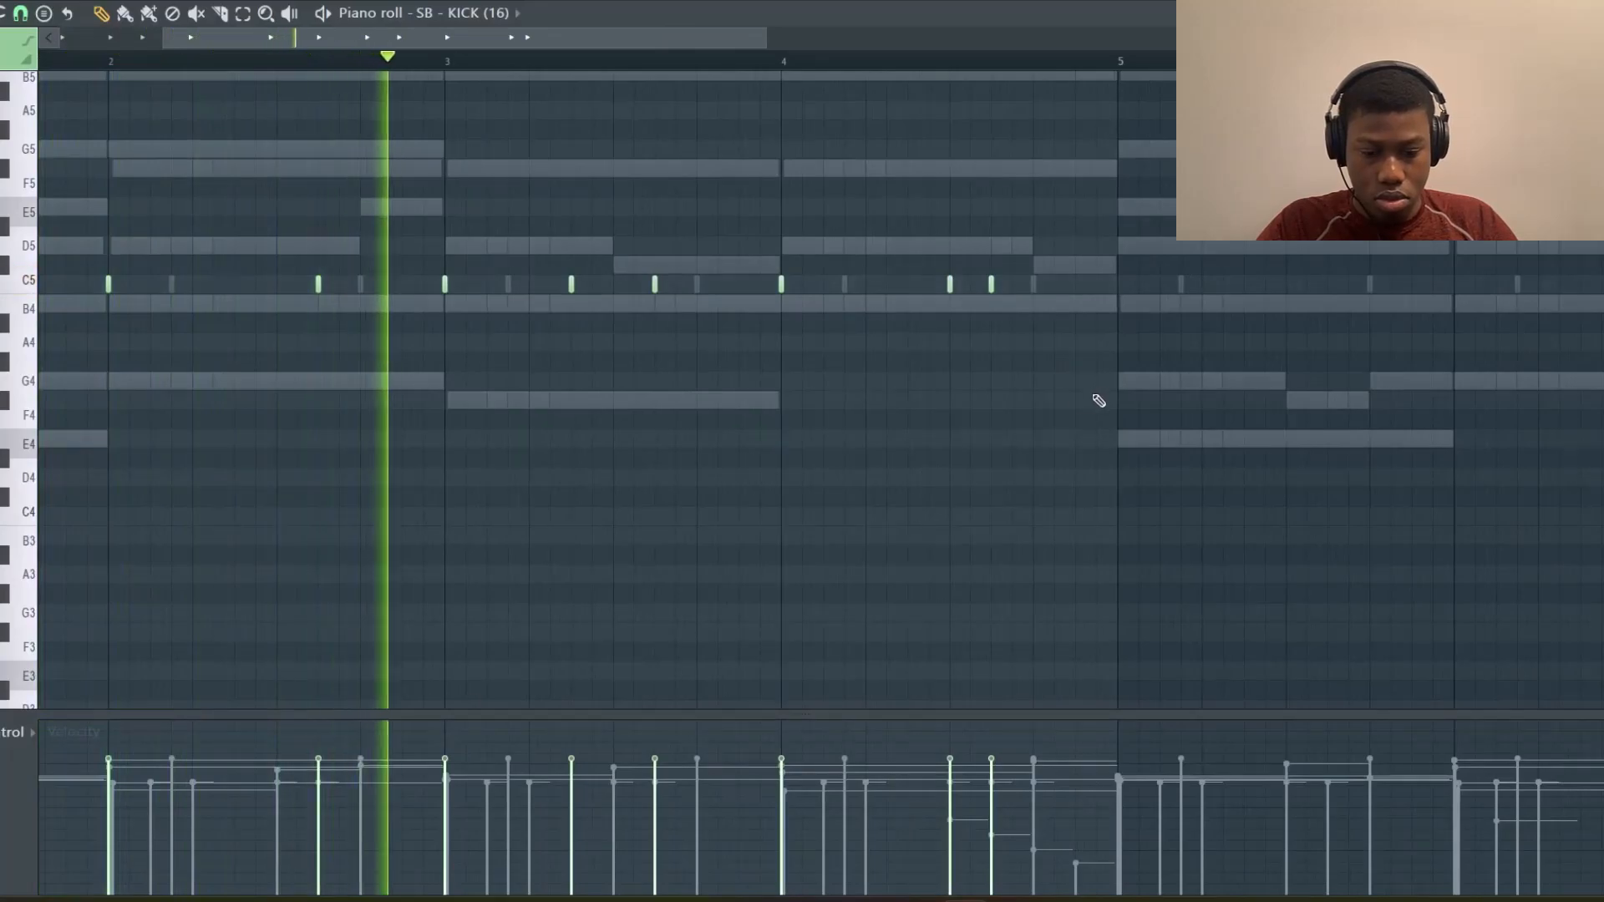
key("ctrl+b")
key("shift+Right")
key("shift+Right")
key("shift+Right")
key("shift+Right")
key("shift+Right")
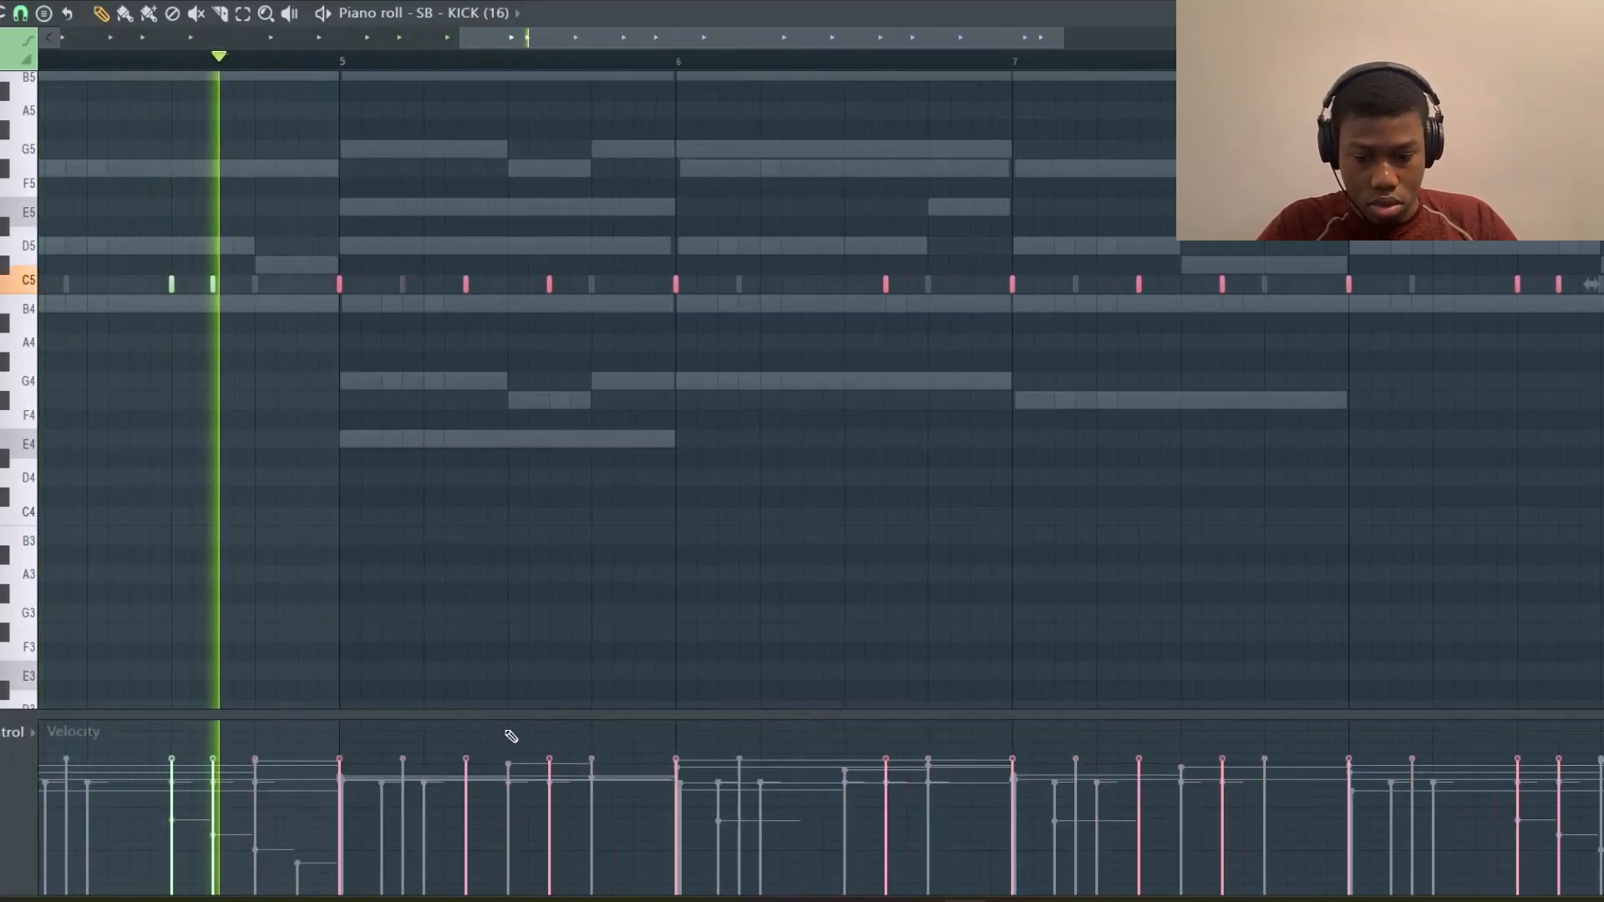
Add a final kick note at the end of bar 8 and play the kick pattern
scroll(714, 471, "right", 3)
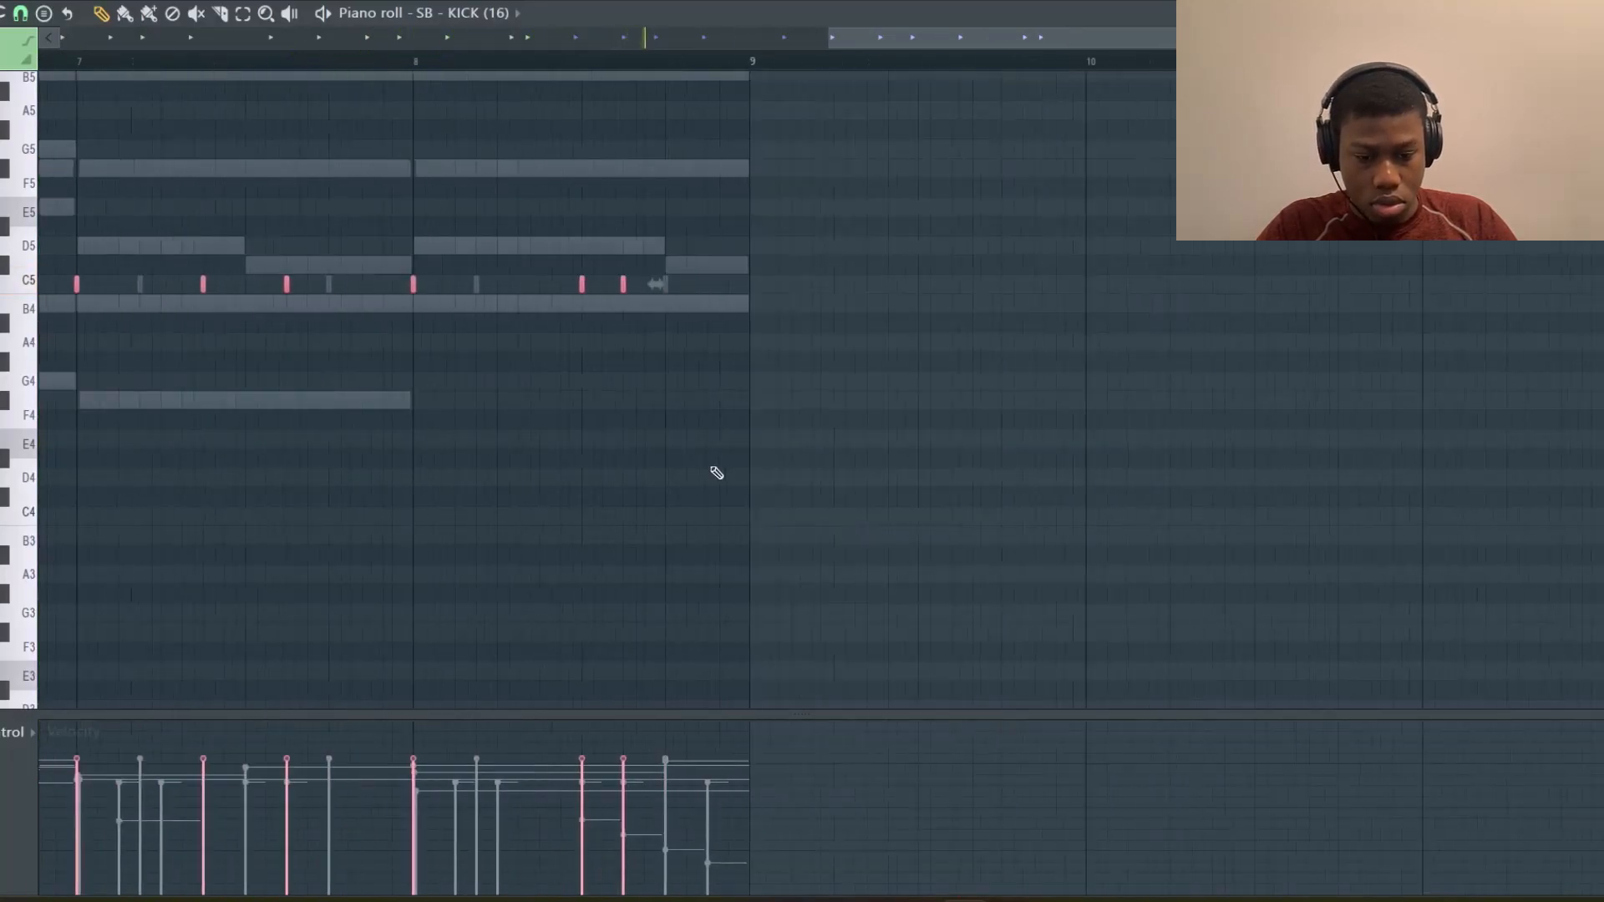
left_click(678, 285)
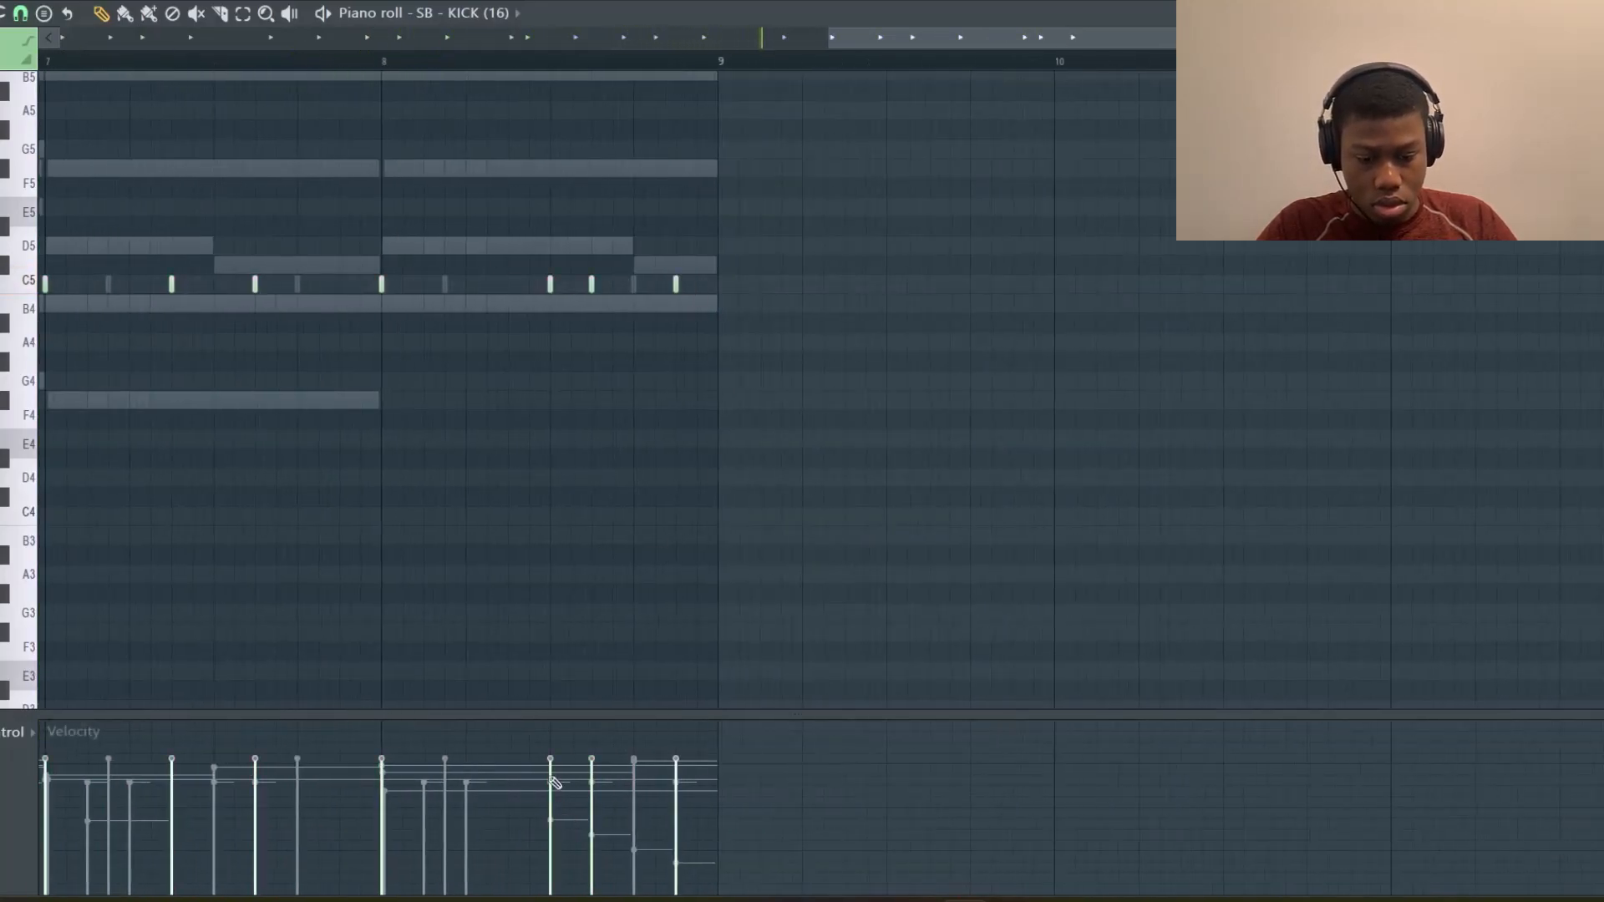
key("space")
scroll(664, 650, "left", 2)
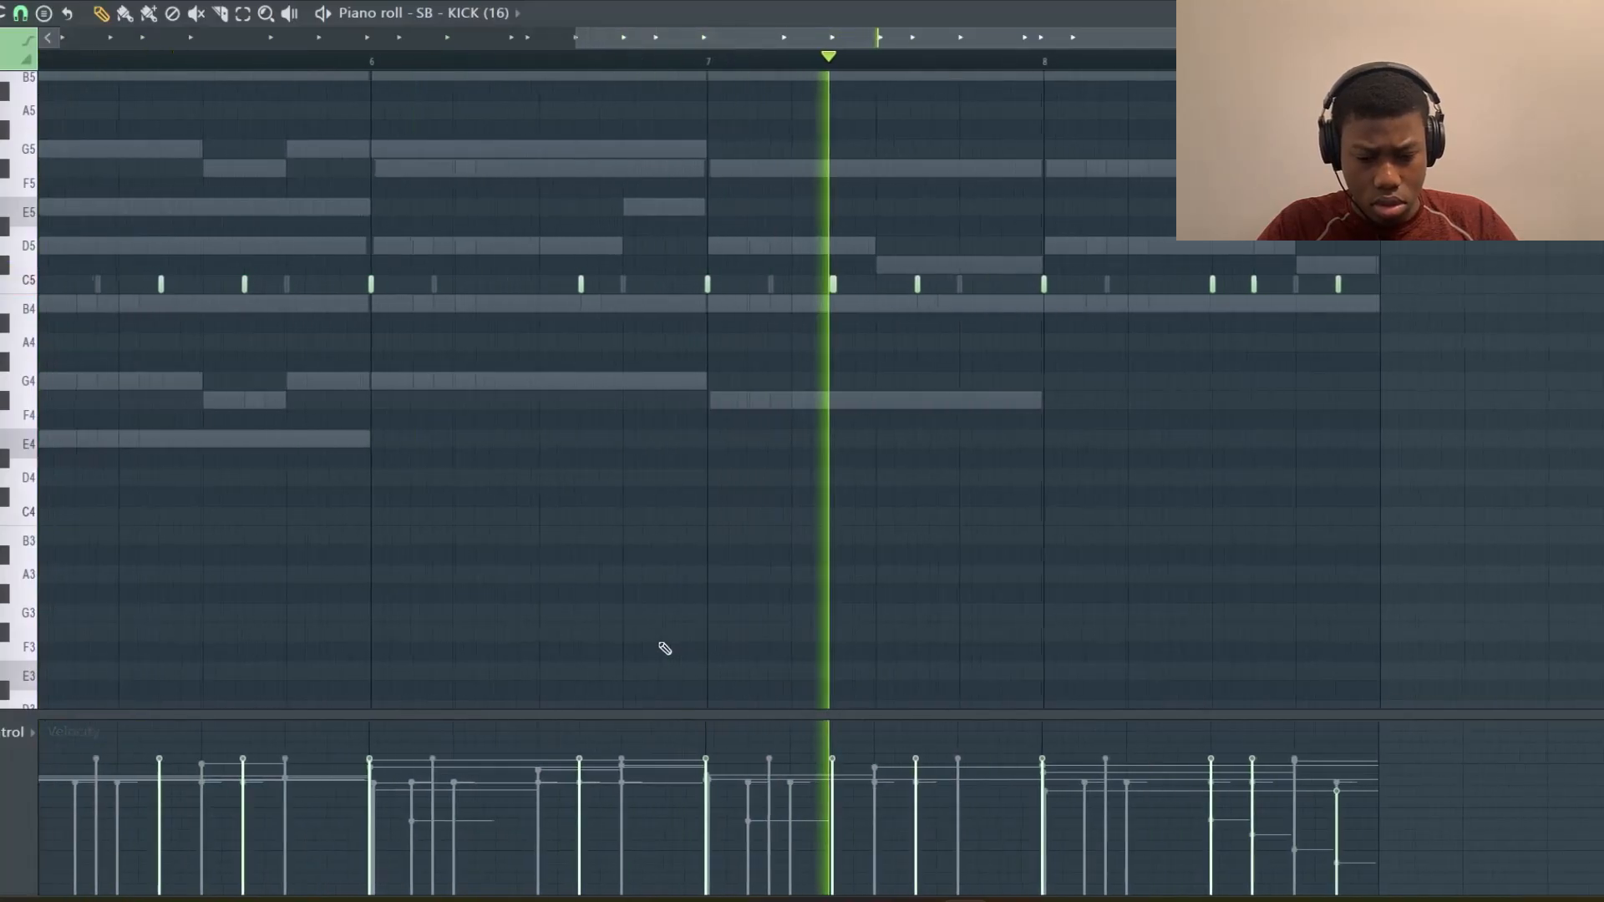
scroll(664, 648, "down", 2)
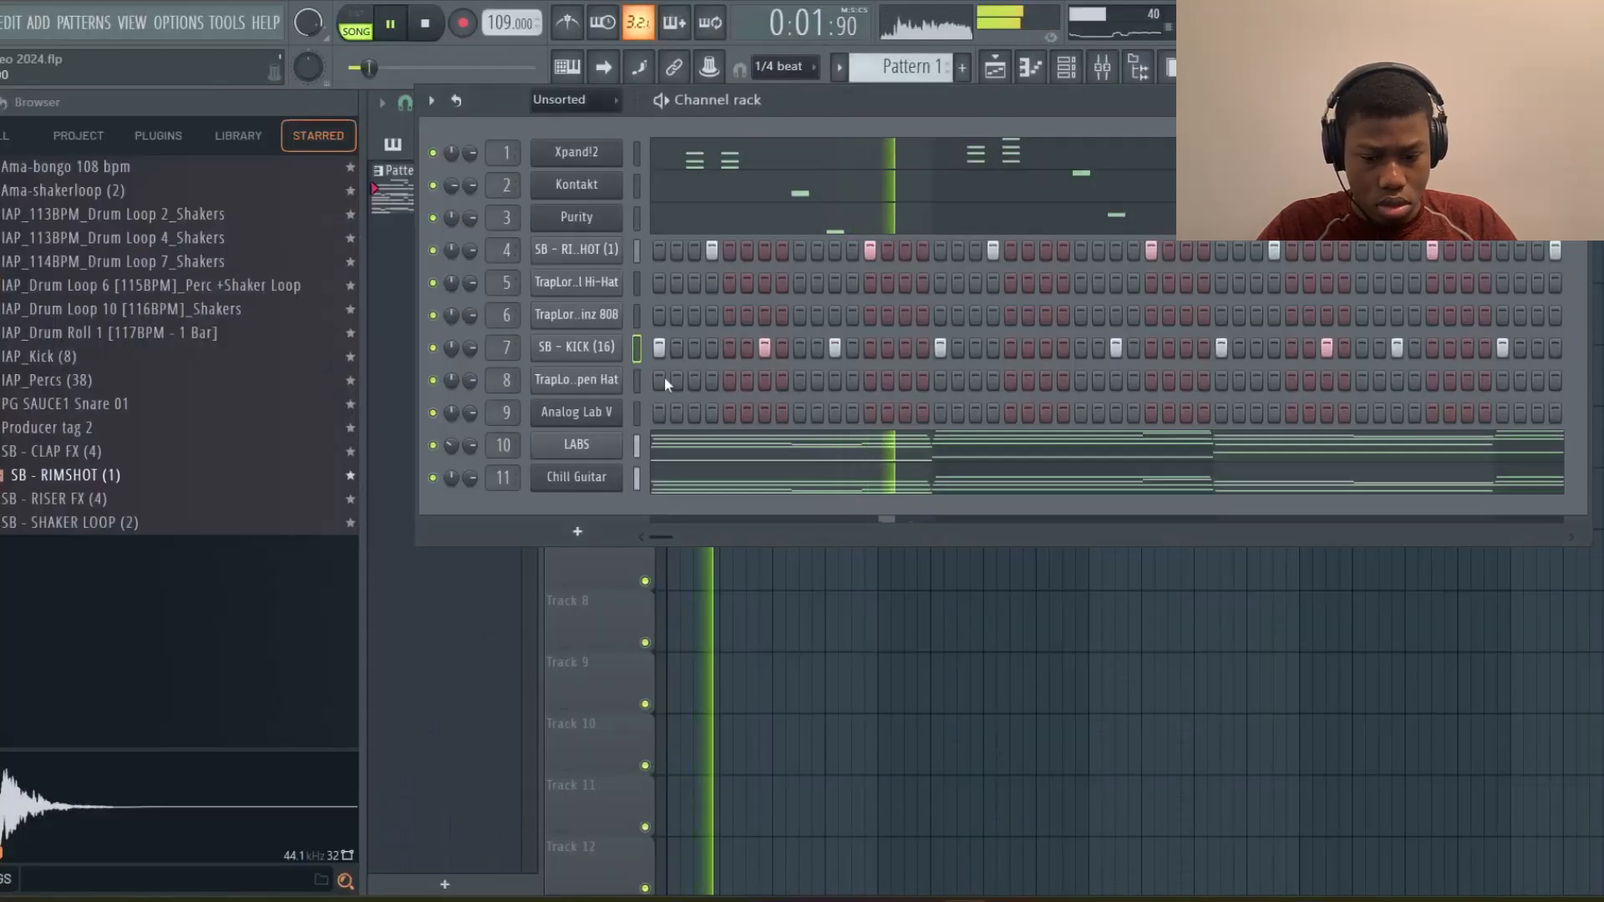
key("space")
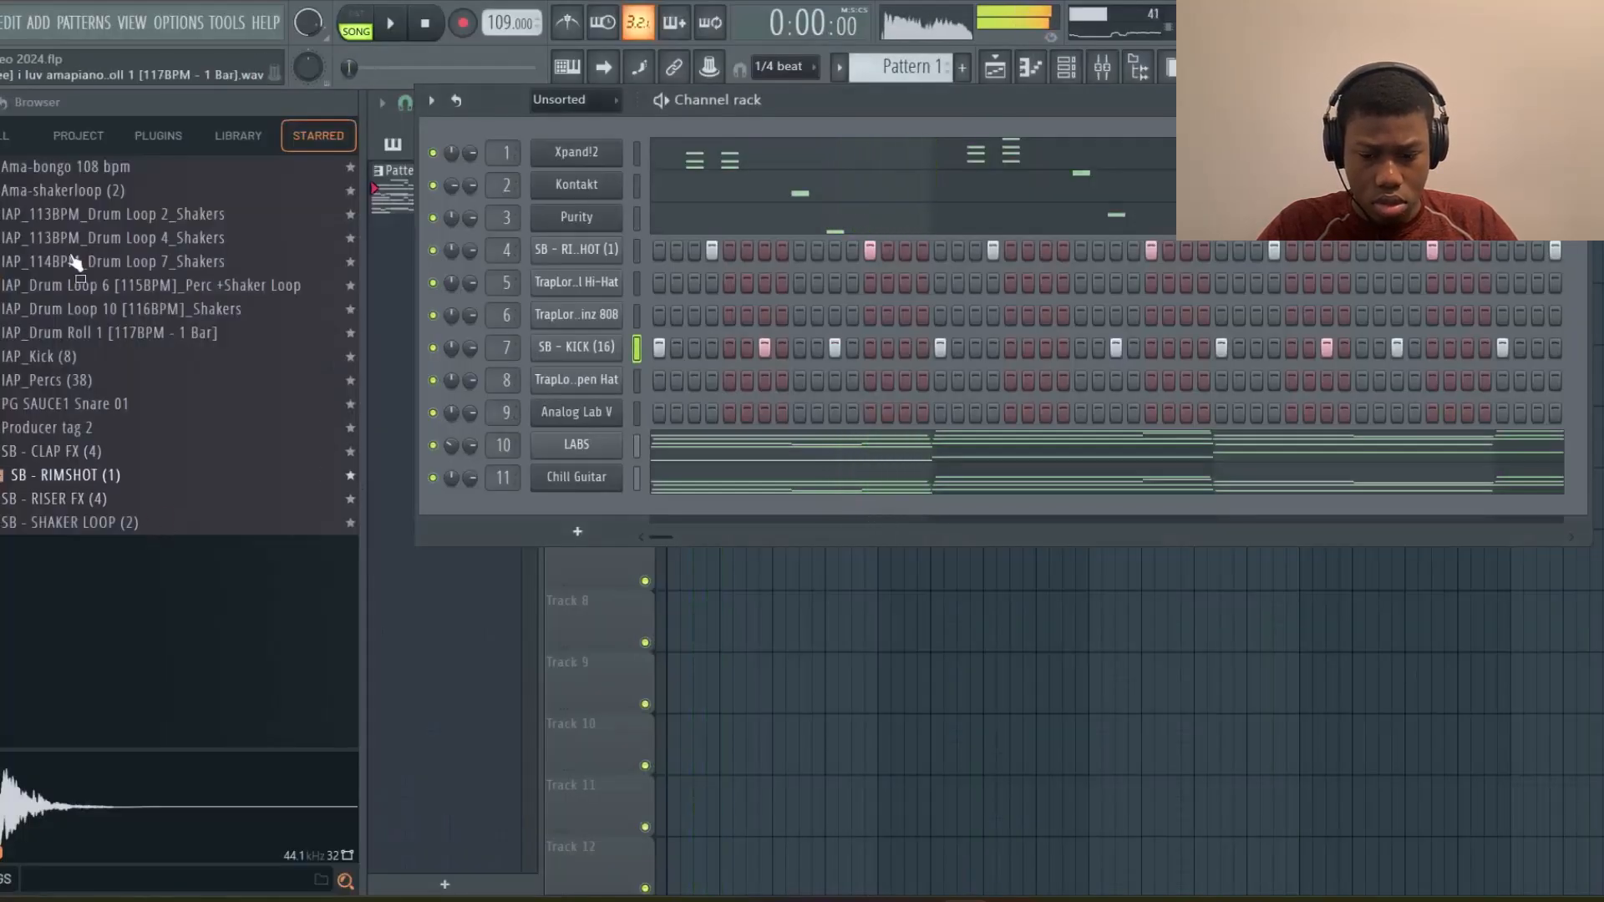
Replace the kick channel's sample with SB - KICK (17) from the Kicks folder
scroll(138, 535, "down", 5)
scroll(137, 532, "up", 1)
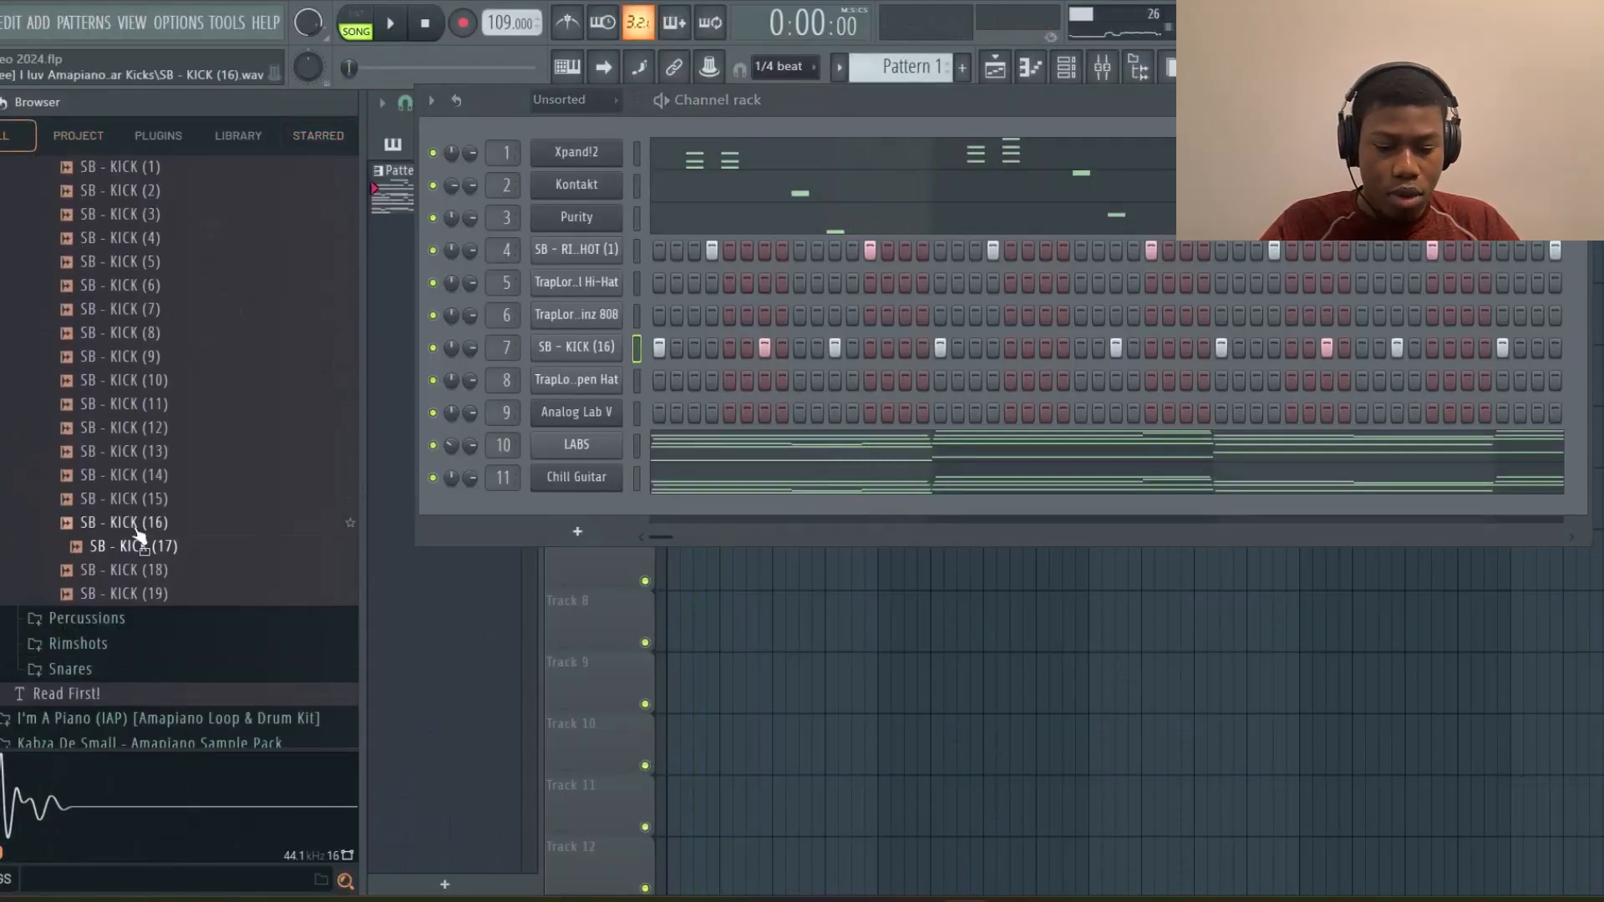
left_click(138, 544)
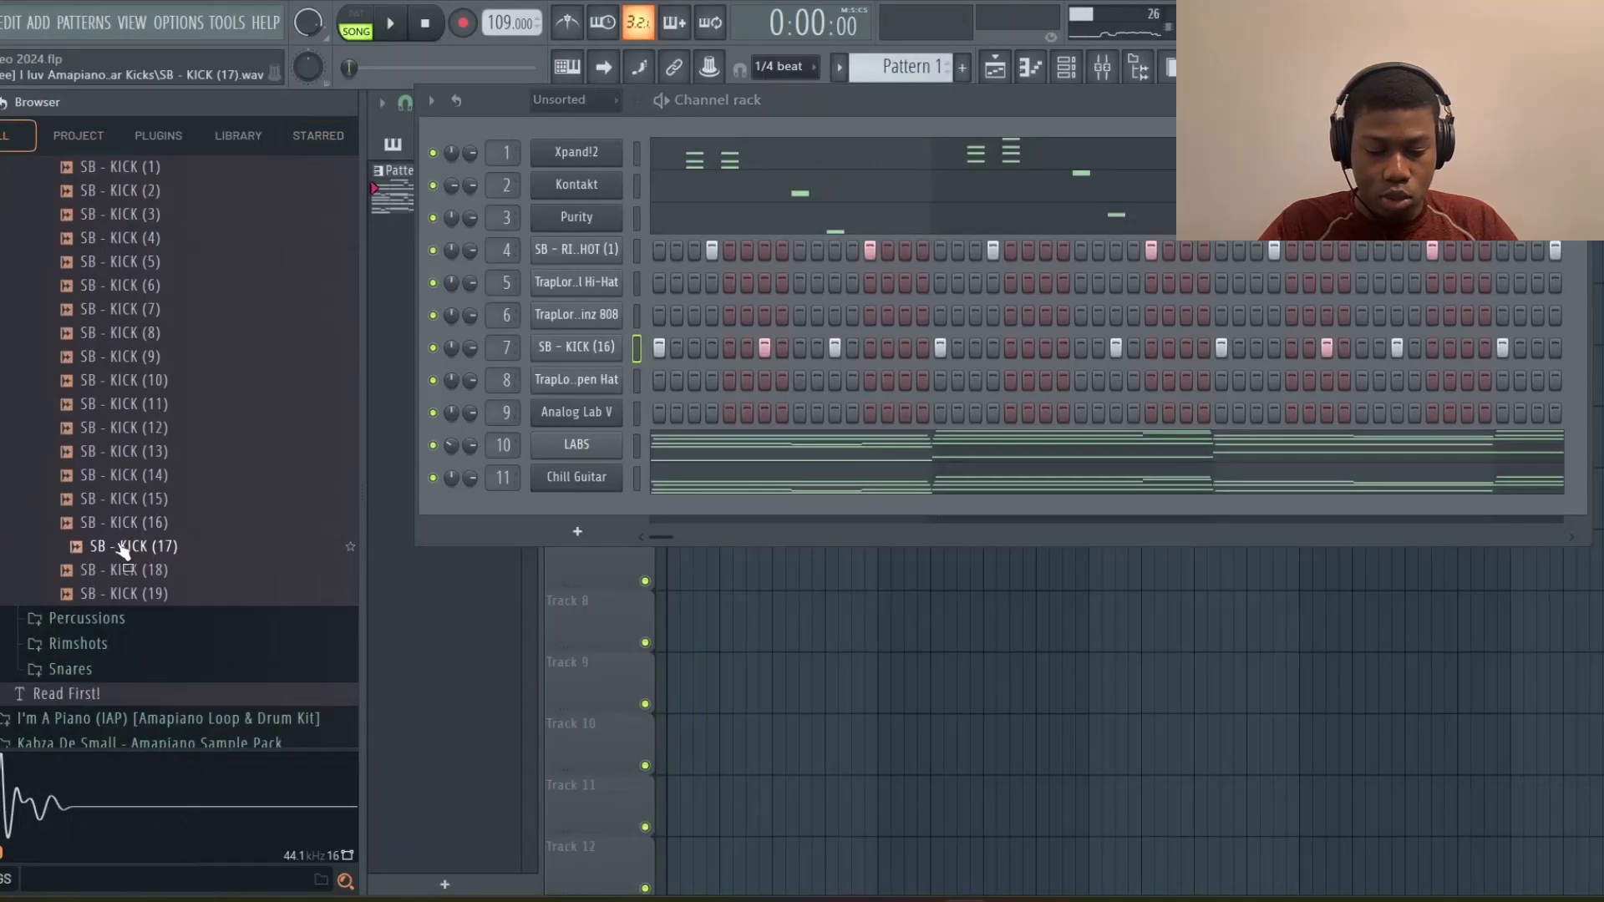
left_click_drag(123, 547, 494, 478)
left_click_drag(495, 479, 578, 348)
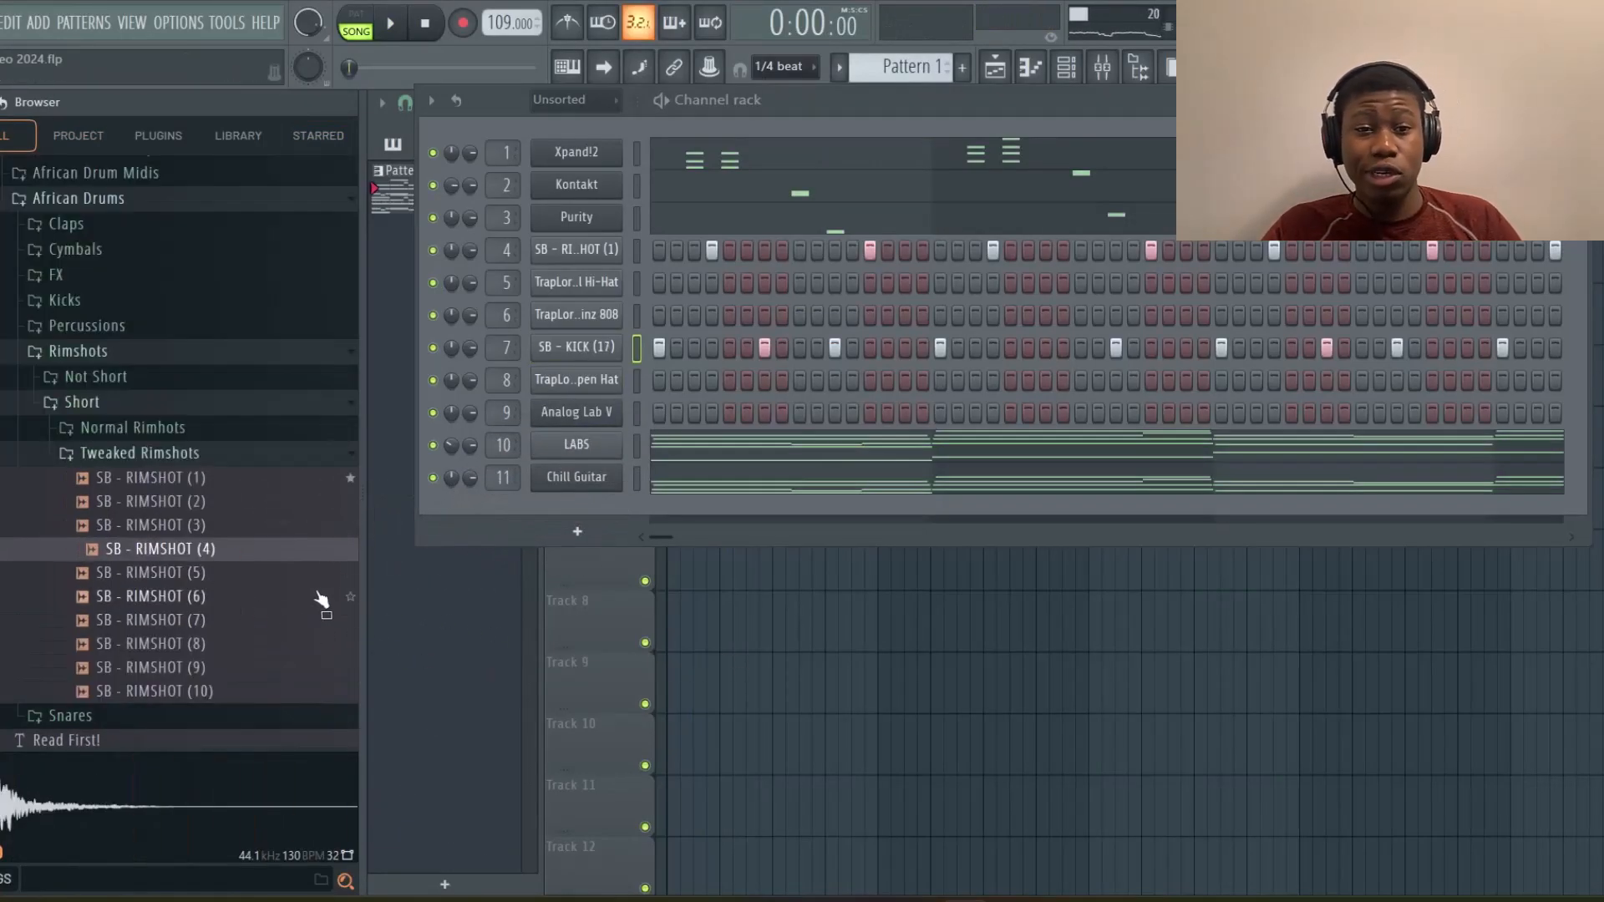
Load SB - RIMSHOT (4) from Tweaked Rimshots onto the hi-hat channel and add a step in its pattern
left_click(171, 552)
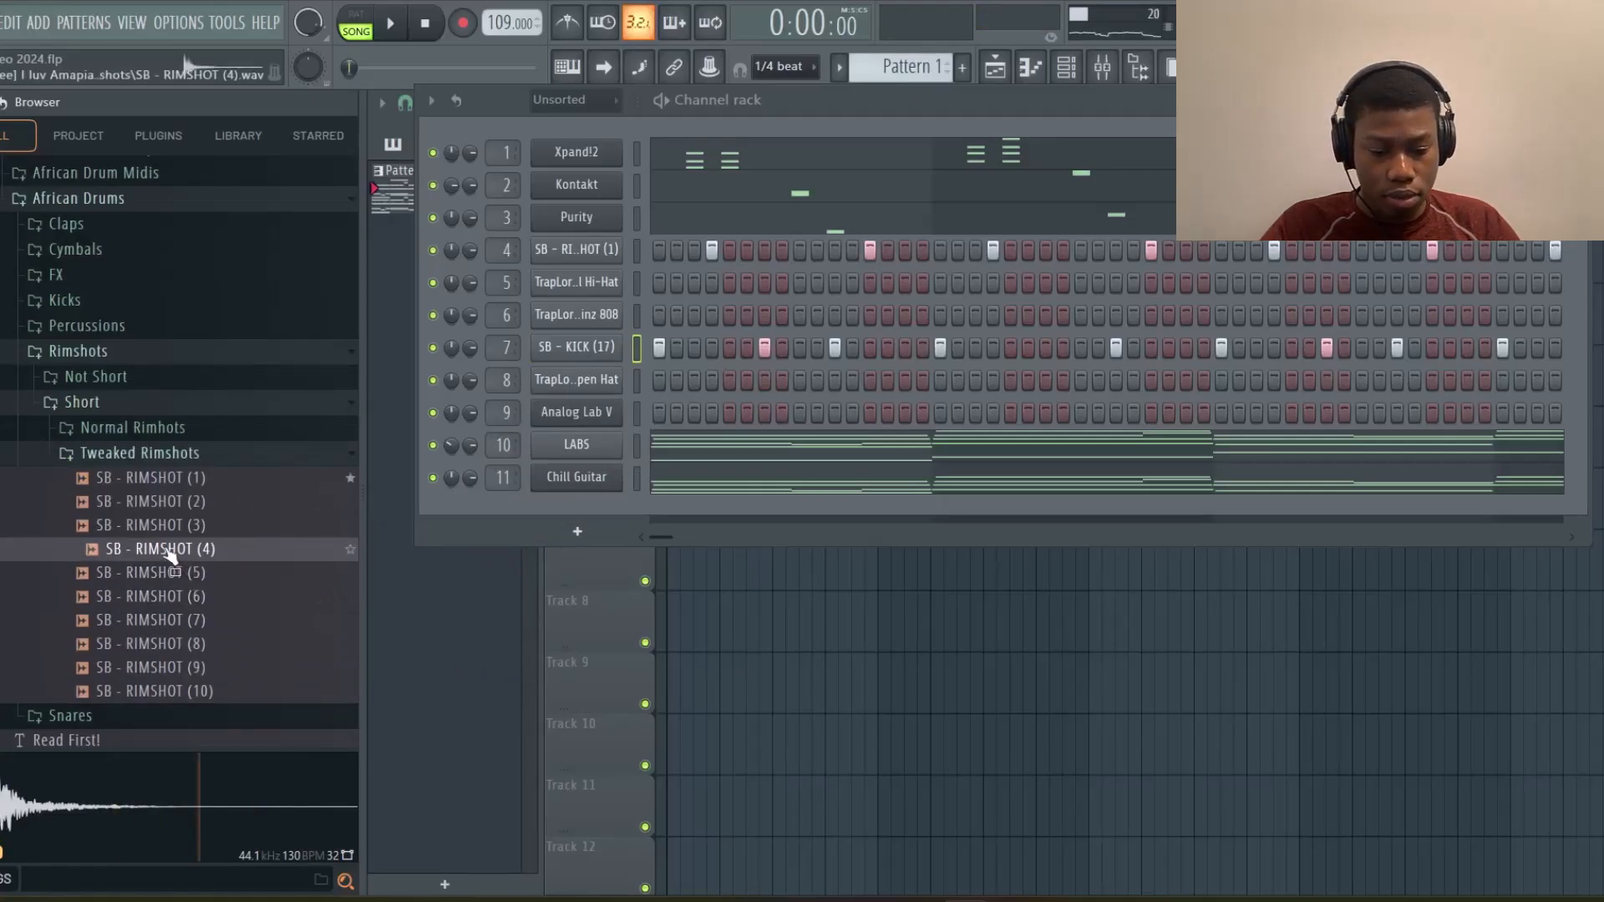
left_click_drag(170, 551, 577, 284)
key("space")
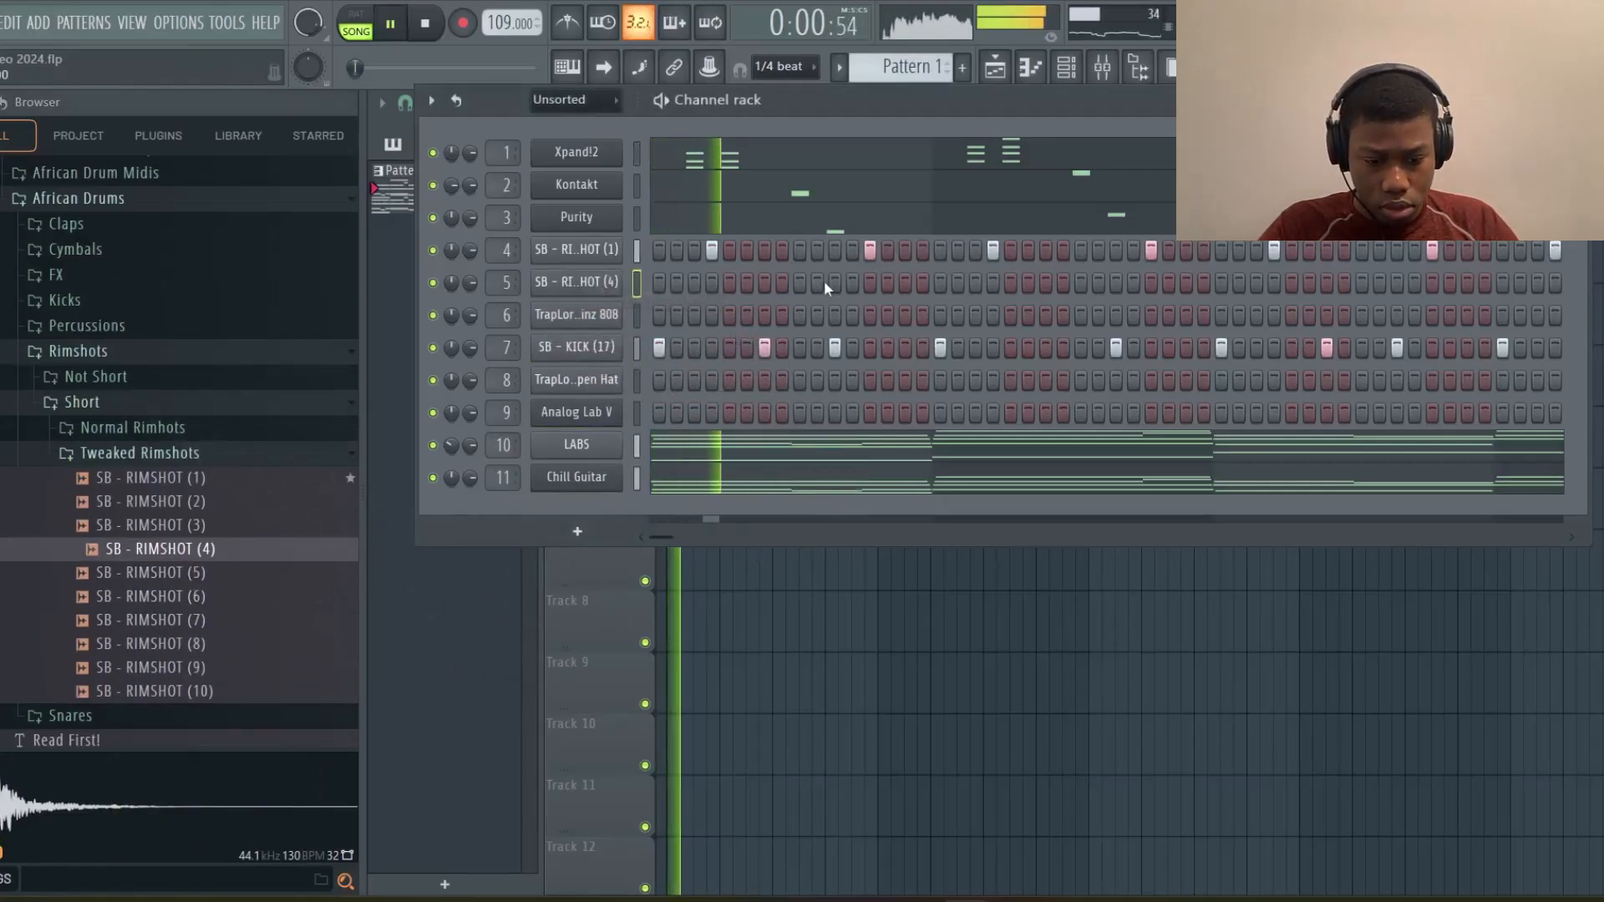
left_click(816, 284)
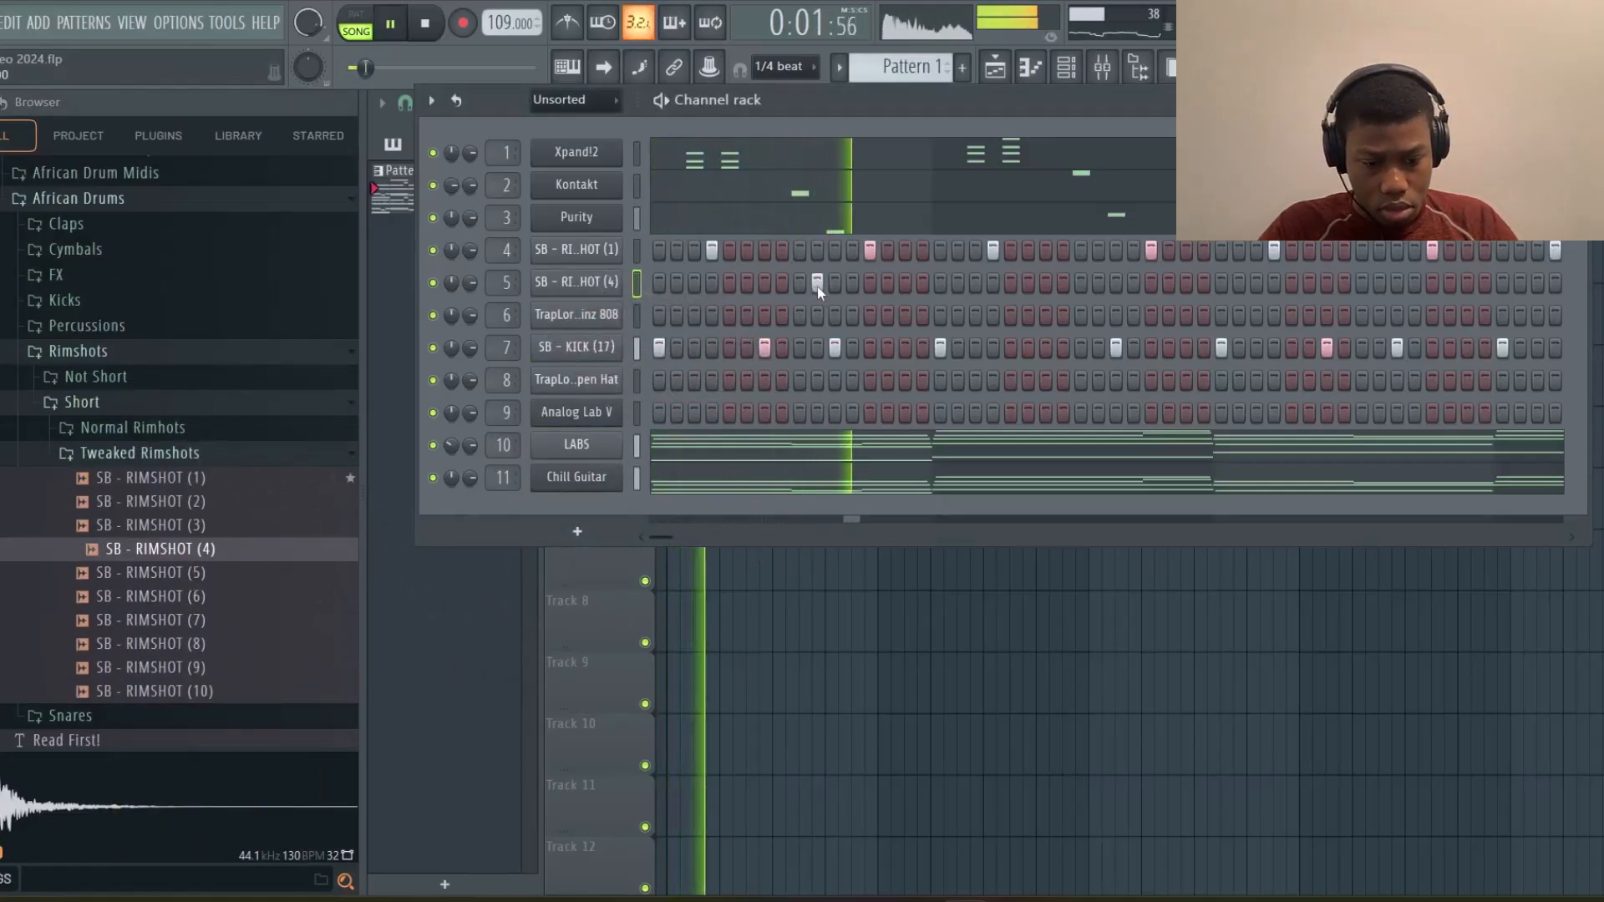
Add a rimshot note on C5 near the end of bar 3 in the rimshot piano roll and close it
left_click(1031, 69)
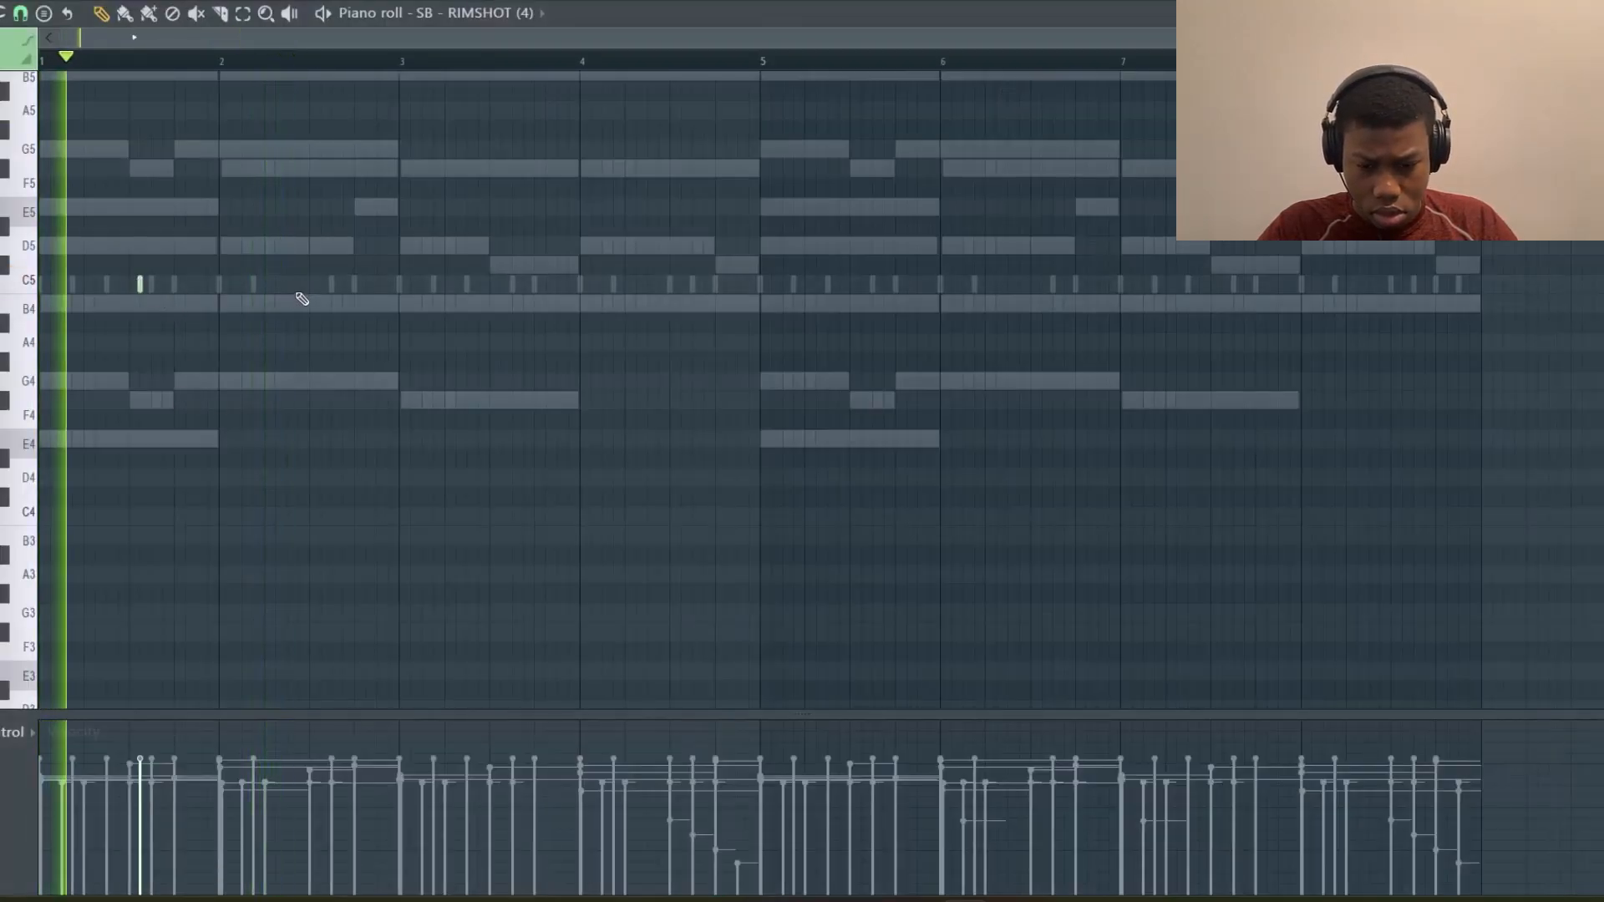
scroll(305, 295, "up", 2, "ctrl")
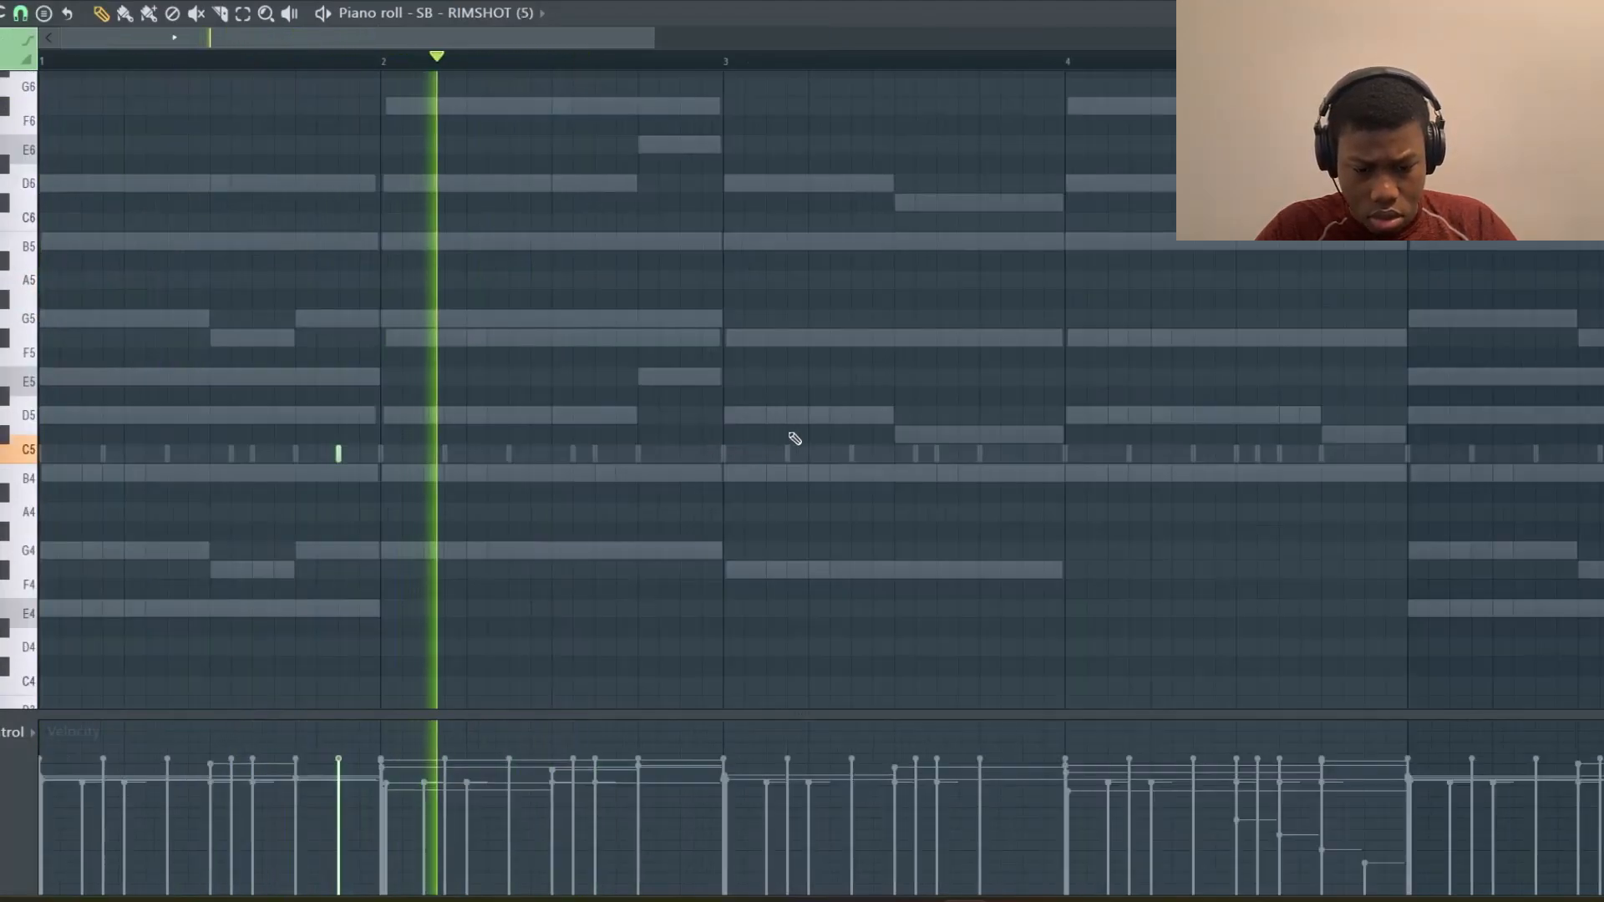
left_click(1019, 459)
scroll(1022, 462, "right", 2)
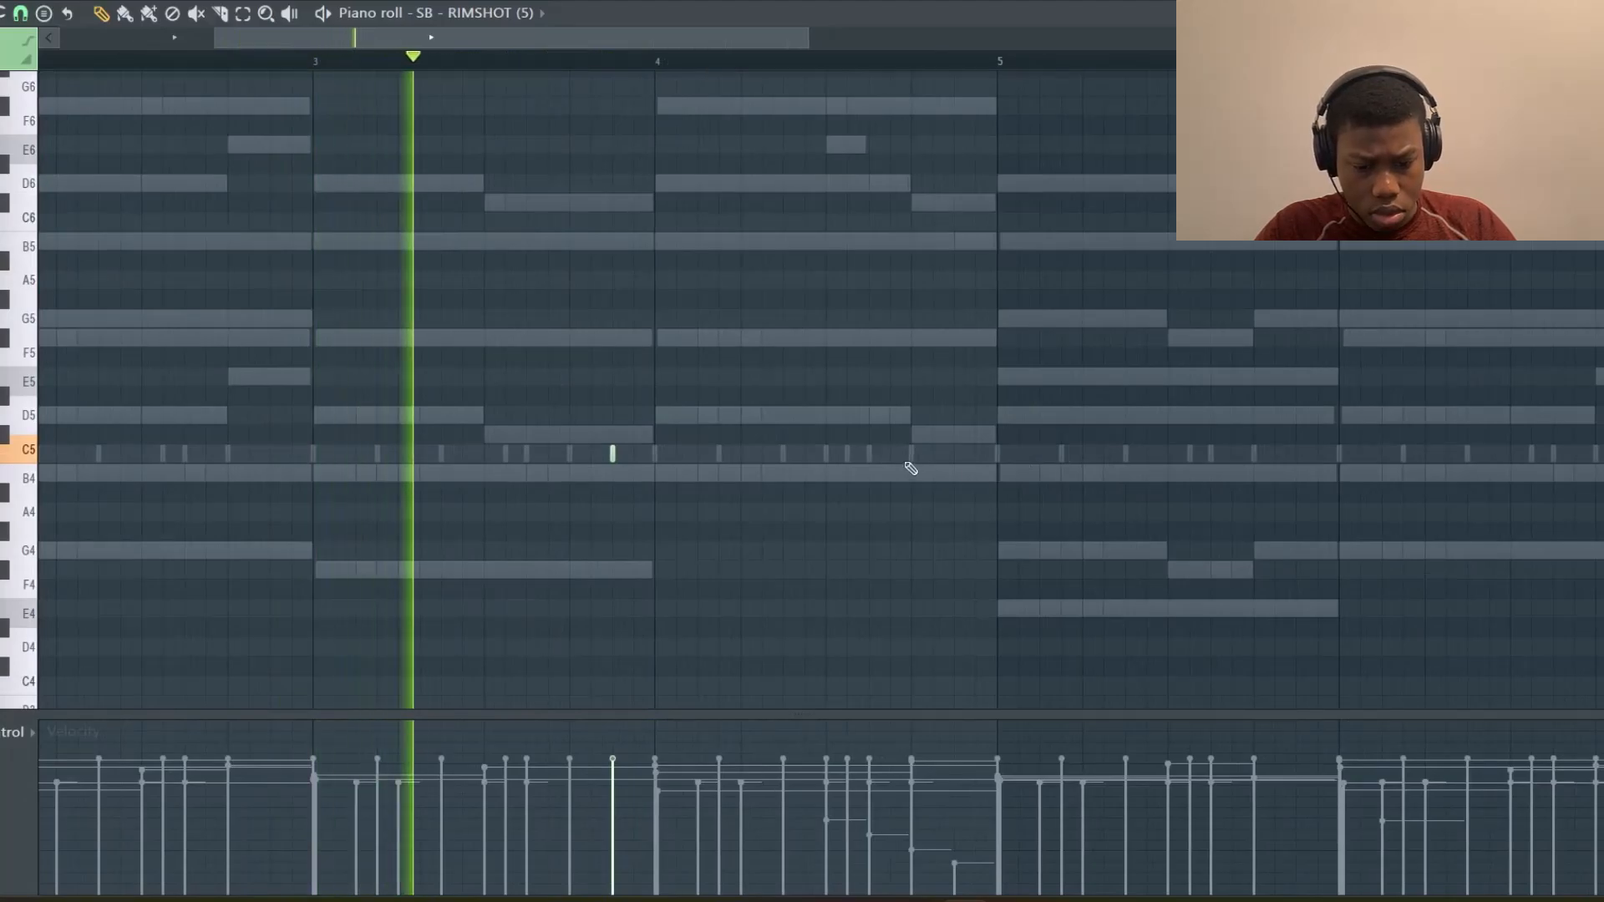
scroll(1033, 469, "down", 2, "ctrl")
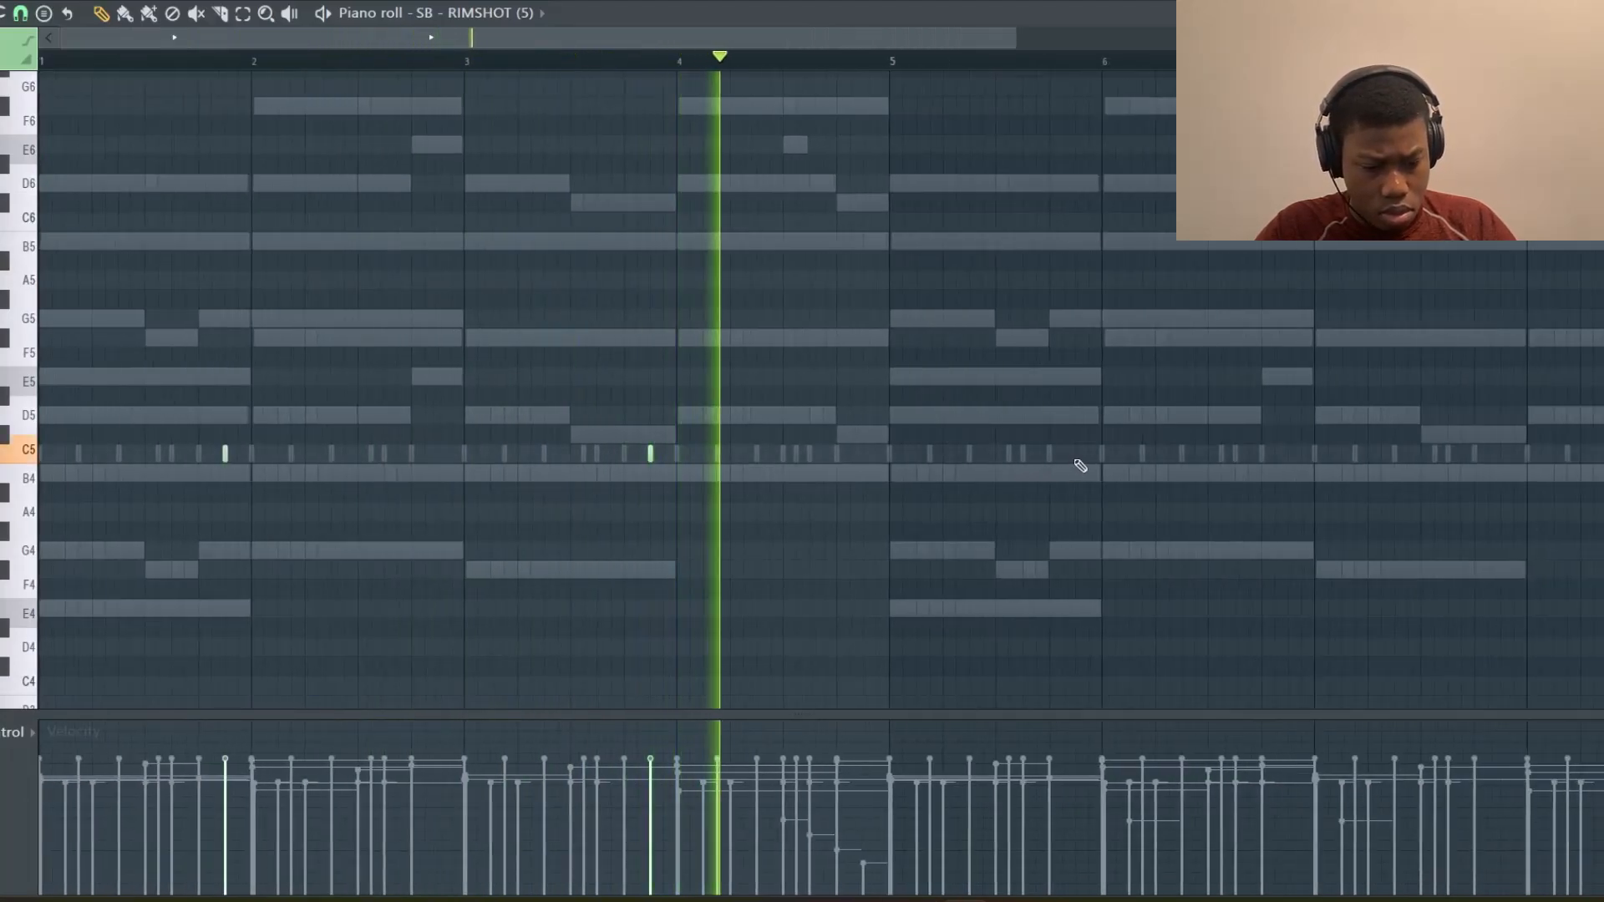
scroll(1074, 454, "right", 5)
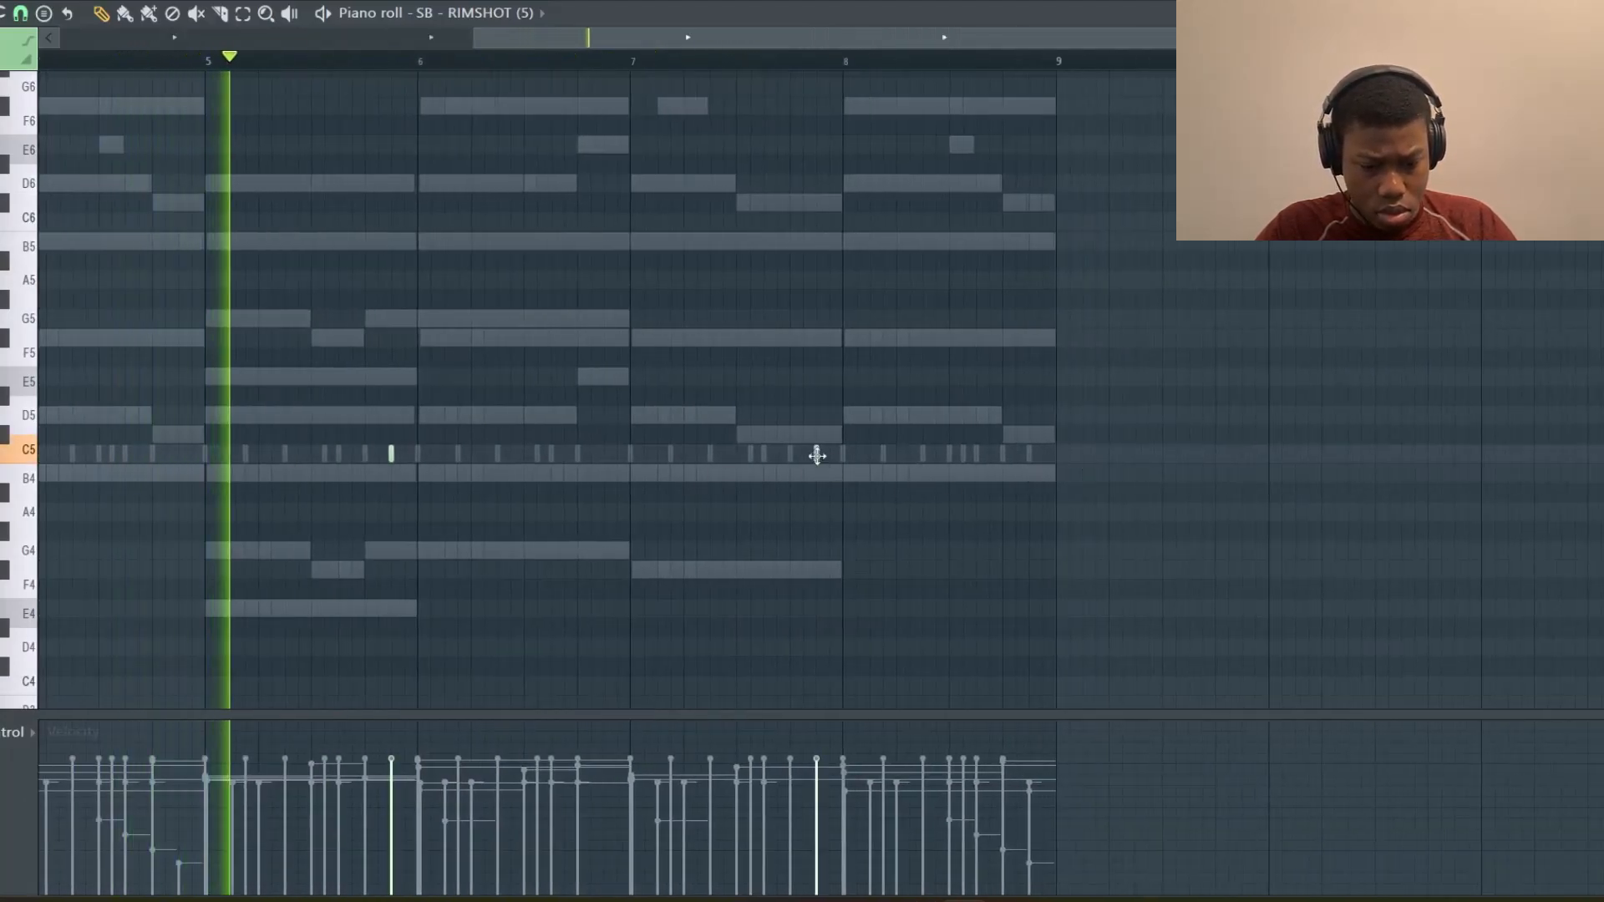
key("Escape")
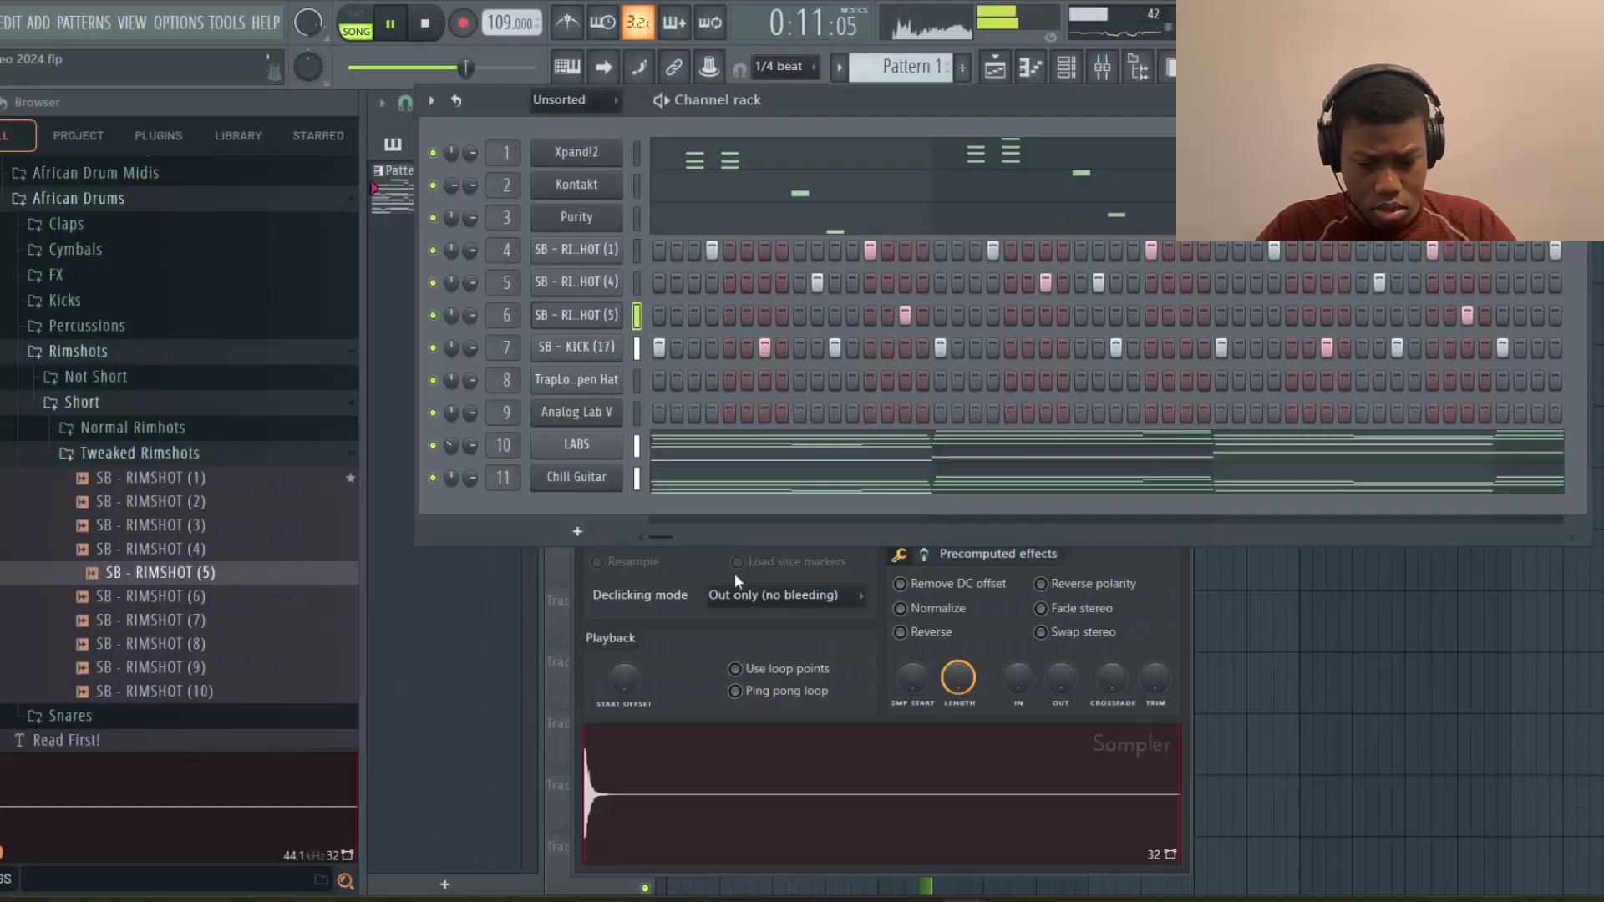
Stop playback, open the Analog Lab V instrument and filter its Explore preset browser by type
key("space")
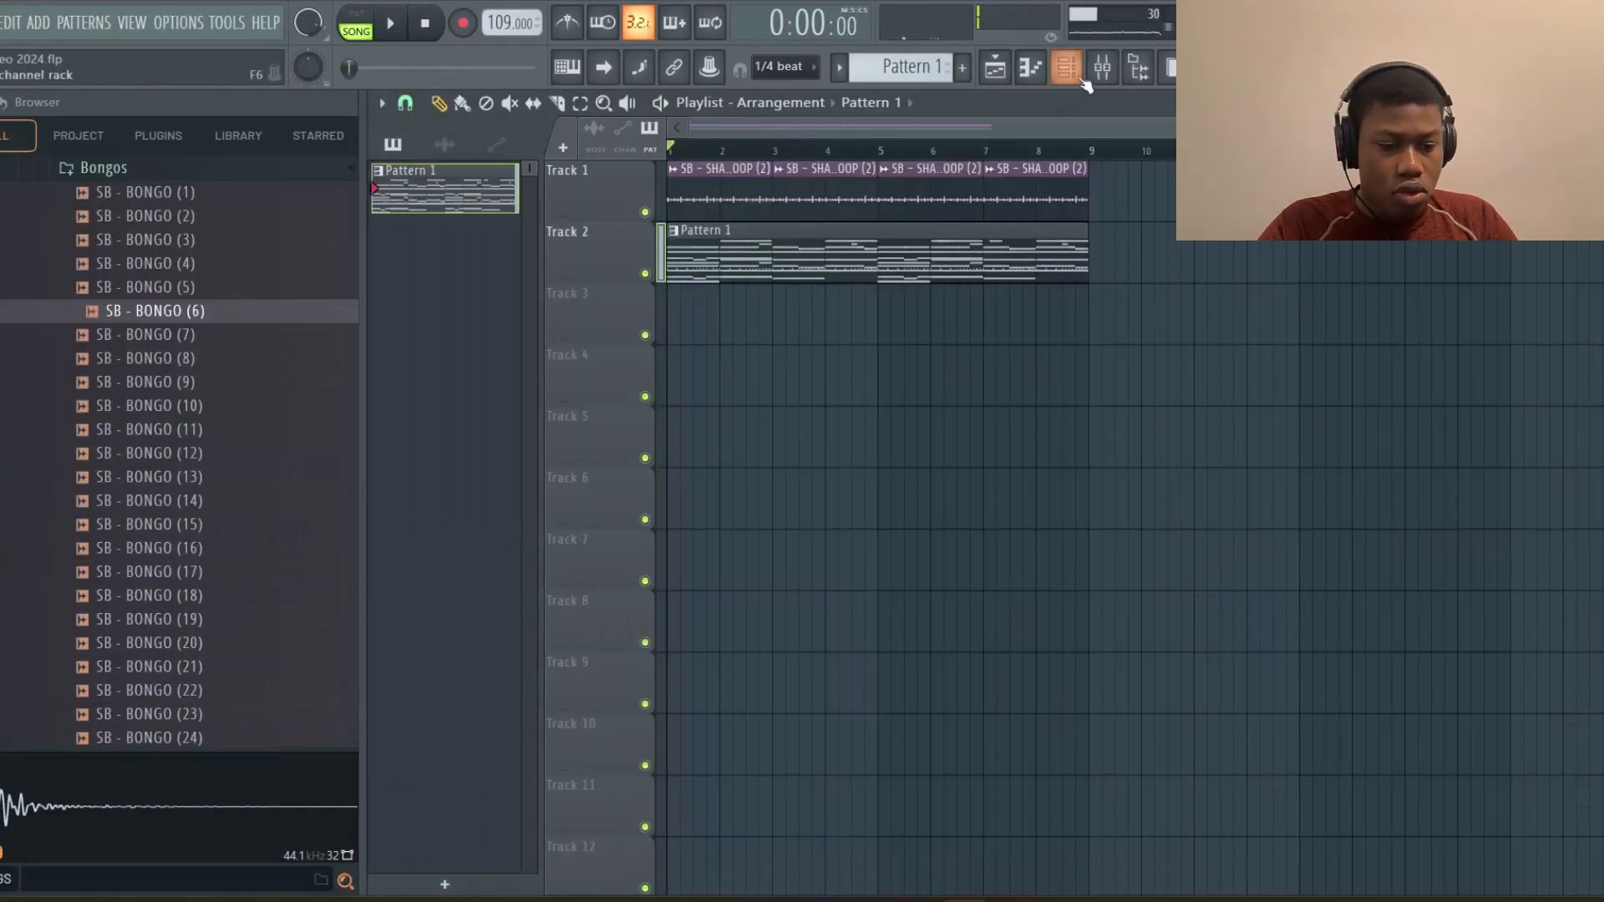
left_click(1066, 69)
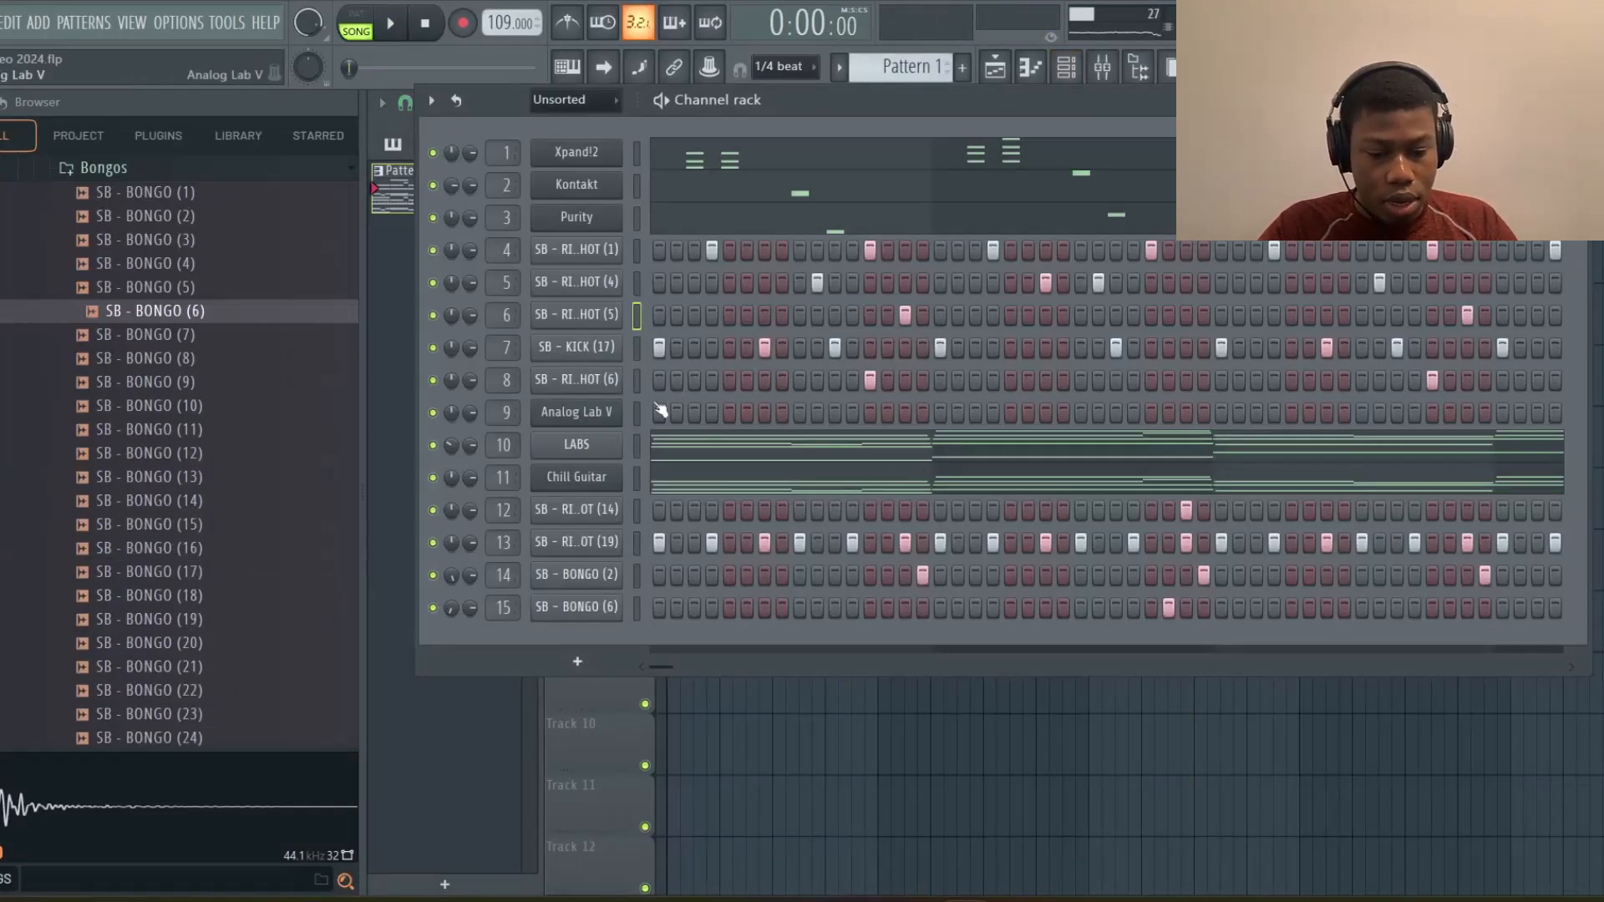
left_click(576, 412)
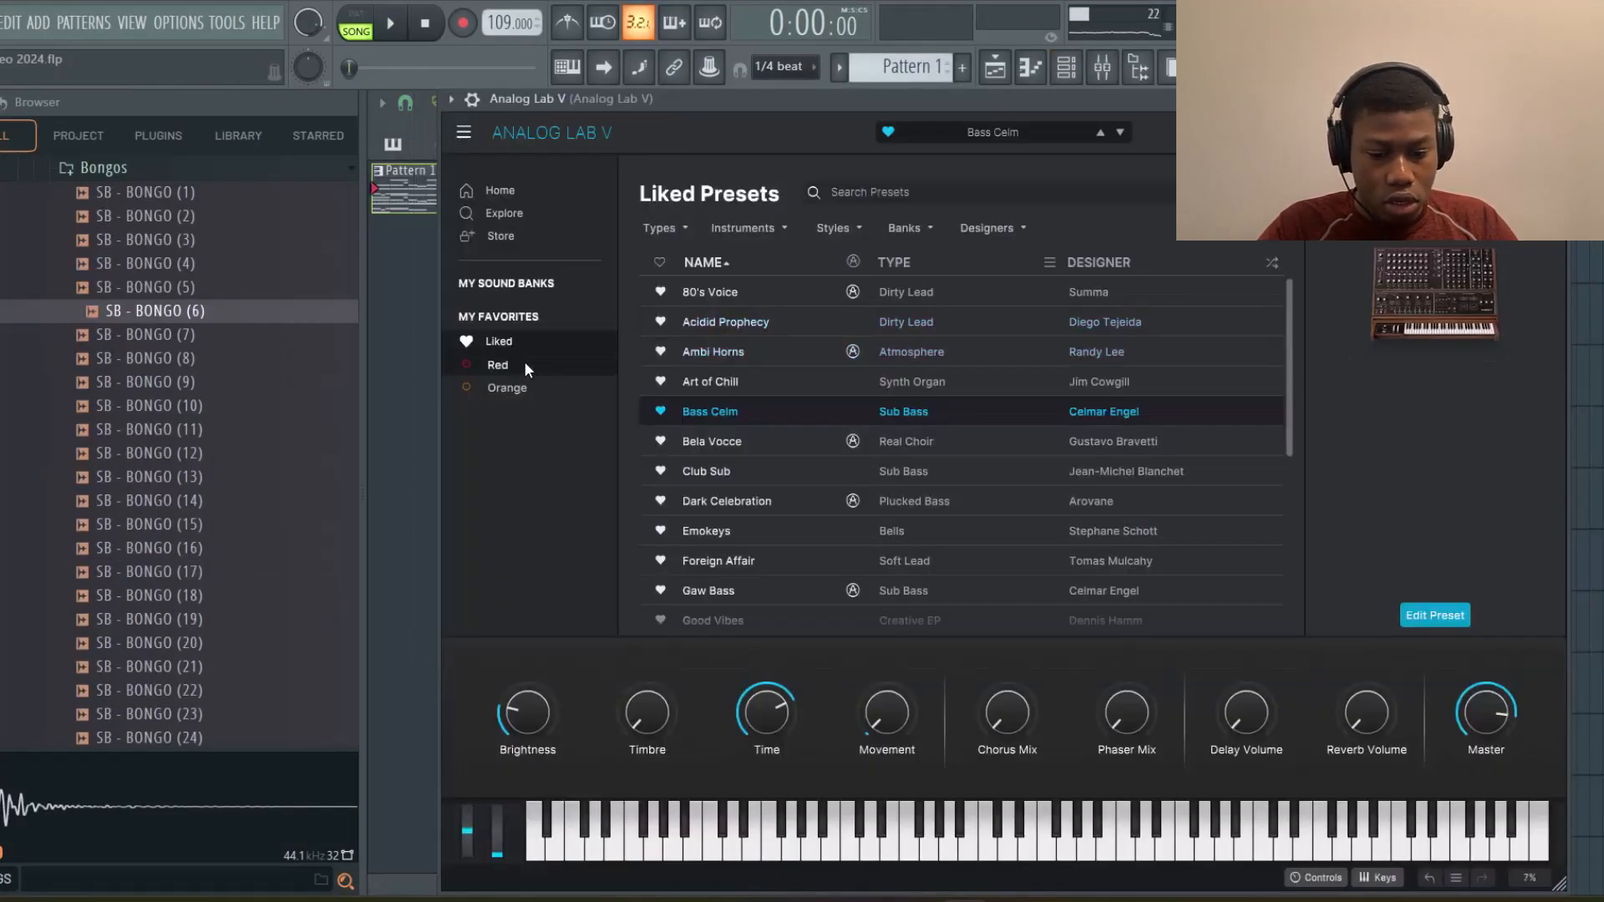
left_click(515, 212)
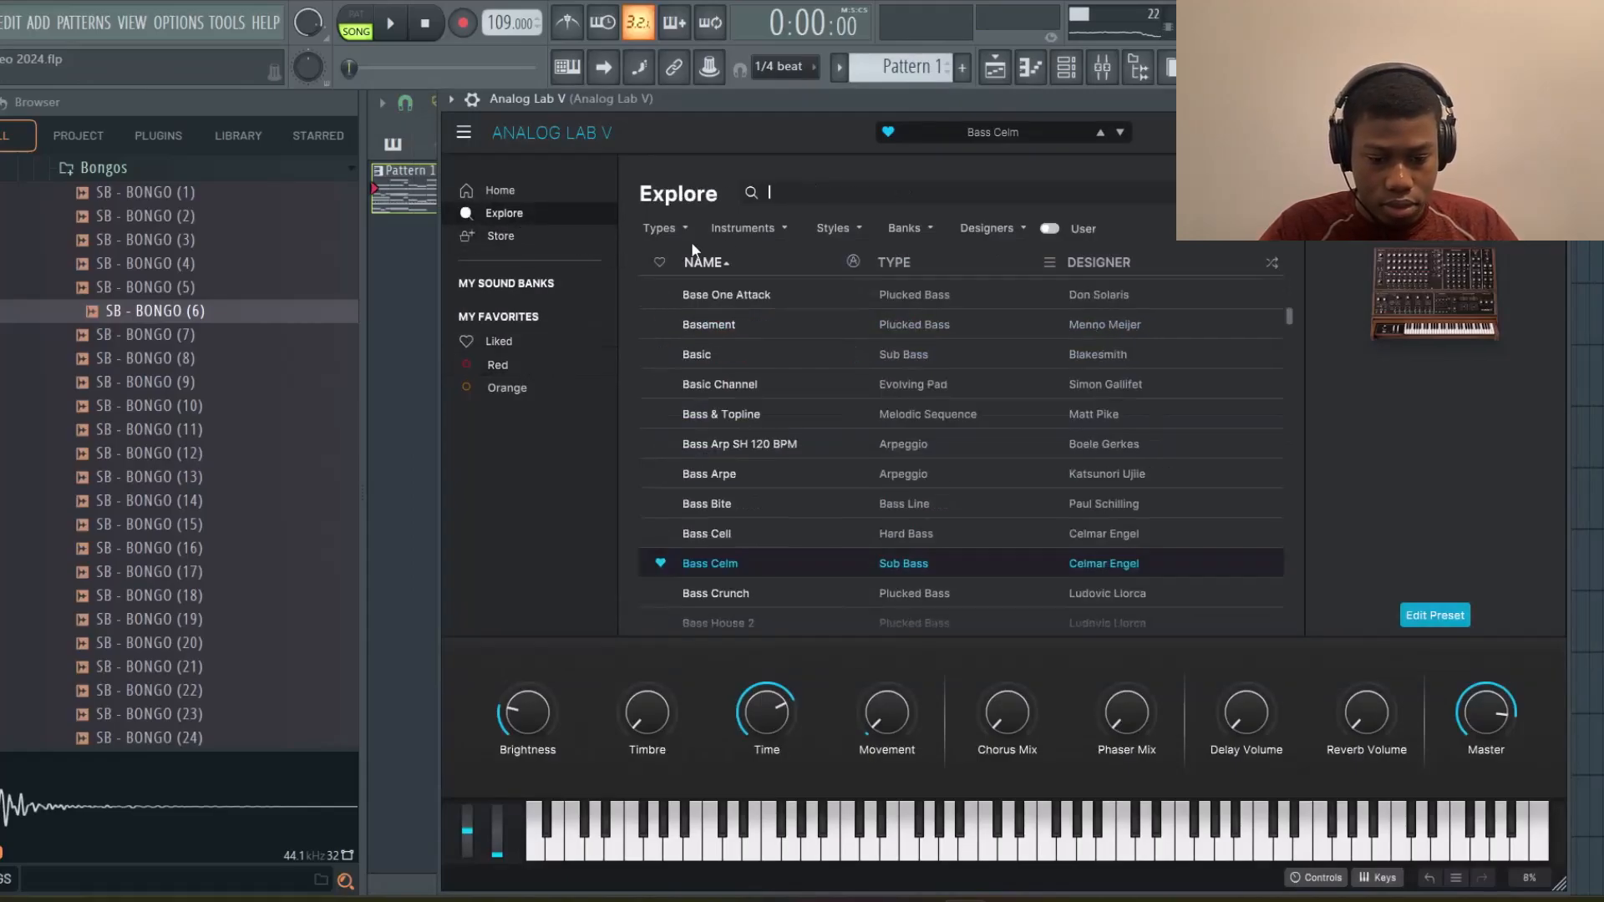
left_click(660, 228)
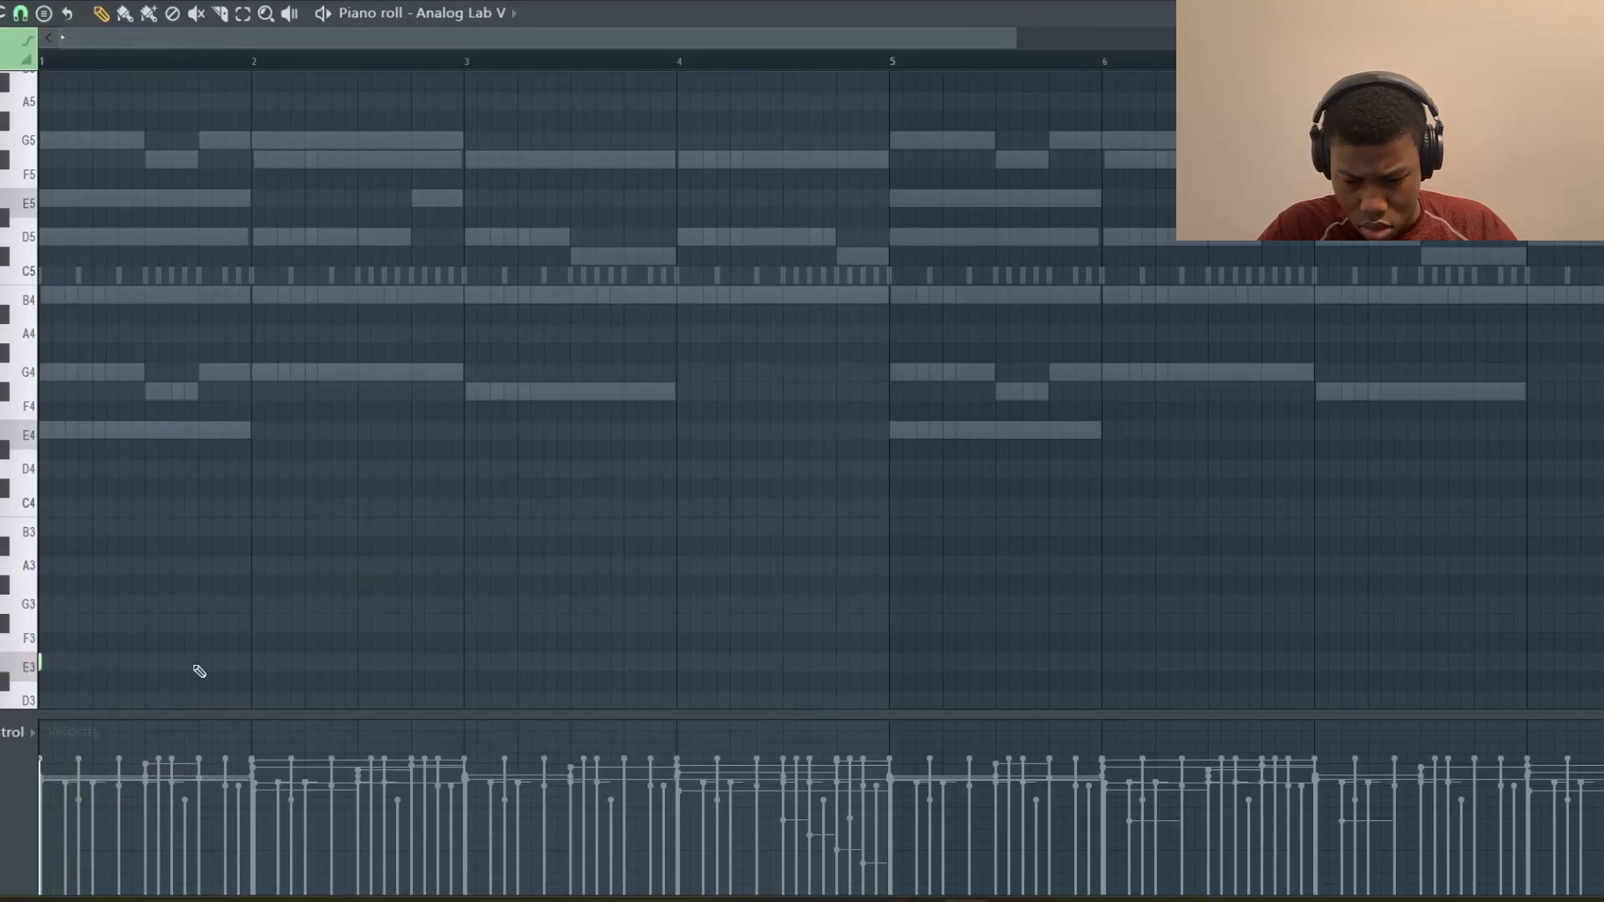
Draw a bass note on E3 across bar 1 and a G3 note across bar 2 in the Analog Lab V piano roll, then play it
left_click(251, 607)
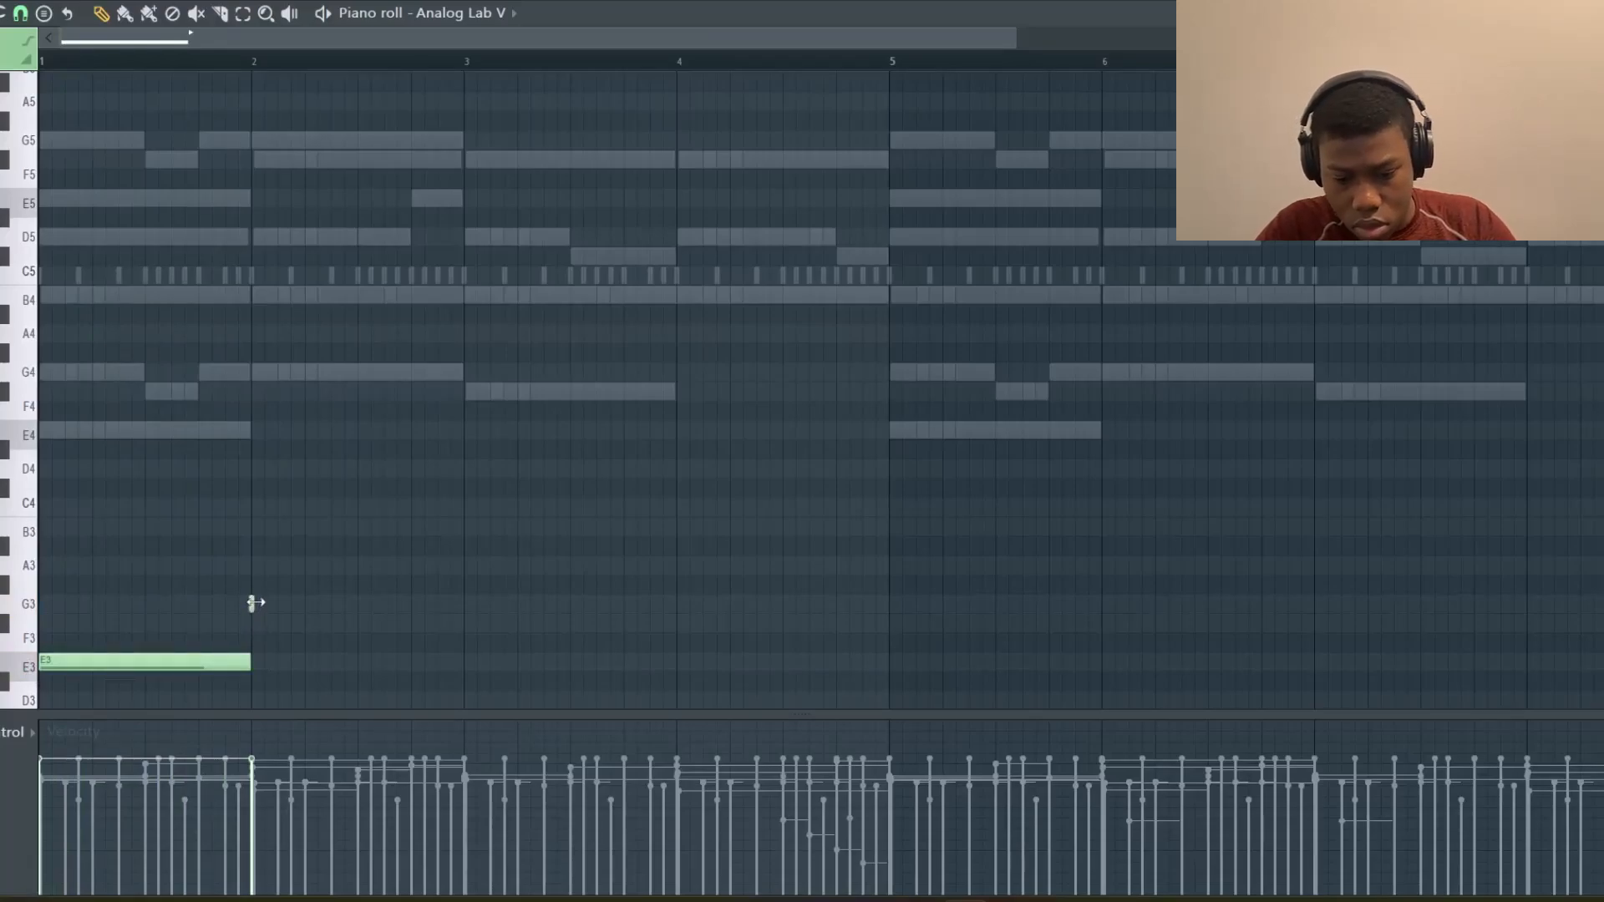
left_click_drag(255, 603, 437, 628)
key("space")
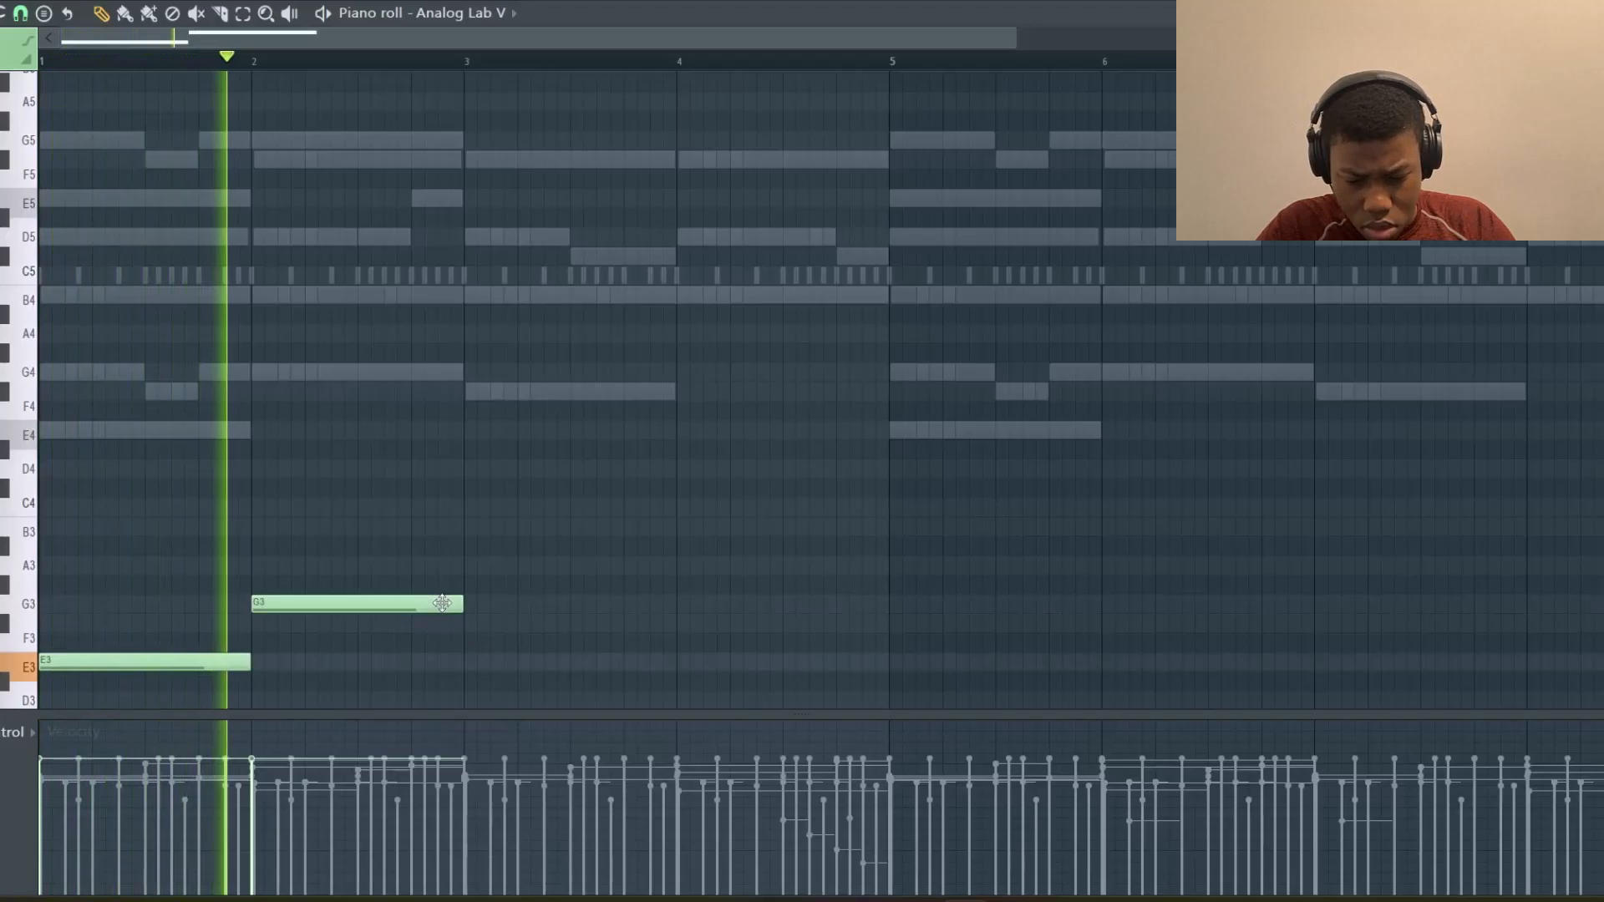
Add B3 notes across bar 3 and from mid bar 4 to bar 5, then duplicate the four-bar bassline into bars 5–8
left_click(466, 527)
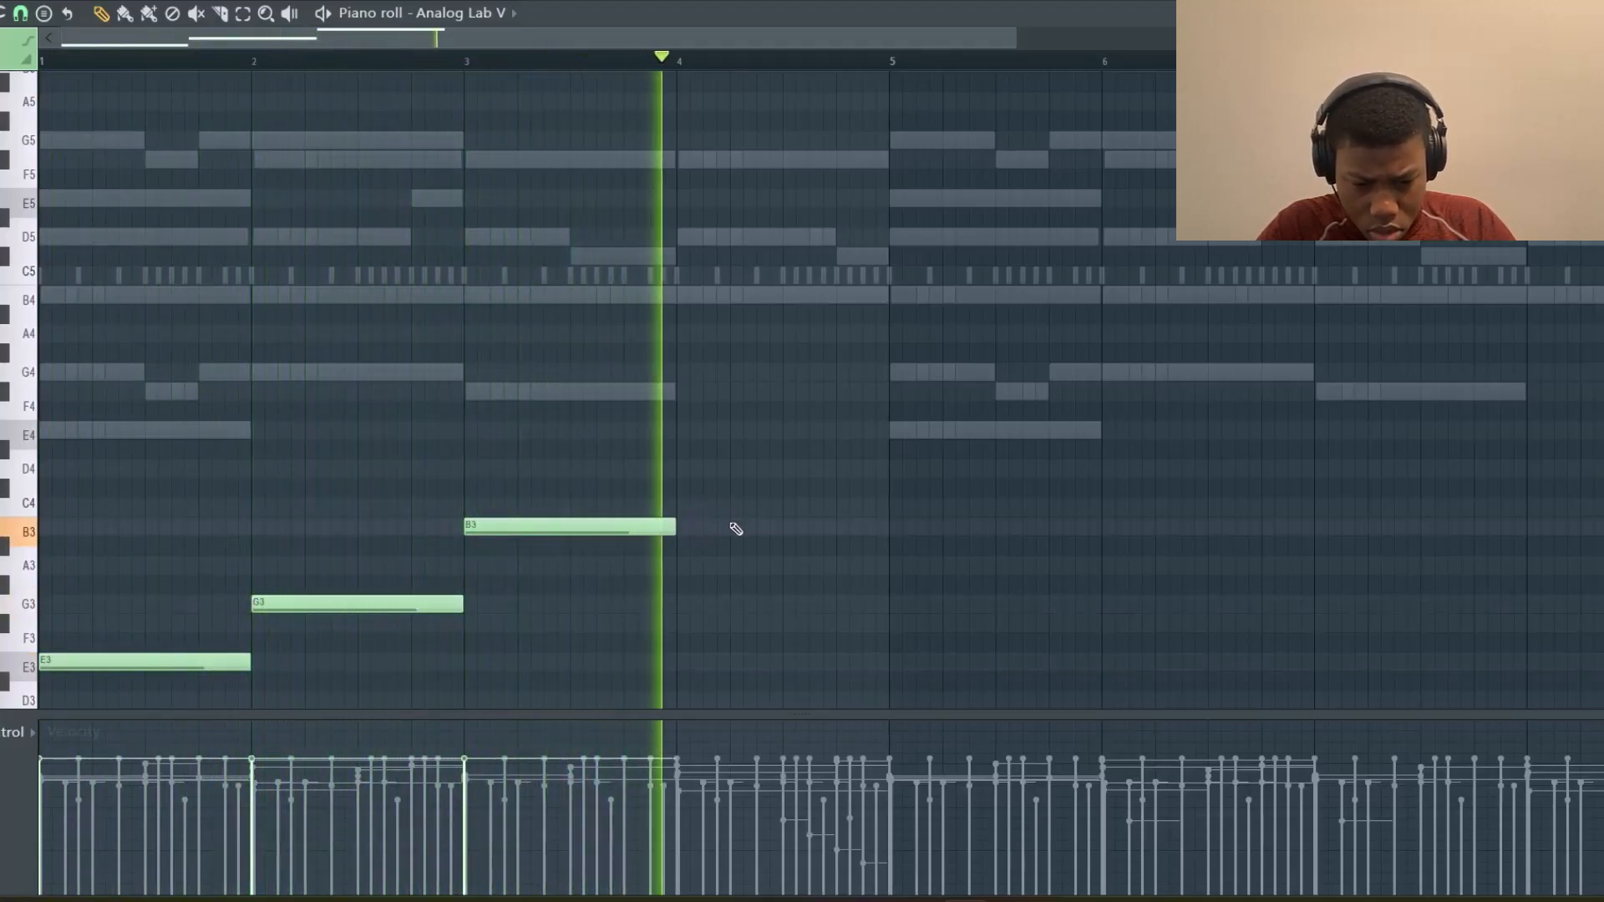
left_click(735, 526)
left_click_drag(944, 528, 888, 528)
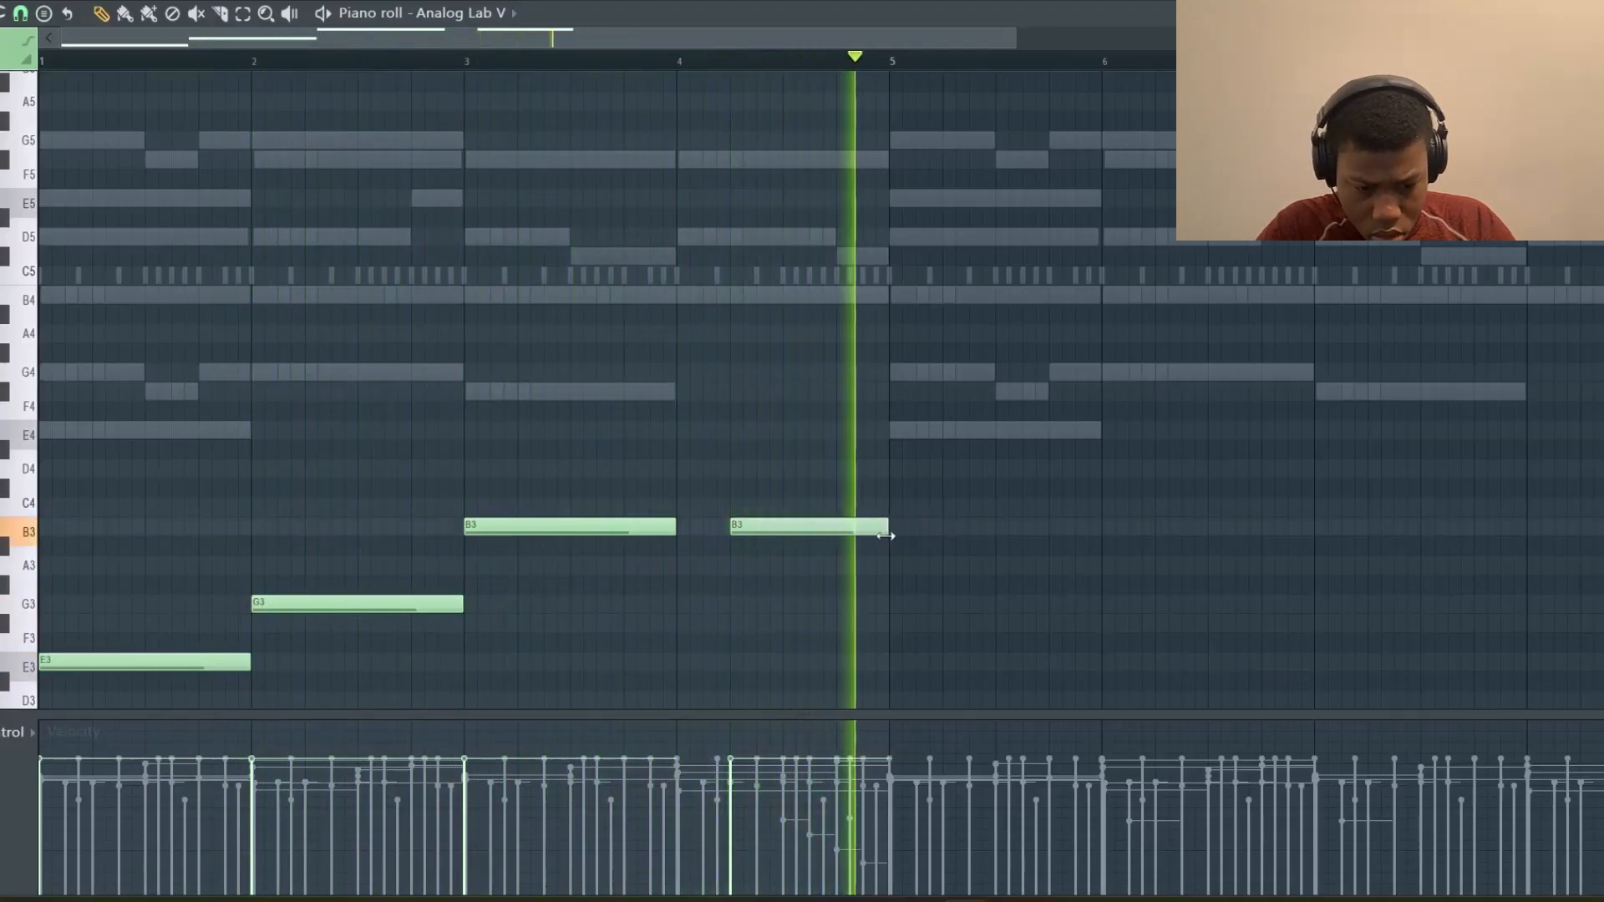
key("ctrl+b")
key("ctrl+d")
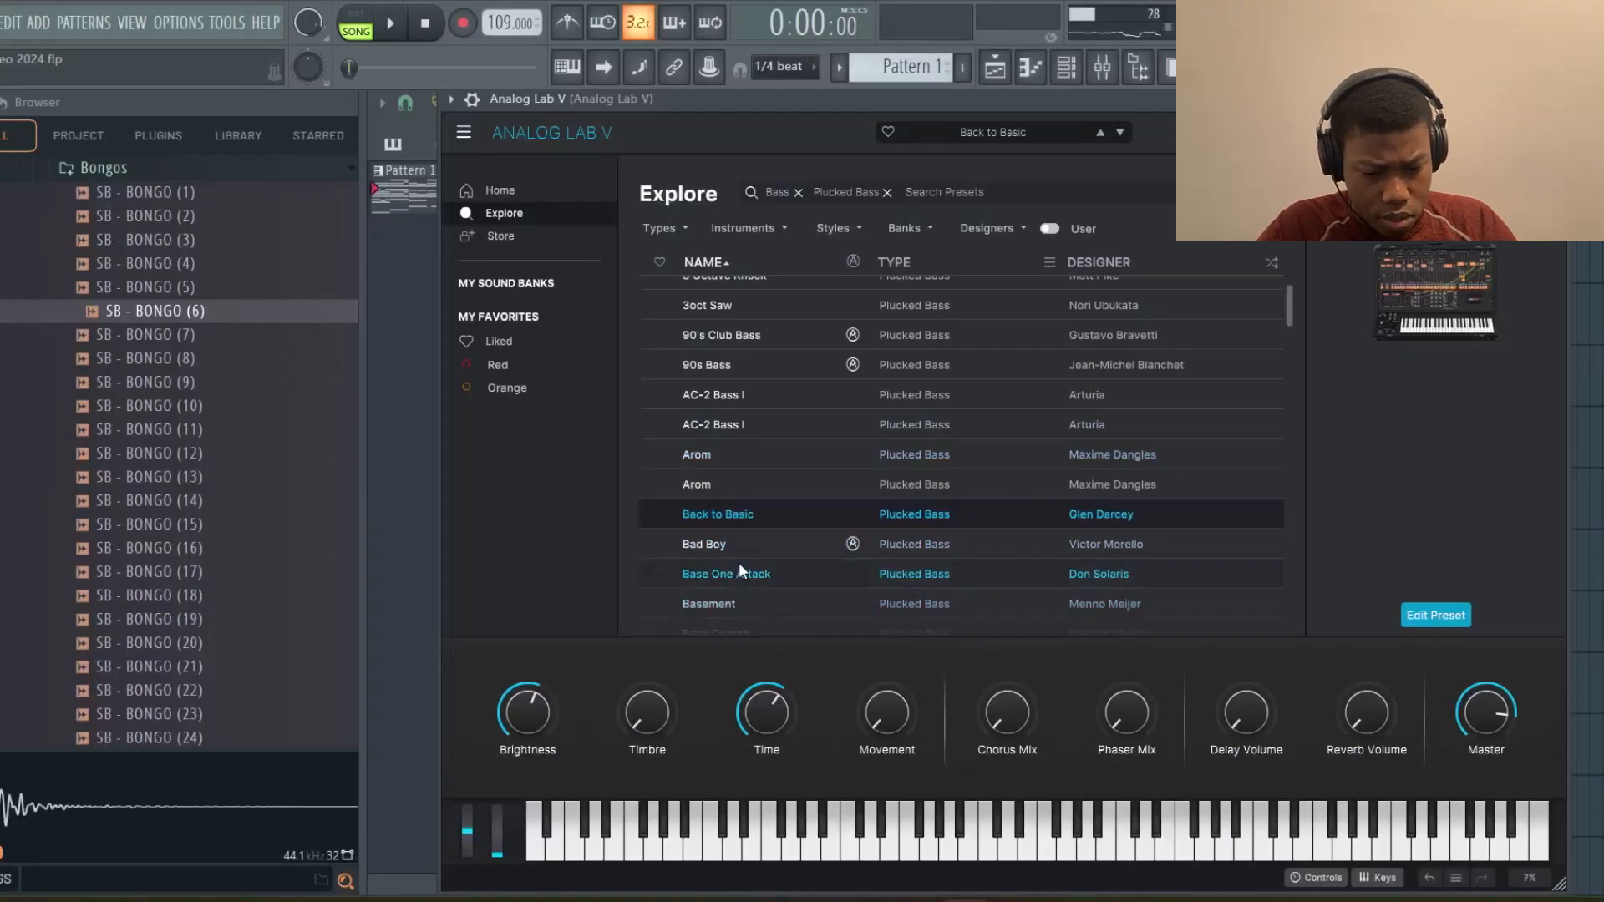
Browse the Plucked Bass presets near Back to Basic and review the bassline in the piano roll
scroll(738, 563, "down", 3)
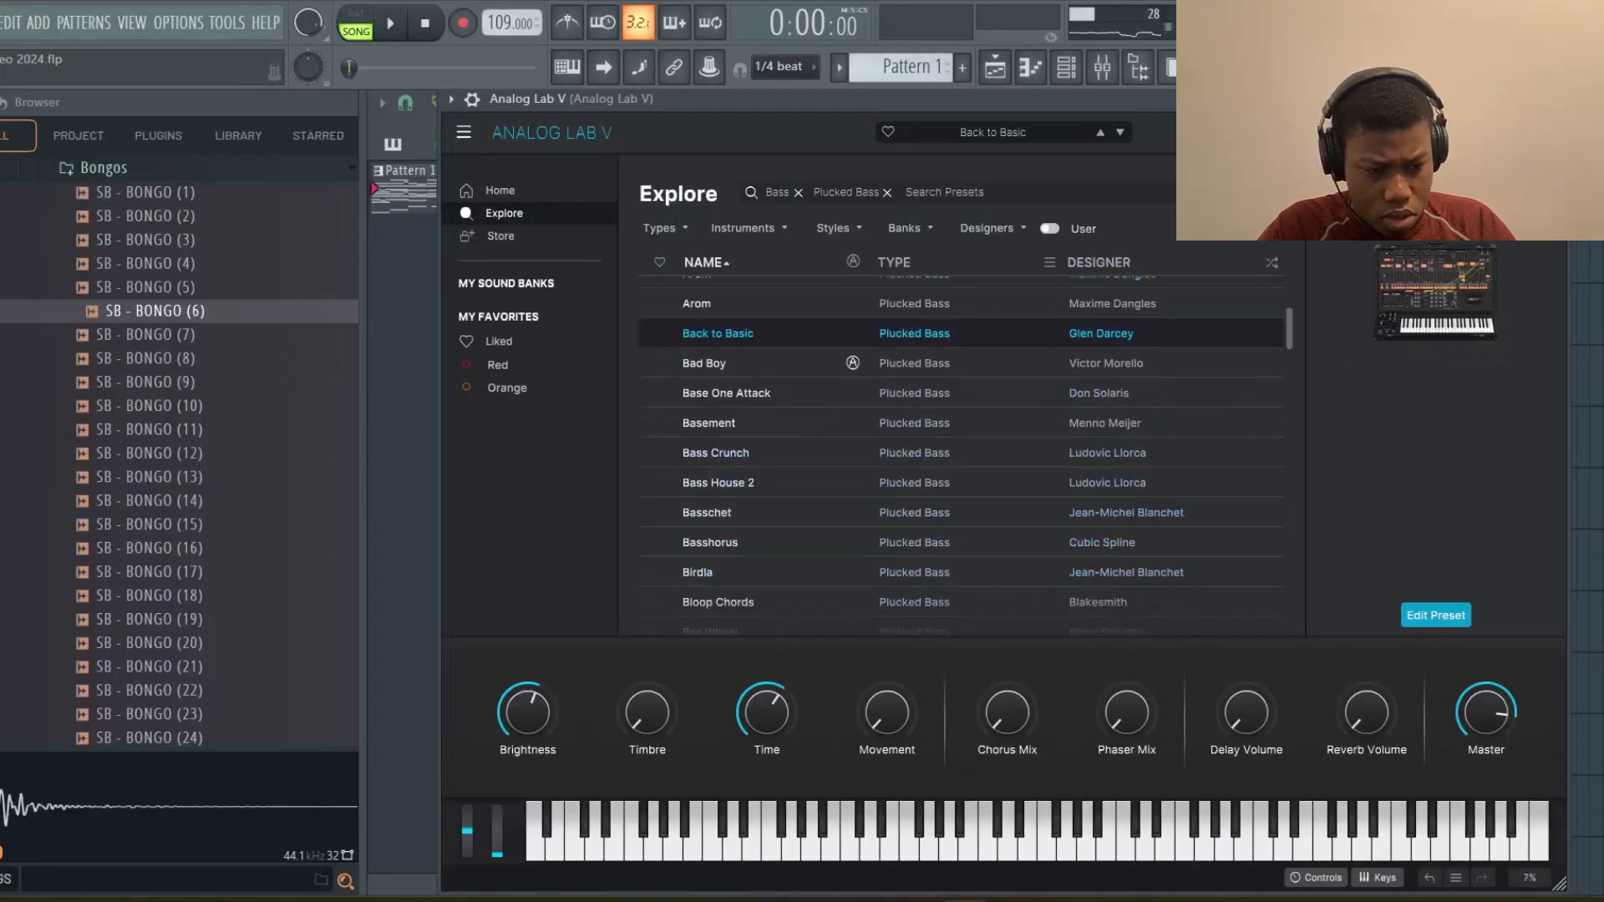
scroll(738, 563, "down", 3)
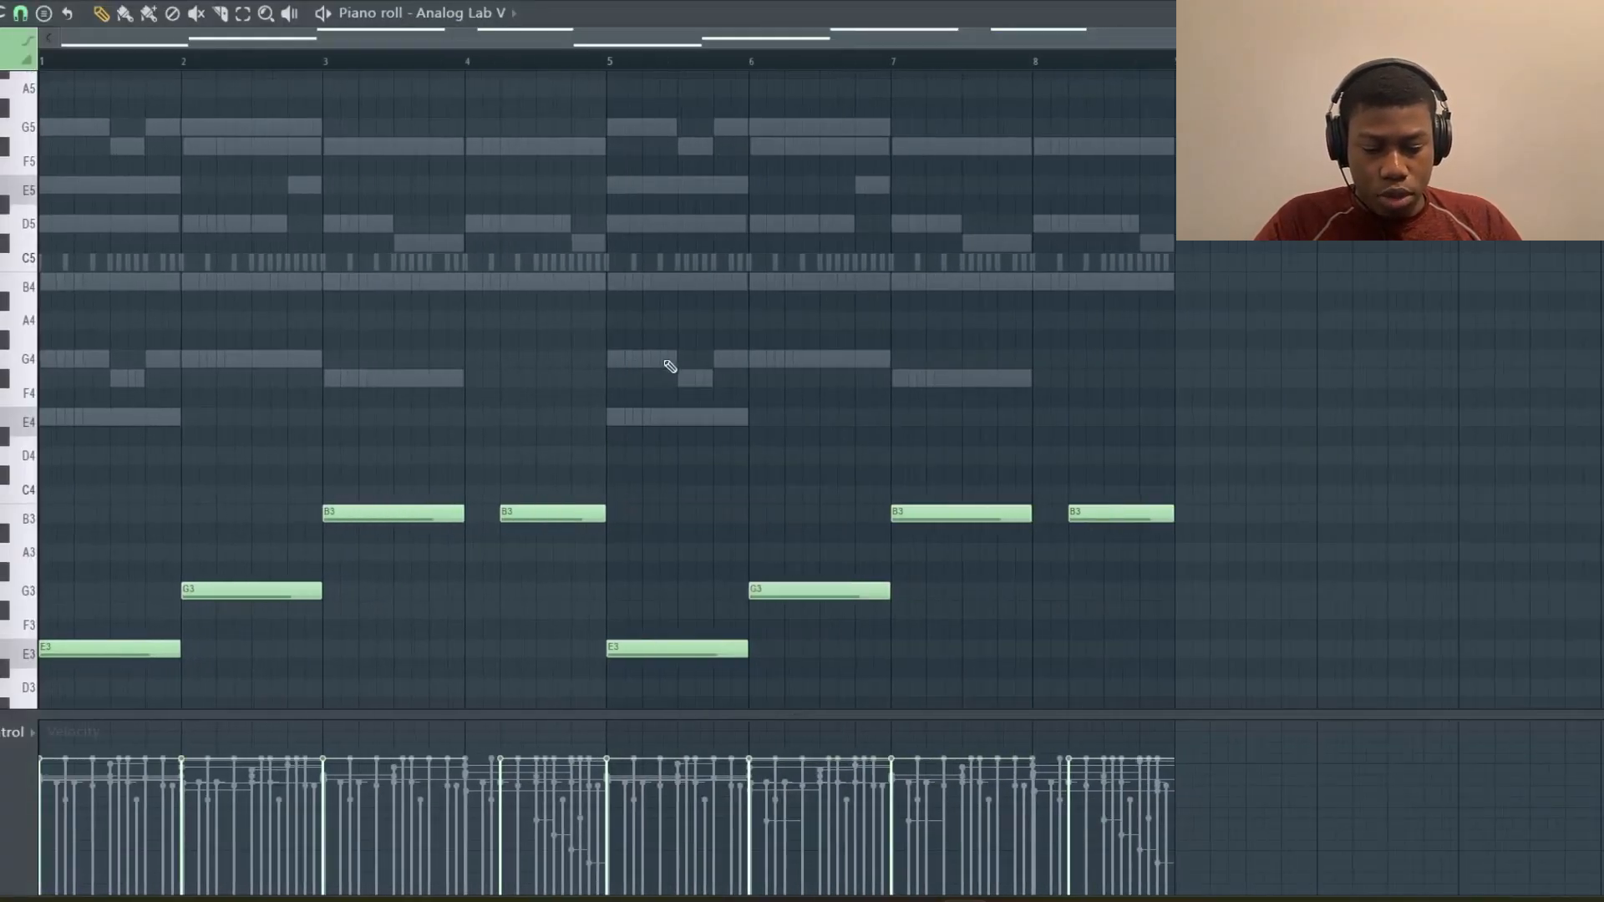
scroll(669, 365, "down", 3)
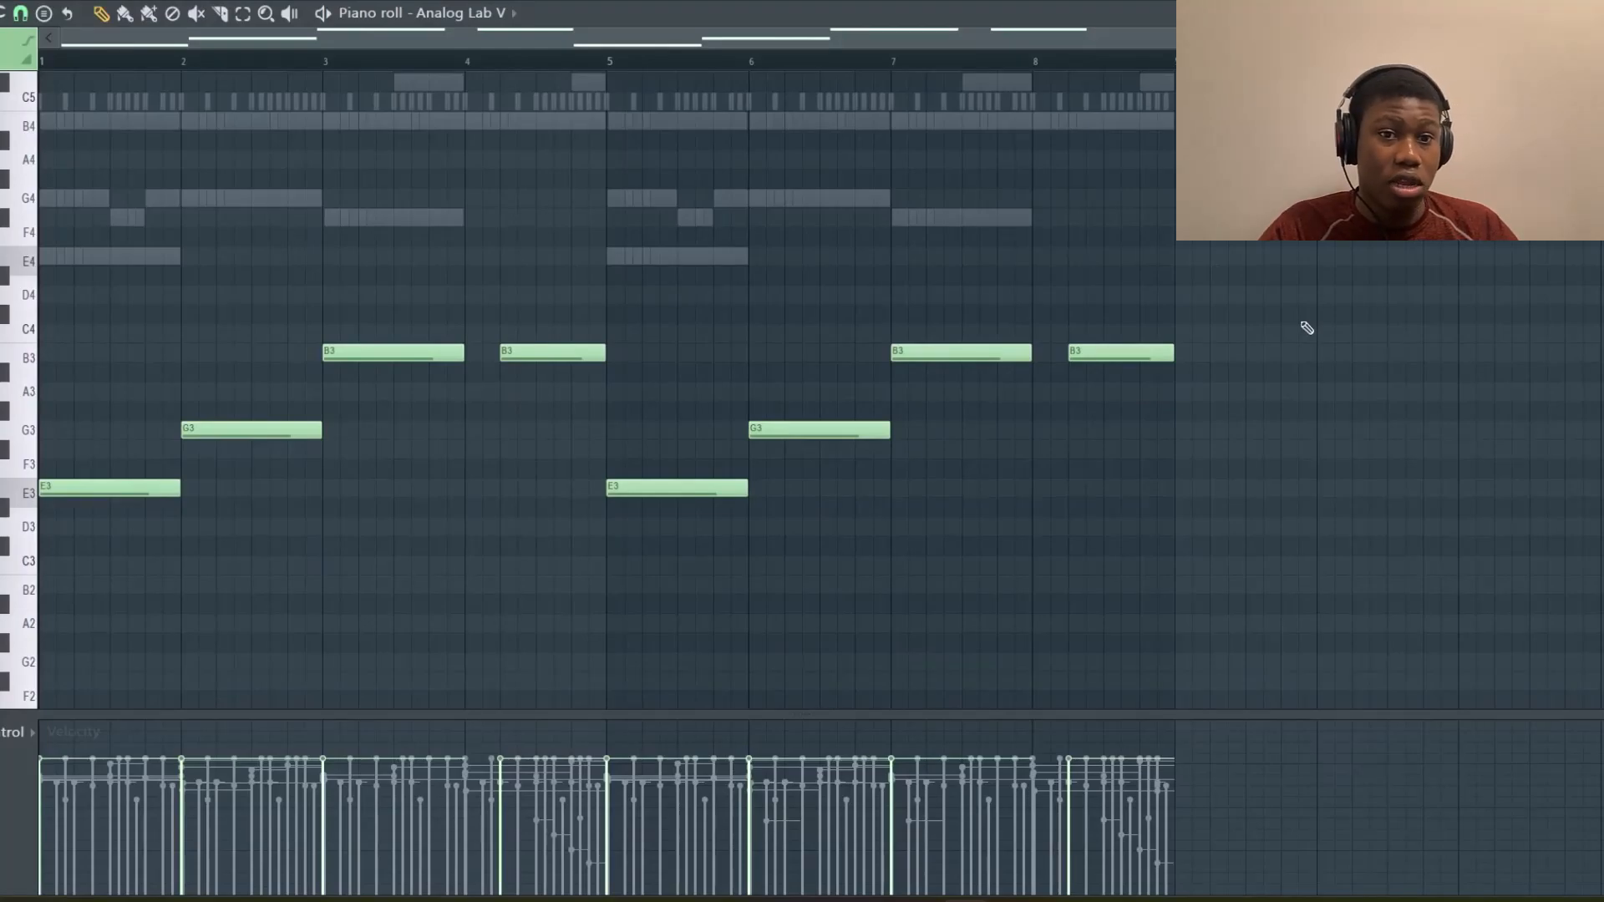
scroll(1308, 328, "up", 5)
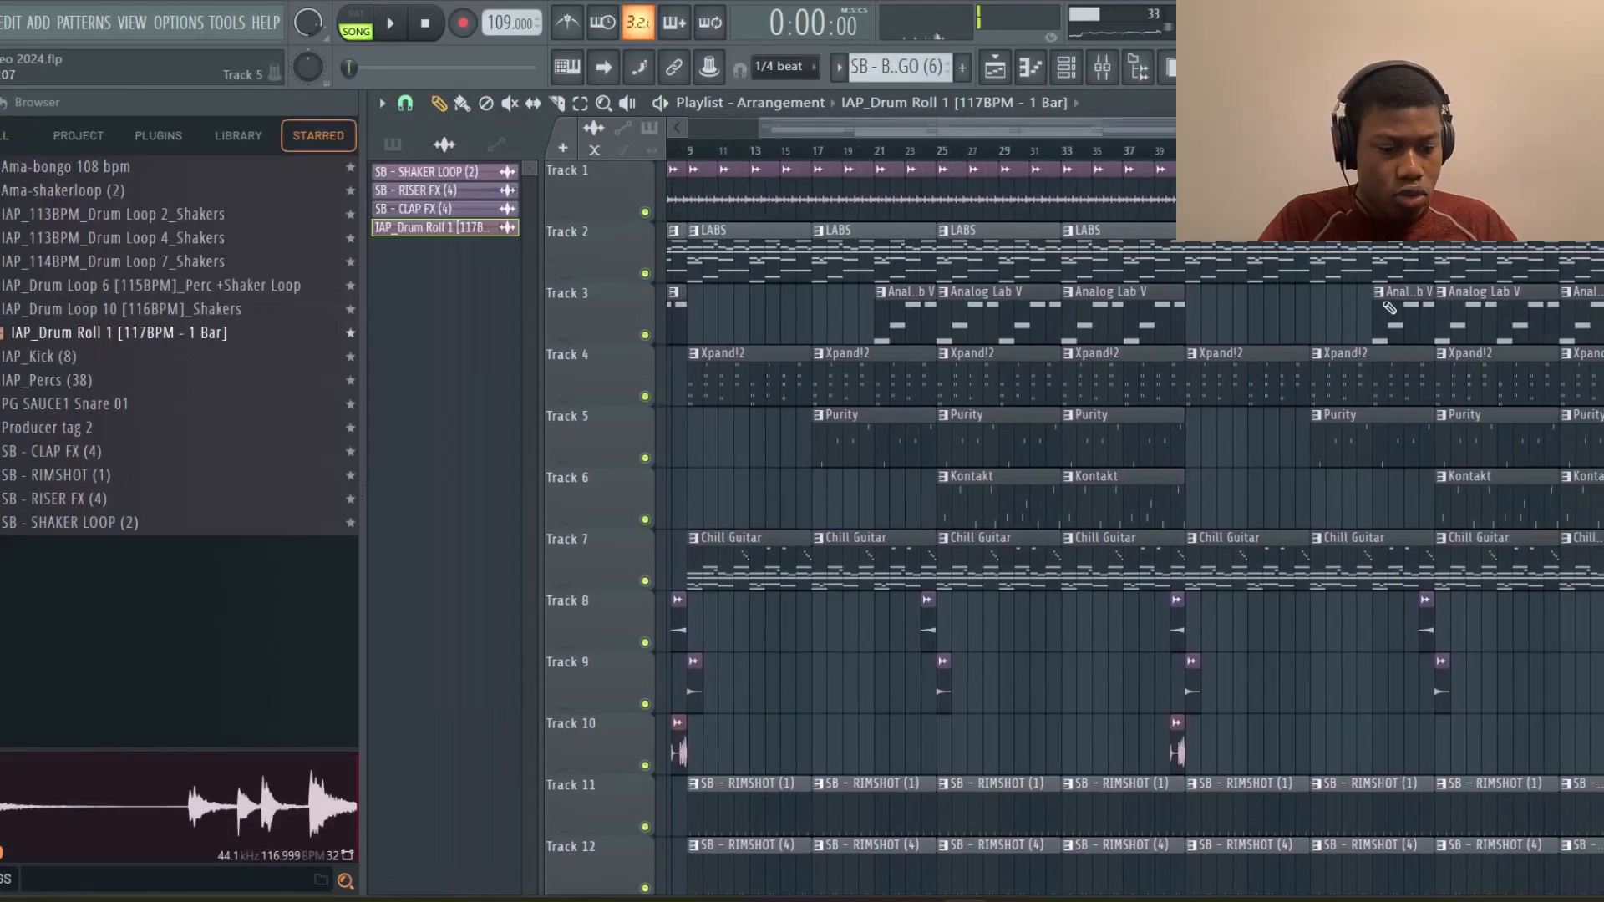
Duplicate the last block of LABS, Analog Lab V, Xpand!2, Purity, Kontakt and Chill Guitar clips at the arrangement's end
scroll(1389, 308, "right", 4)
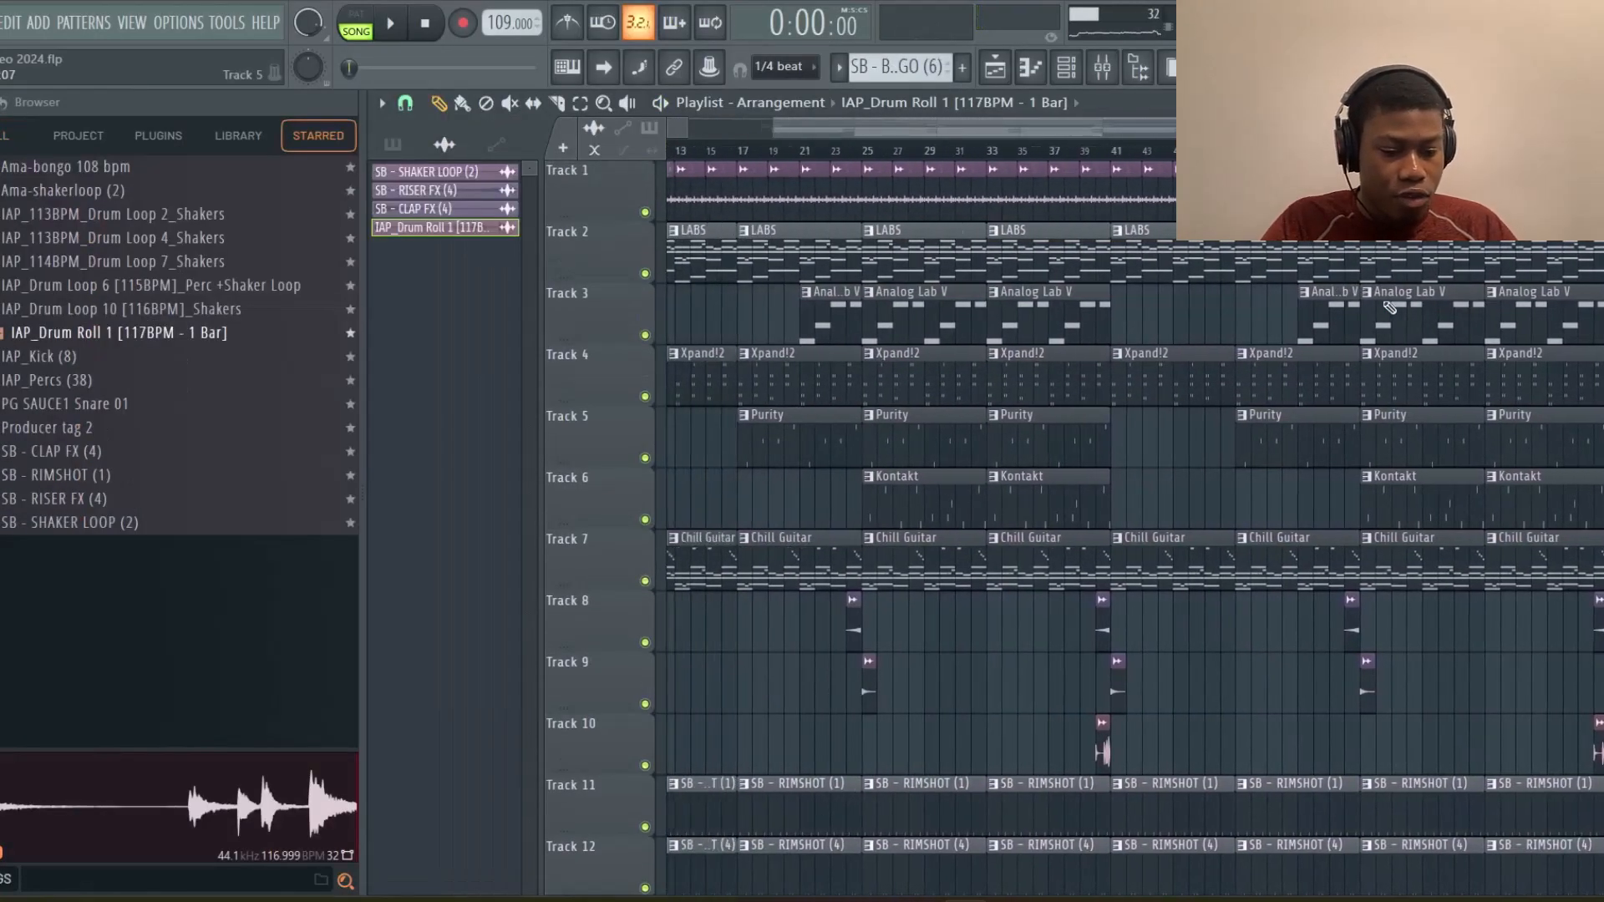
scroll(1389, 308, "down", 3)
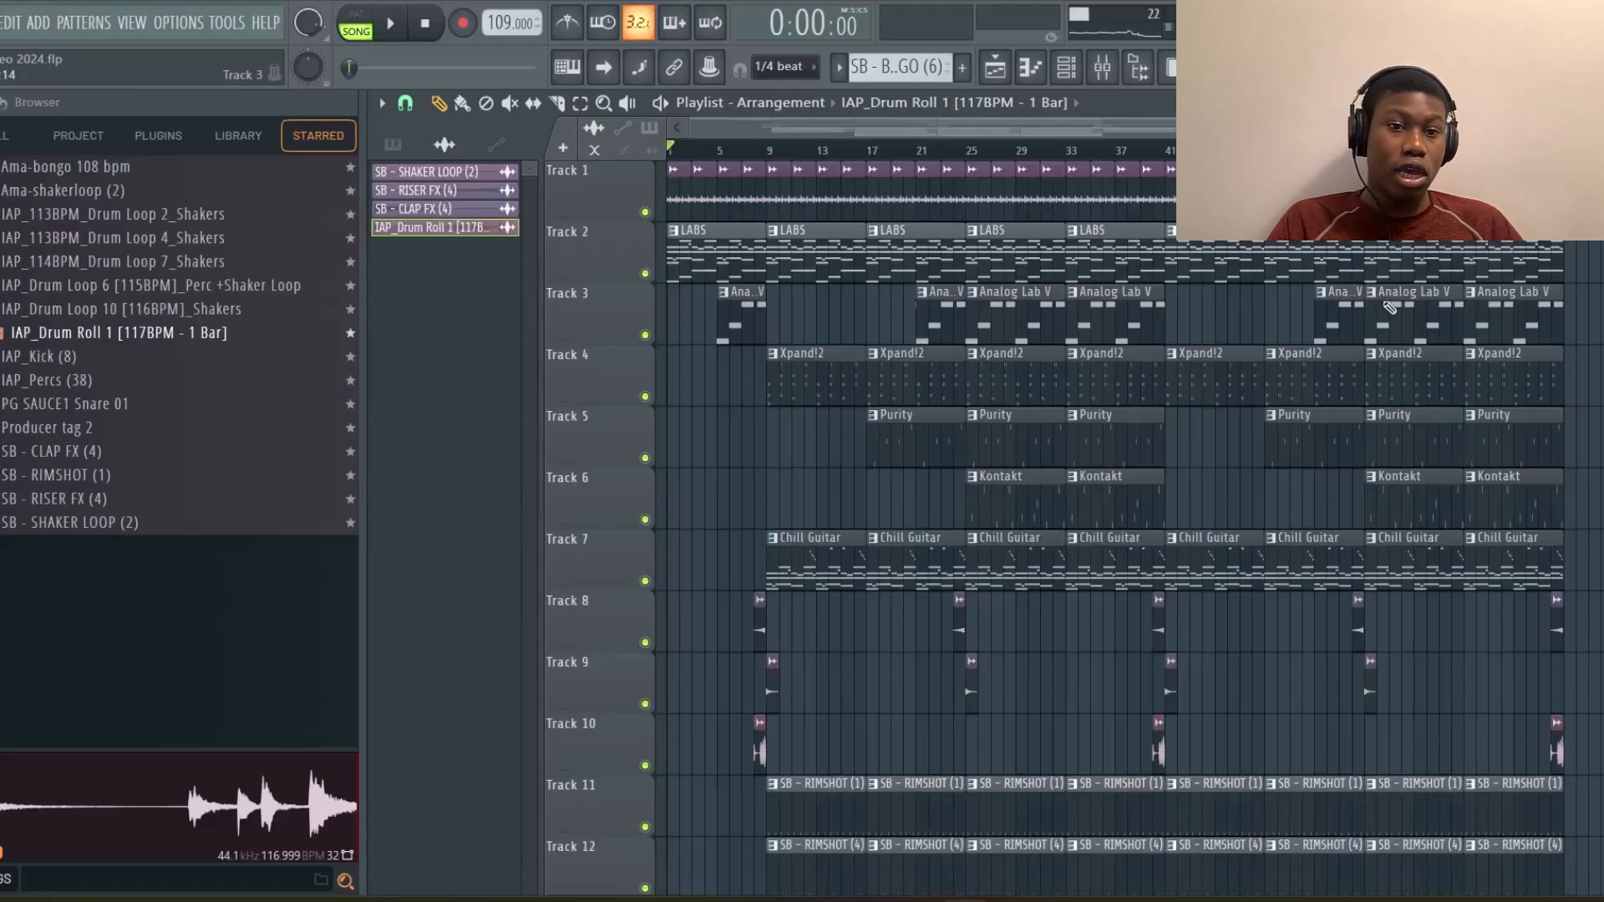
scroll(1485, 311, "right", 5)
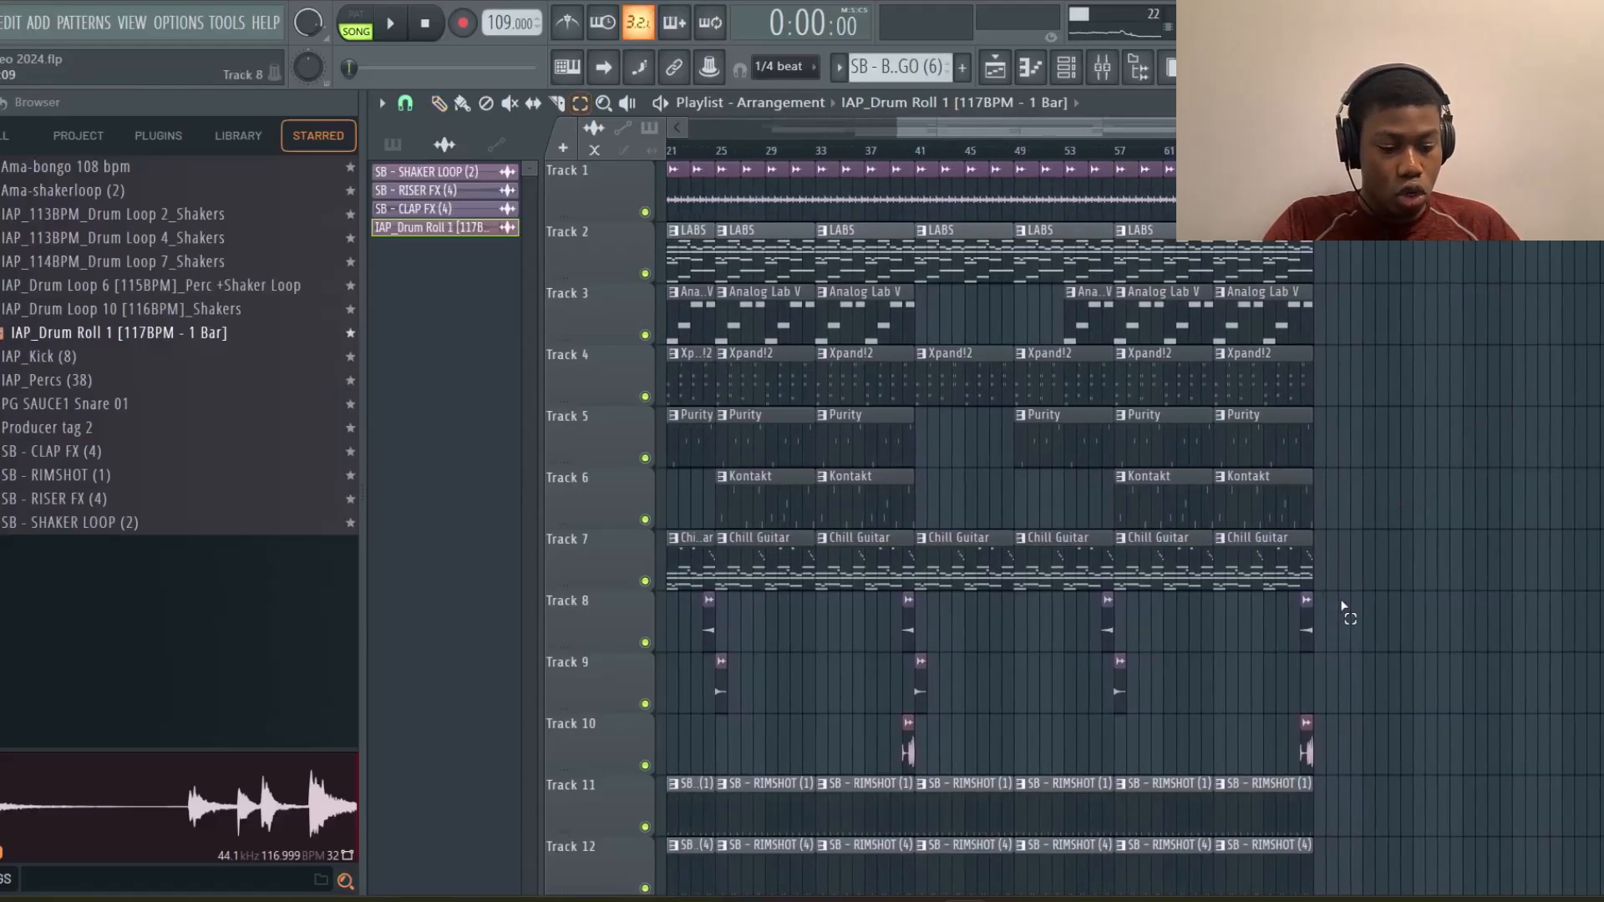
left_click_drag(1341, 577, 1263, 278)
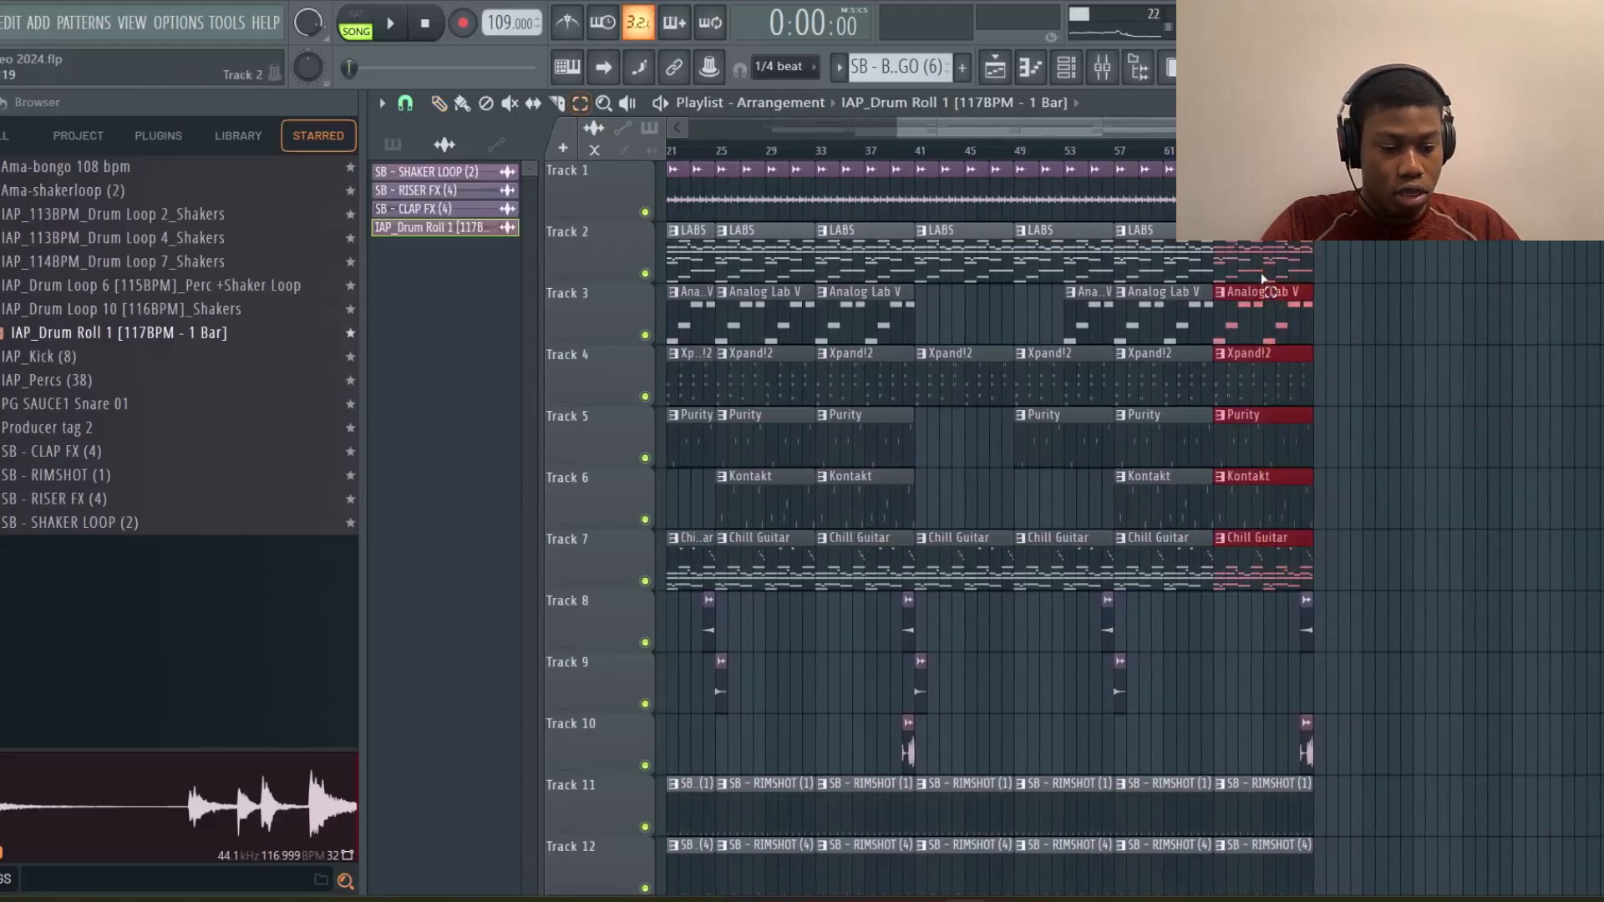
key("ctrl+b")
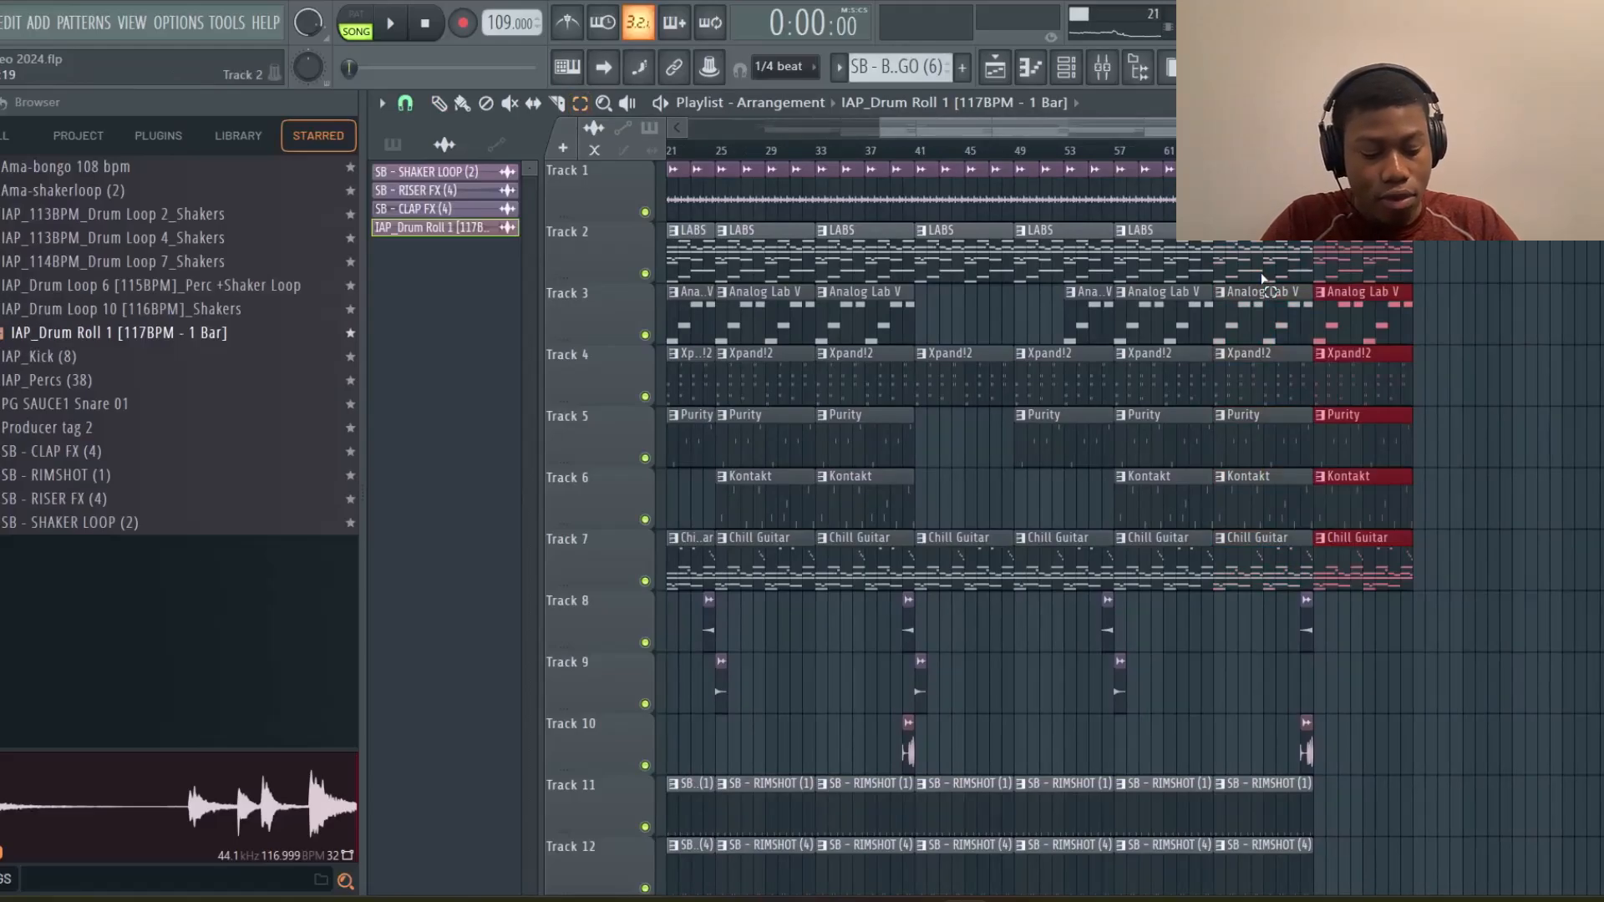